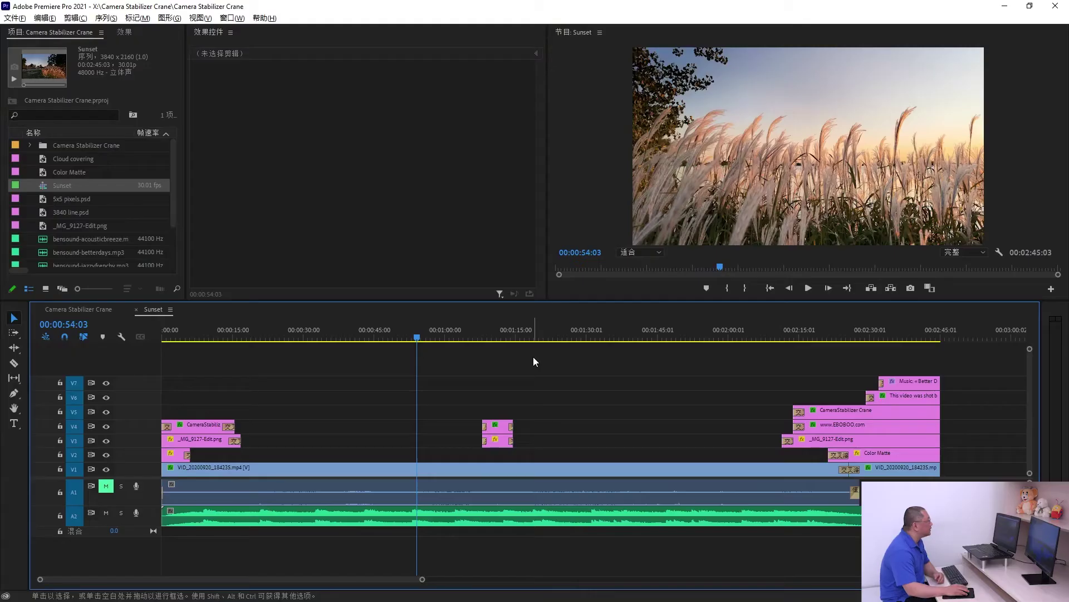
Play and stop the Sunset sequence twice, then park the playhead on the end credits at 00:02:44:19
click(808, 288)
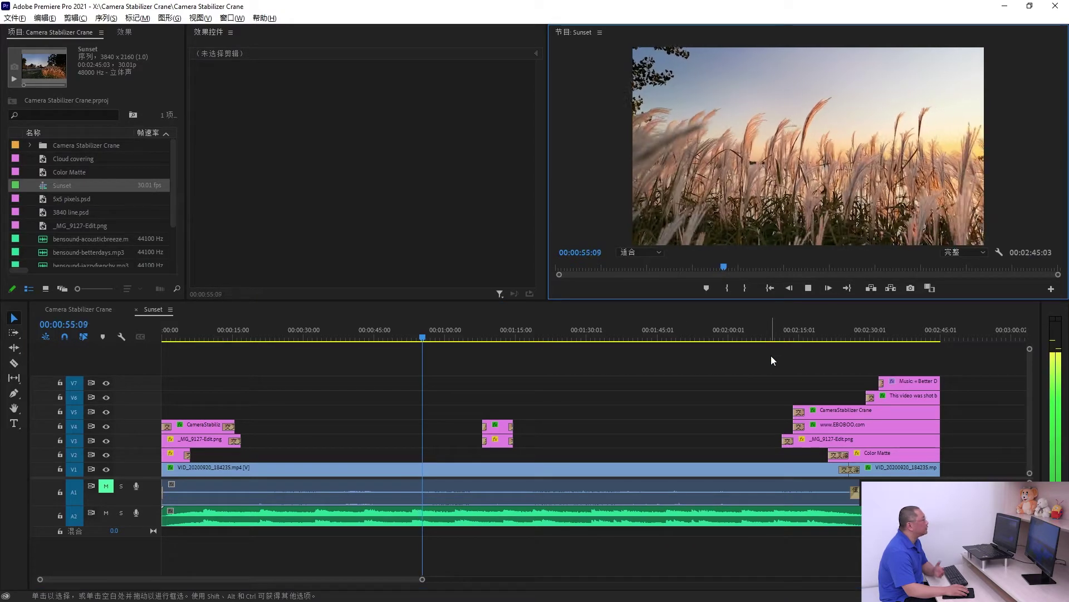
click(809, 288)
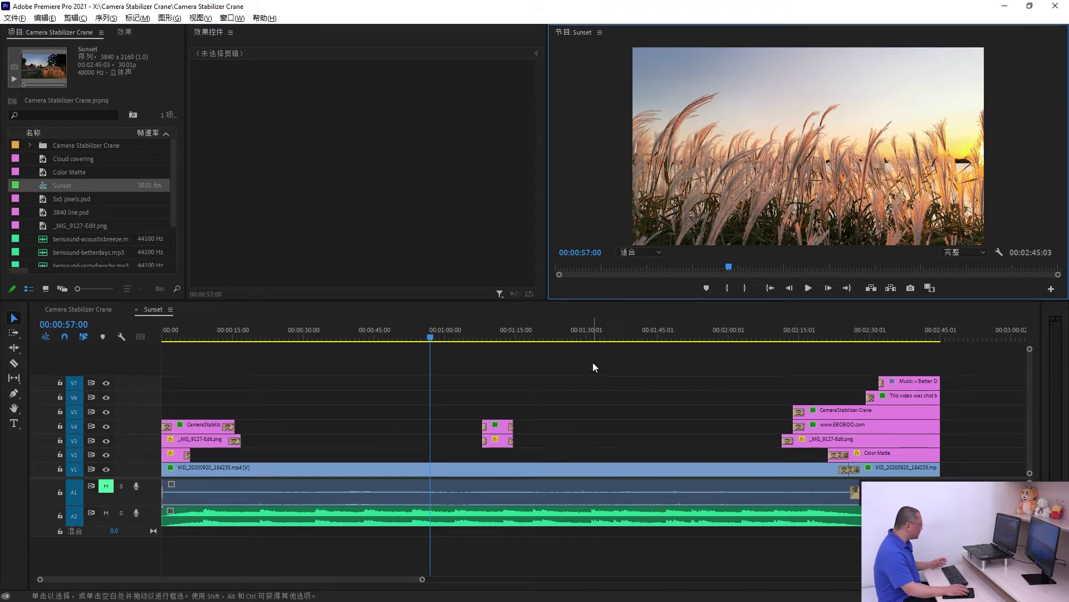
key(space)
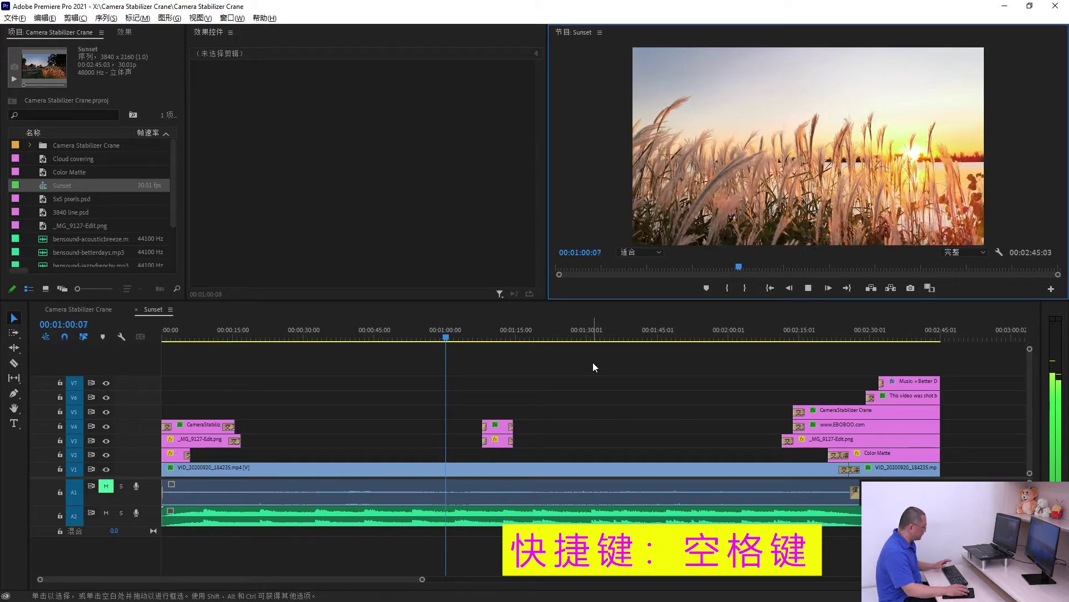
key(space)
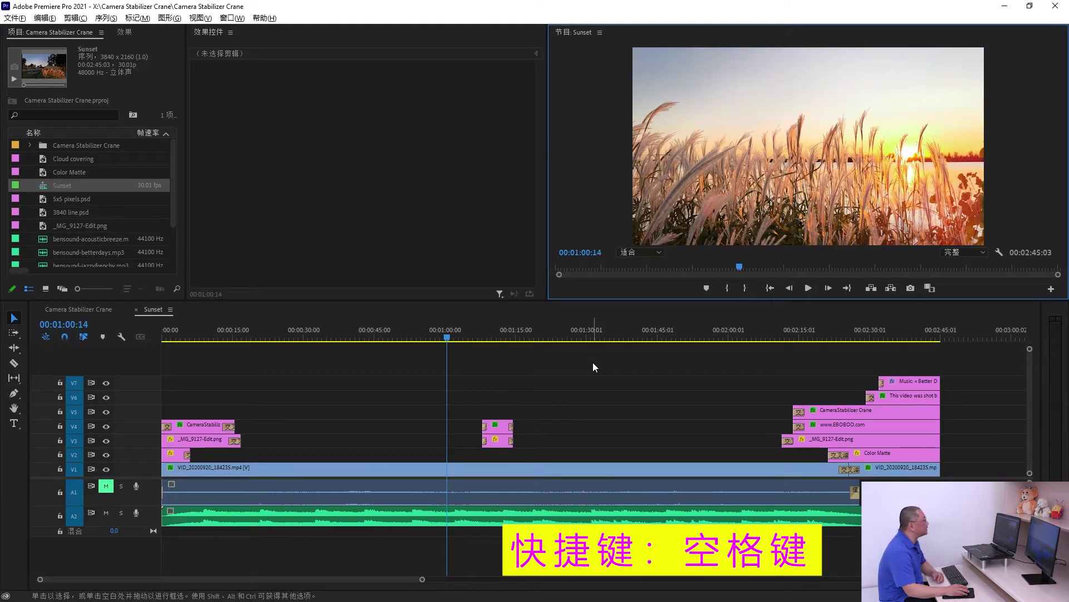
click(485, 334)
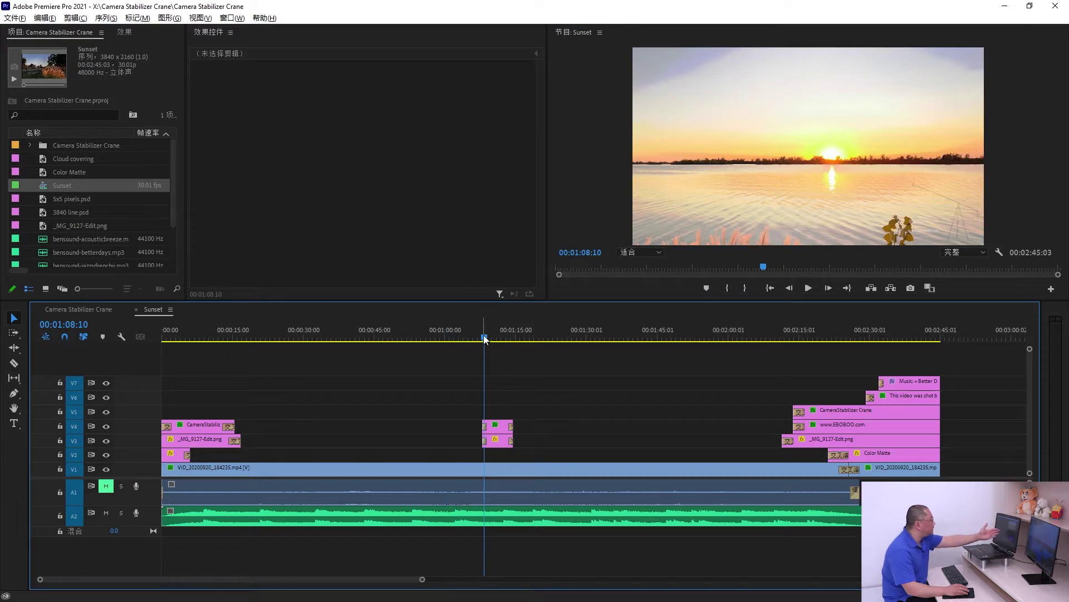
click(938, 334)
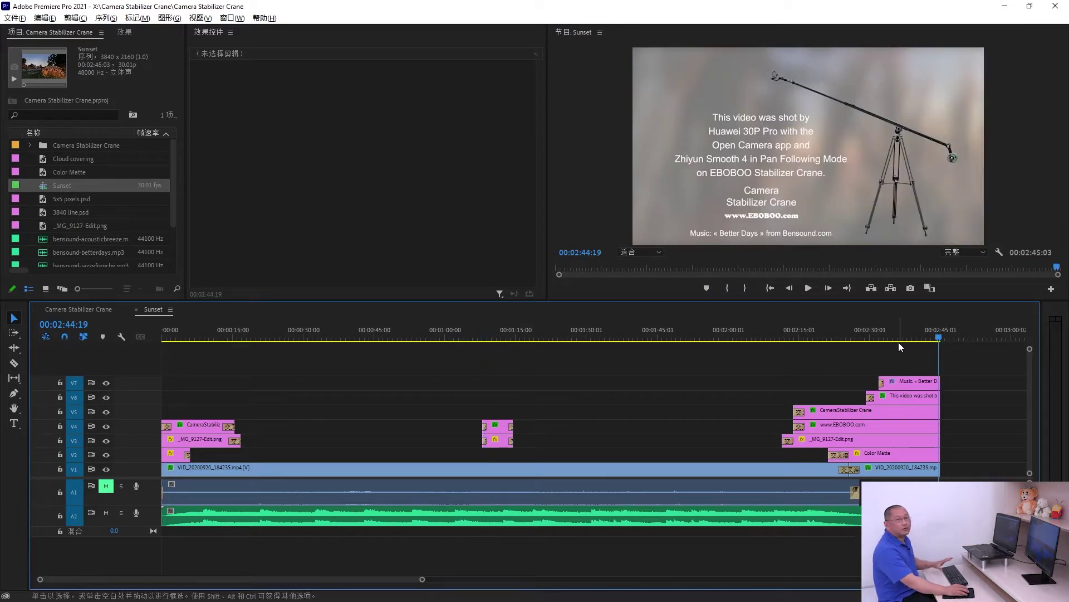
Zoom in on the timeline and set an in point on the edit at 01:08:01
click(481, 336)
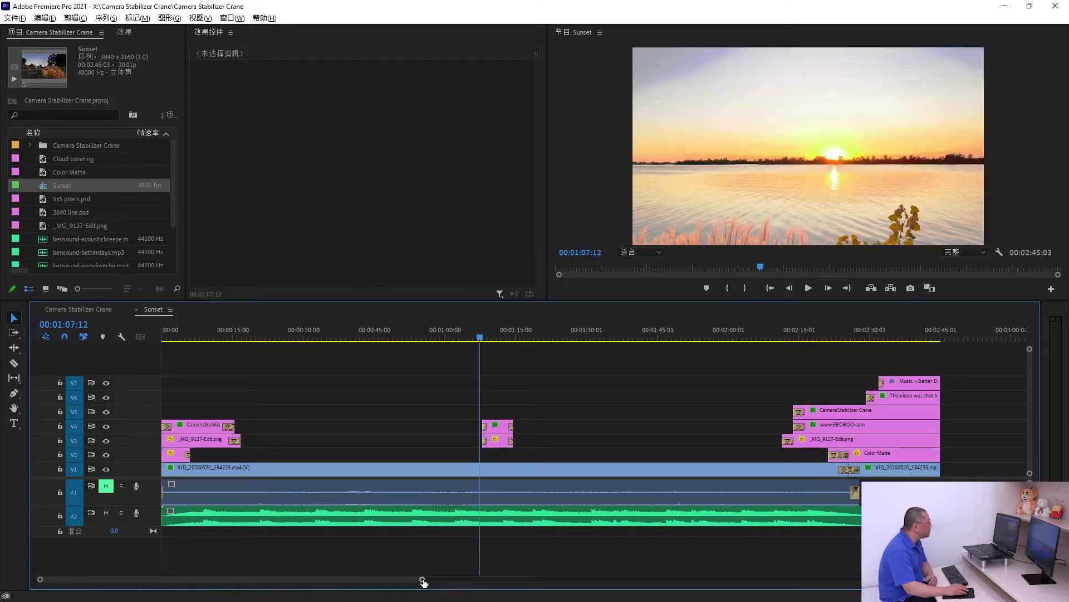
drag(423, 582, 220, 580)
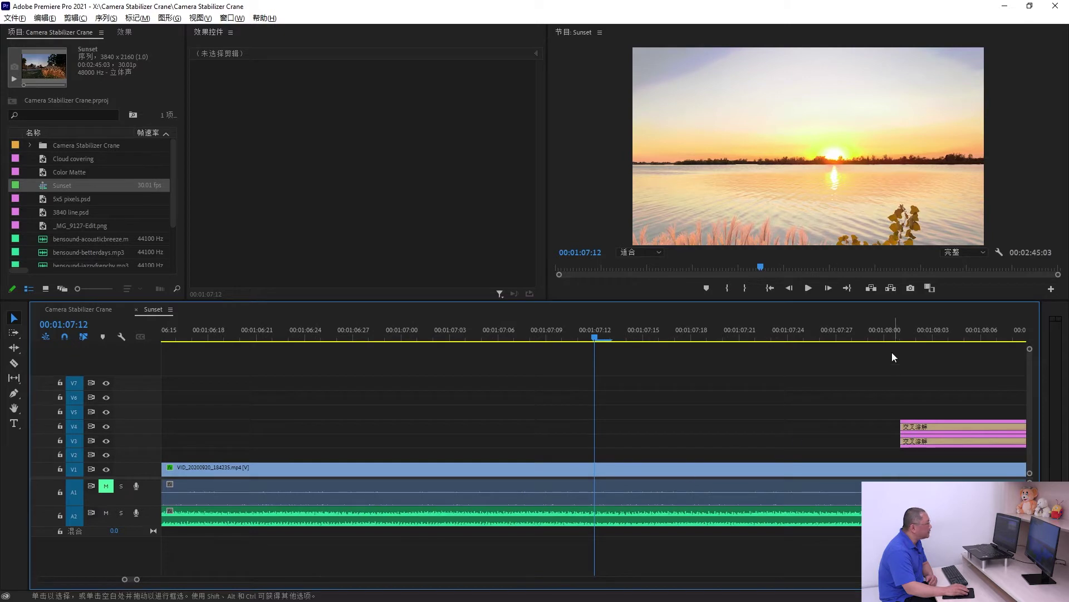
click(900, 336)
scroll(826, 379, down, 2)
scroll(724, 356, down, 3)
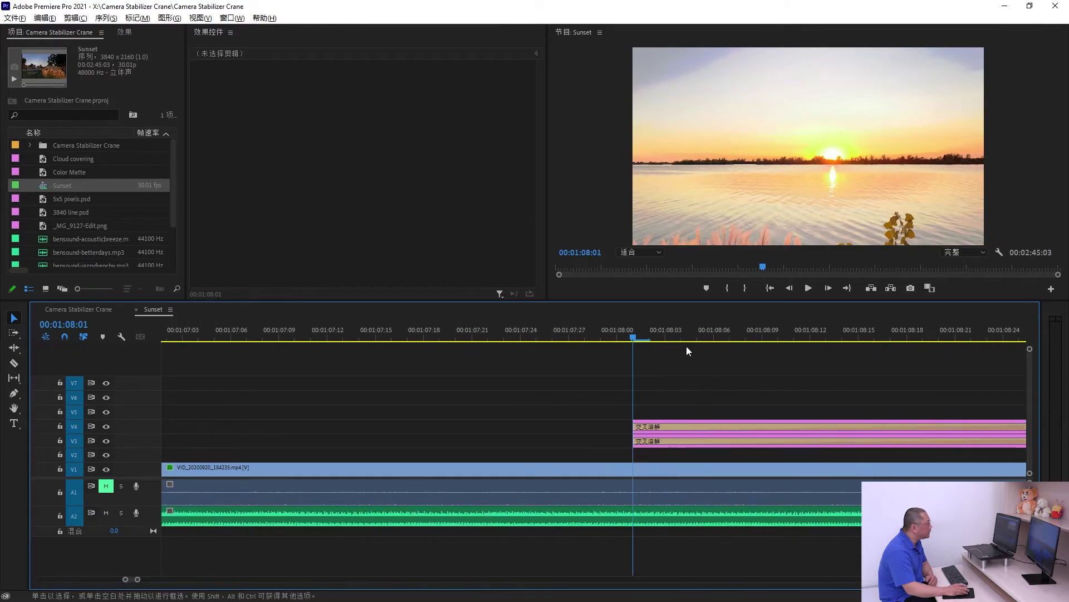
click(728, 289)
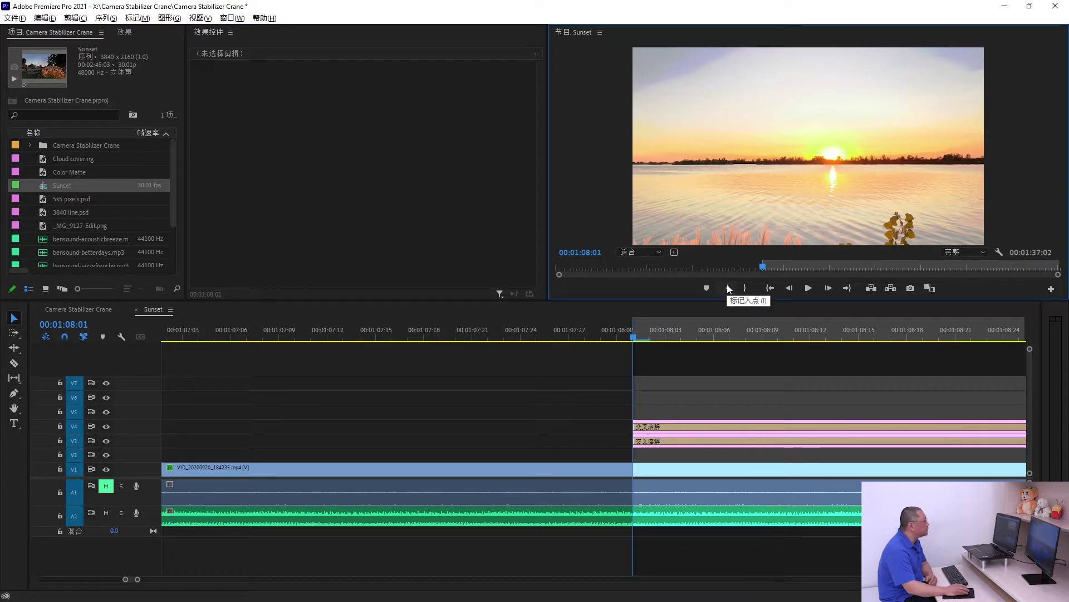
Set an out point on the last frame of the sequence at 02:45:02
key(minus)
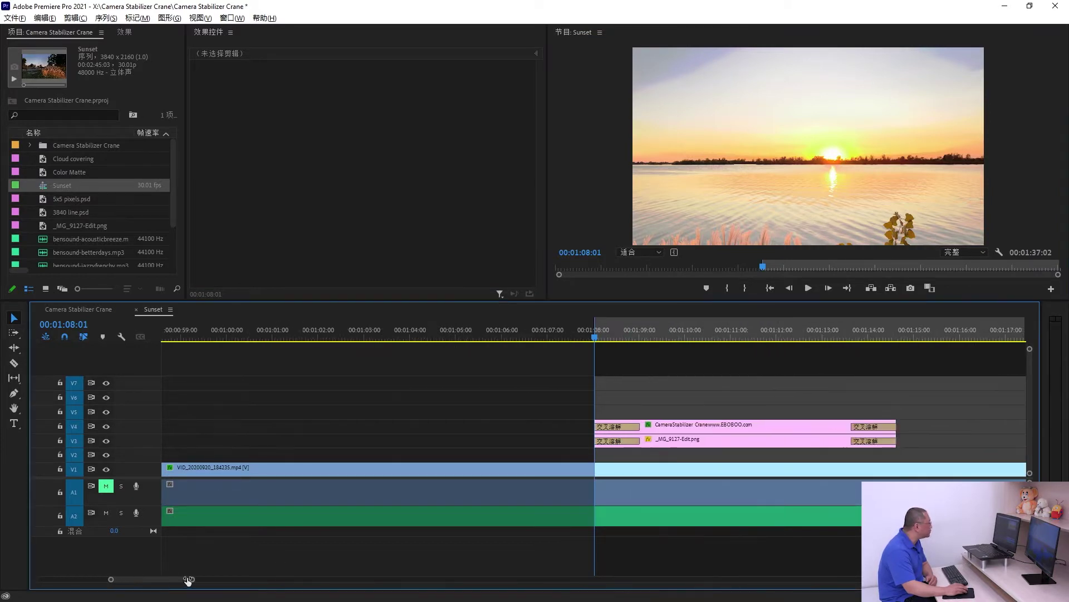
key(minus)
key(minus)
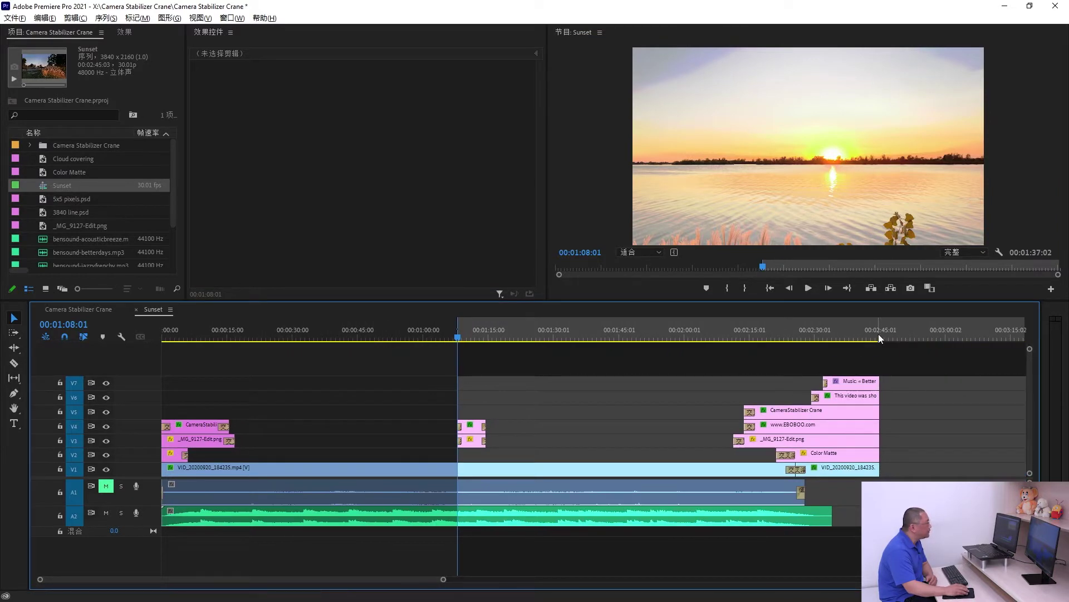
click(878, 333)
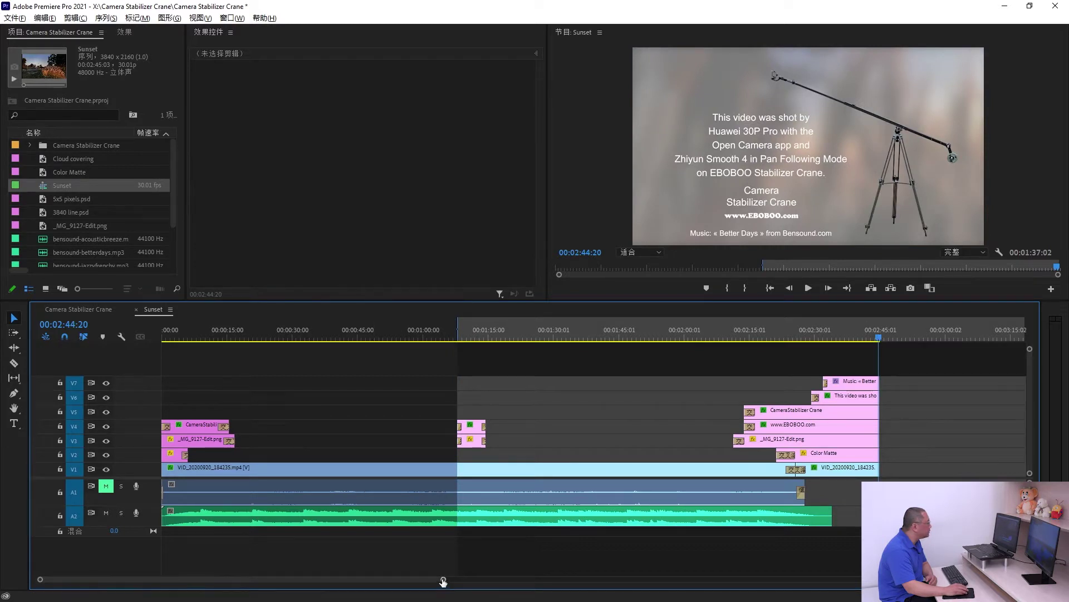
drag(443, 580, 248, 578)
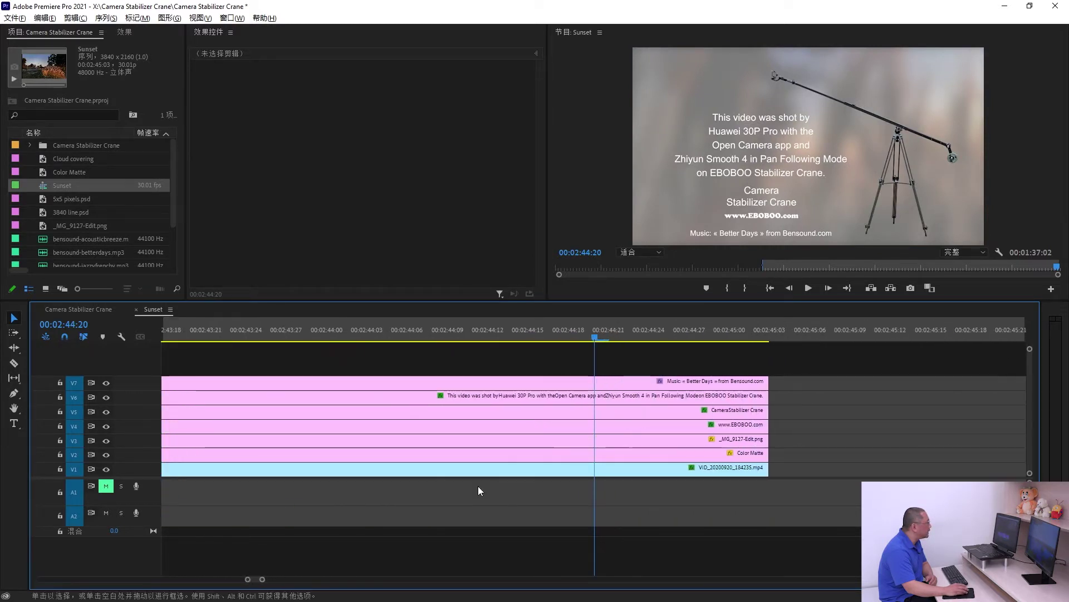
click(756, 335)
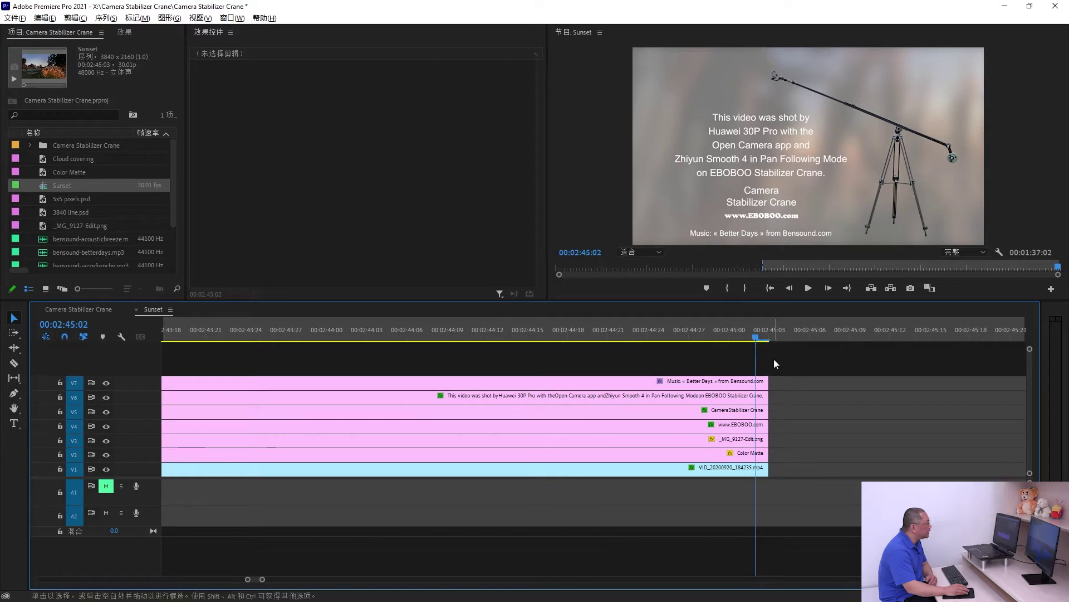
click(747, 286)
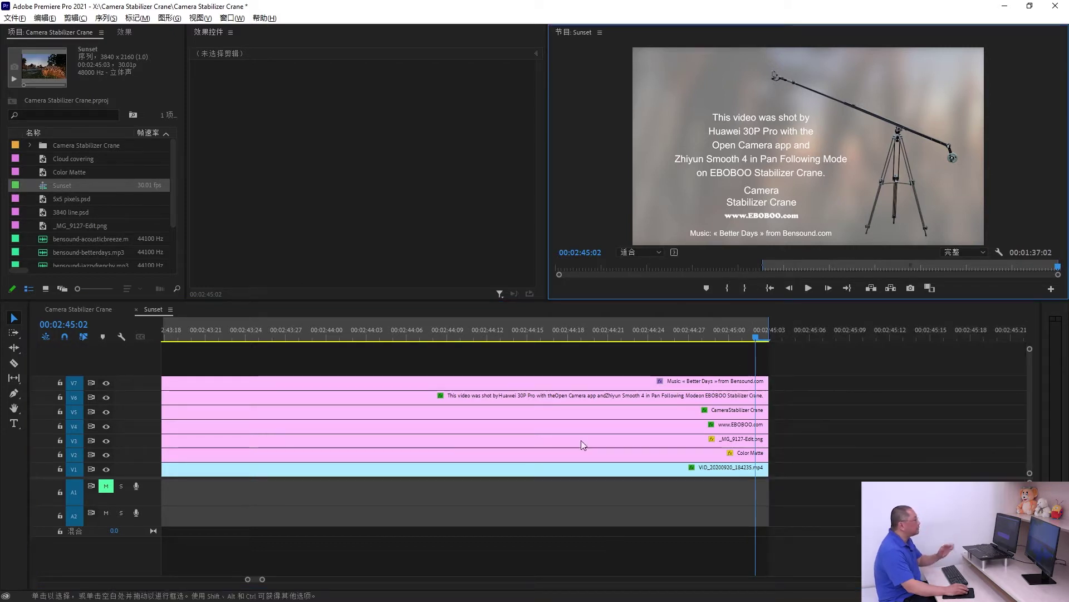
Clear the in and out points and park the playhead near 00:58:07
drag(262, 579, 426, 580)
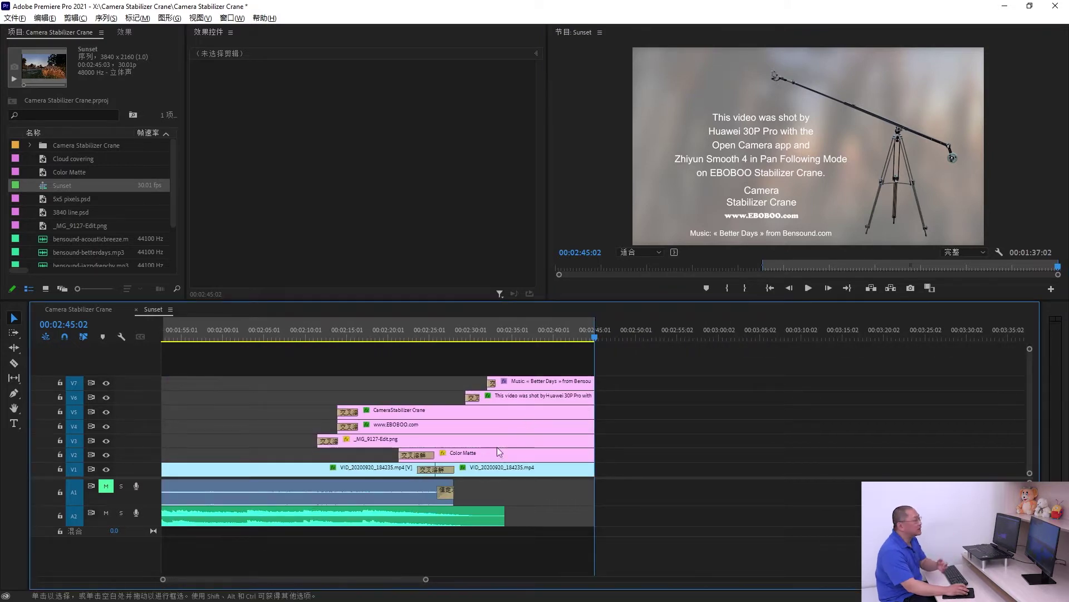
scroll(495, 449, up, 5)
drag(398, 583, 456, 531)
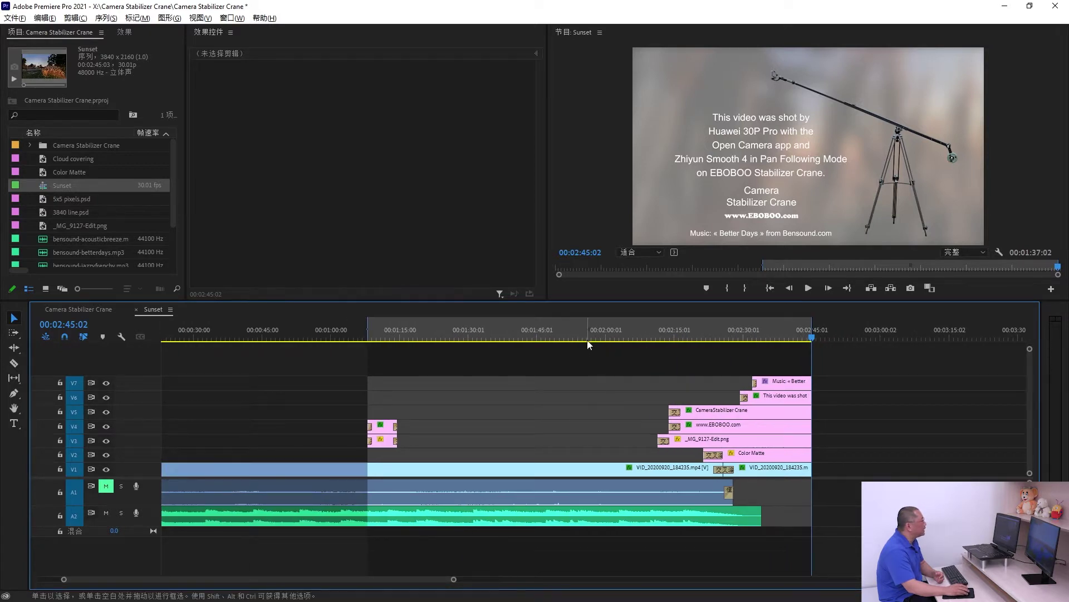
click(584, 337)
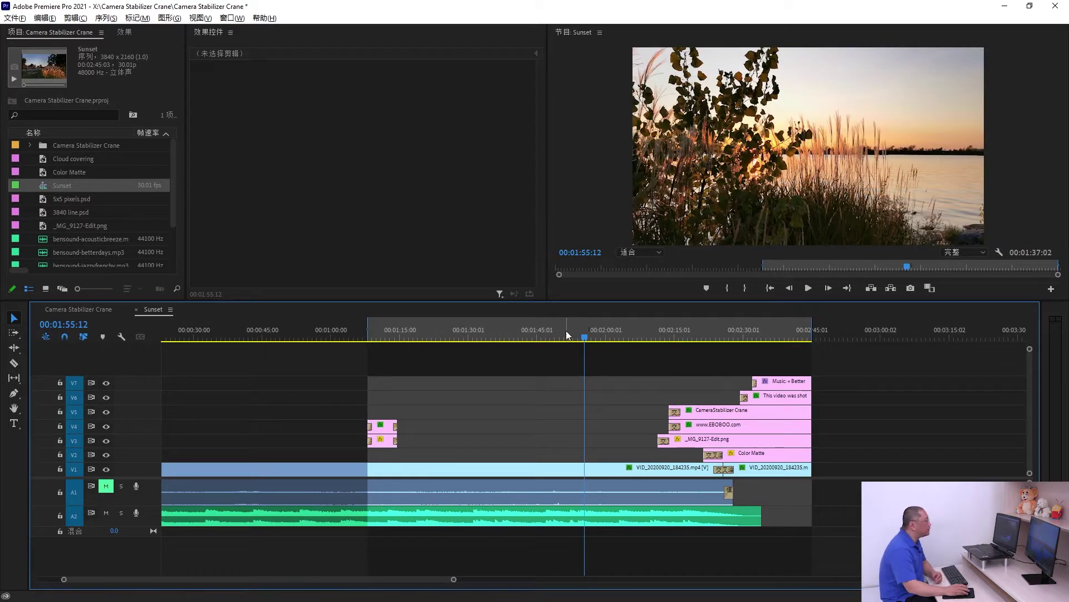
right_click(566, 330)
click(607, 440)
click(323, 333)
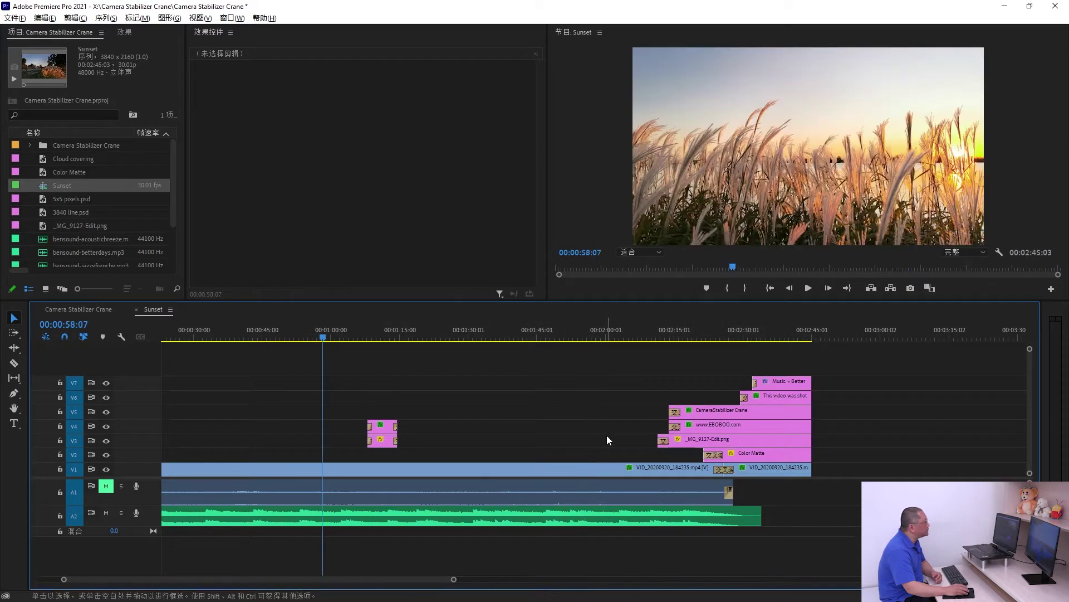
scroll(599, 431, up, 1)
scroll(592, 424, up, 3)
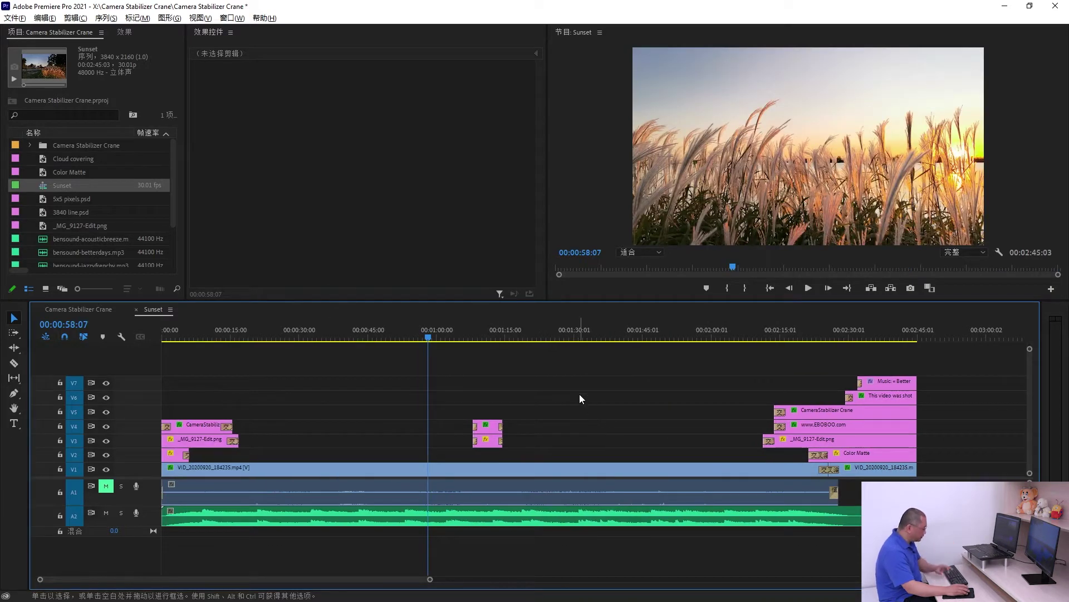
Use keyboard shortcuts to set an in point at 01:08:01 and an out point at 02:45:02
key(Down)
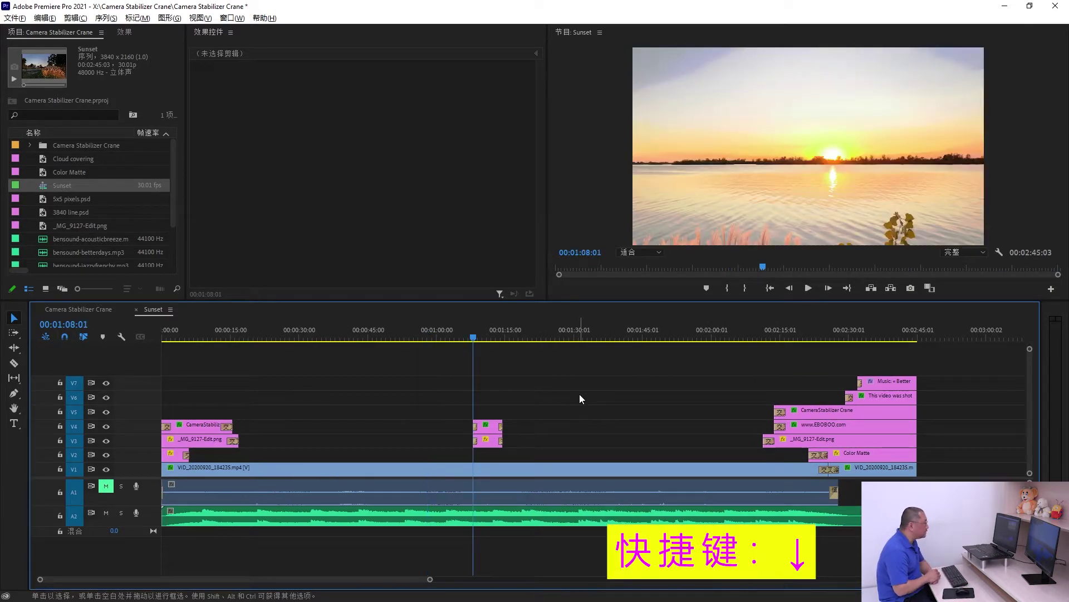
key(i)
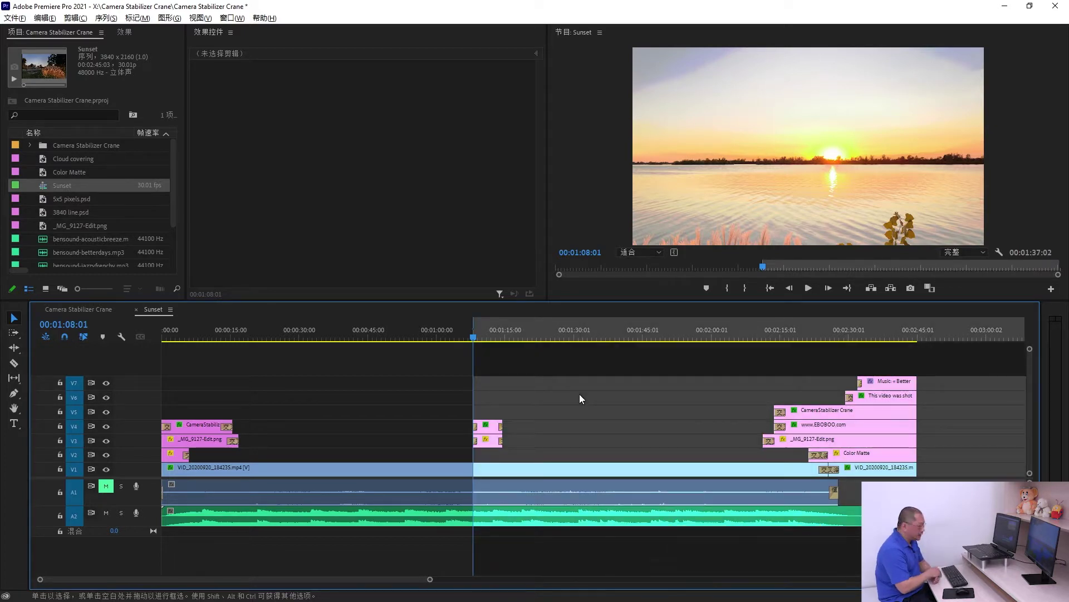
key(End)
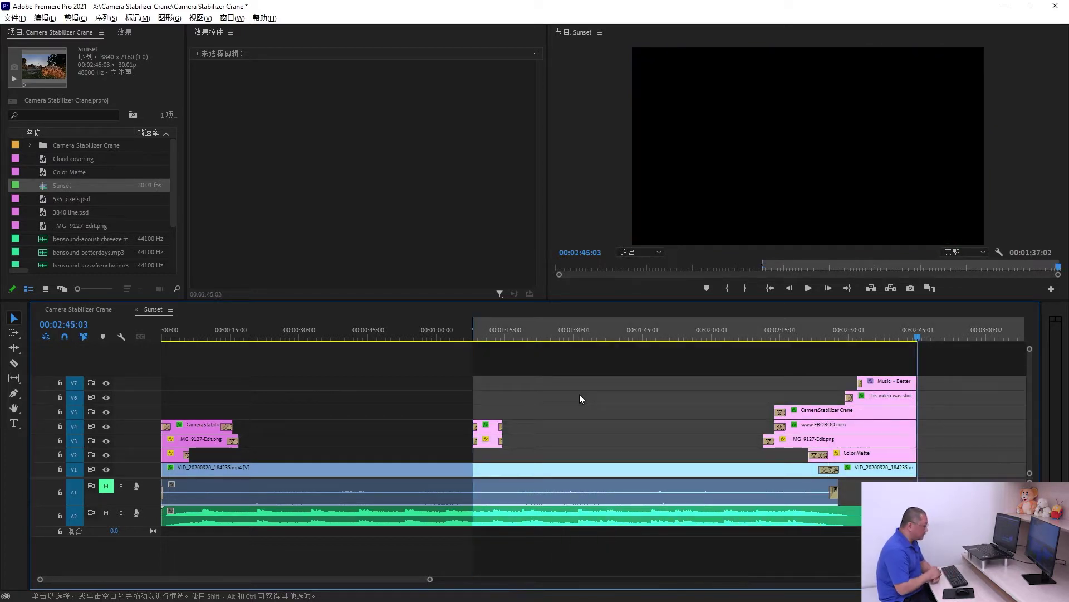
key(Left)
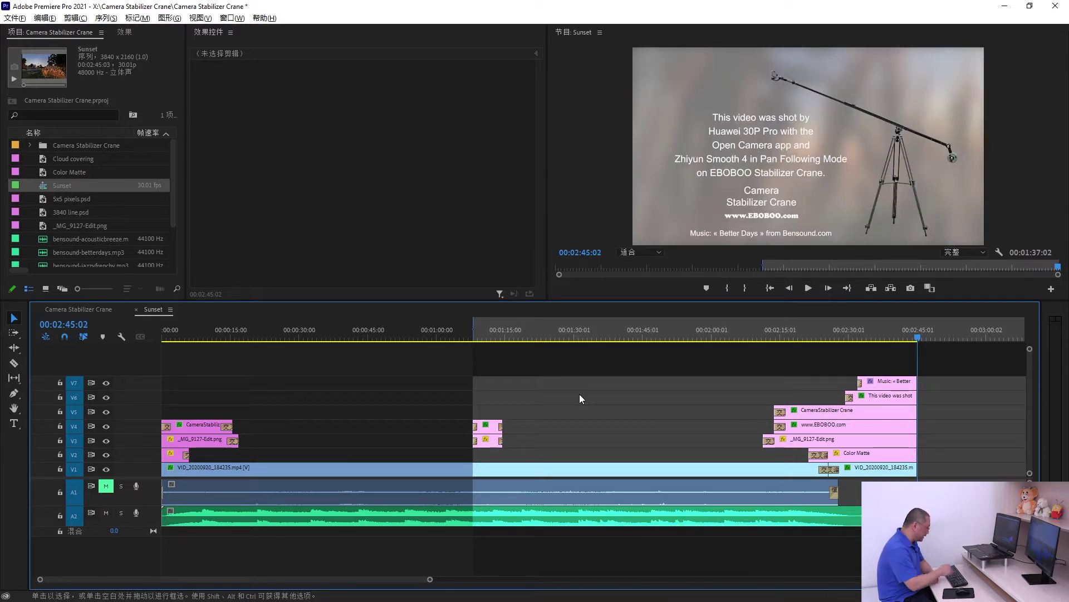
key(o)
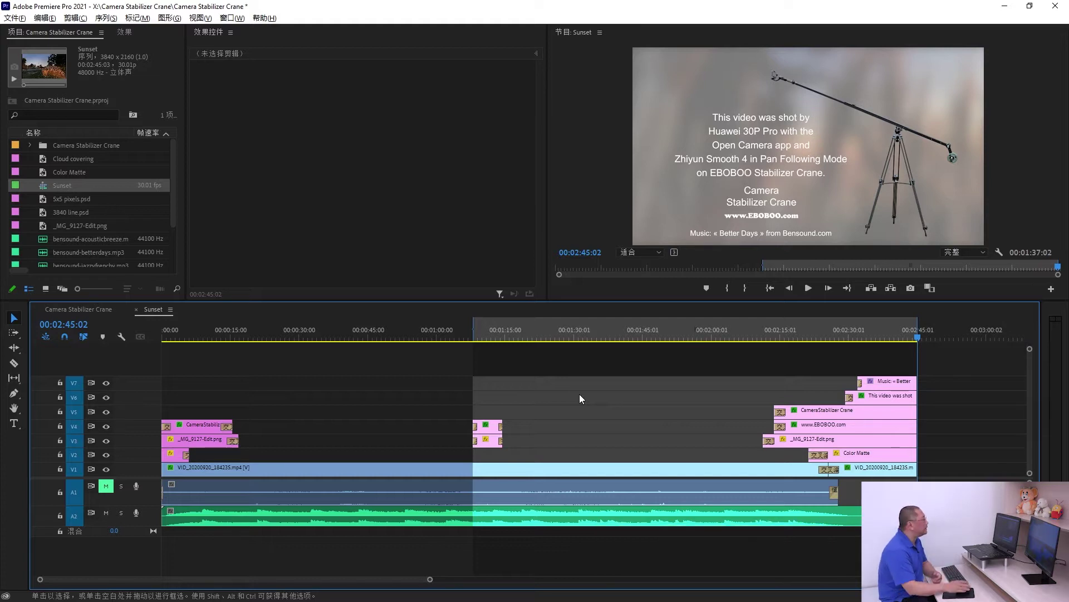
Clear the in/out range and move the playhead to about 00:34:13
right_click(611, 330)
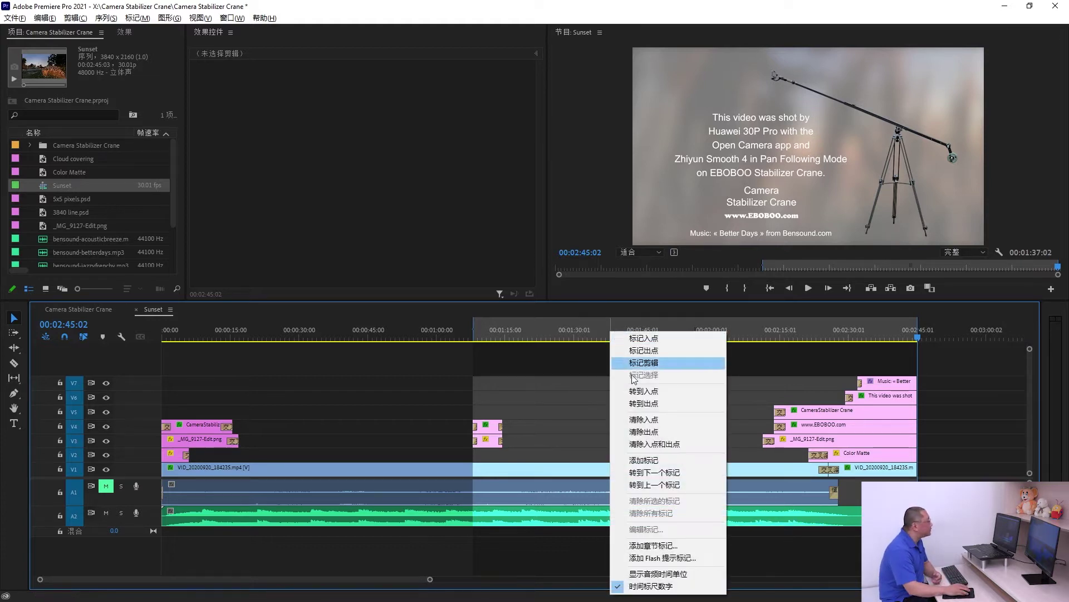
click(669, 444)
click(319, 336)
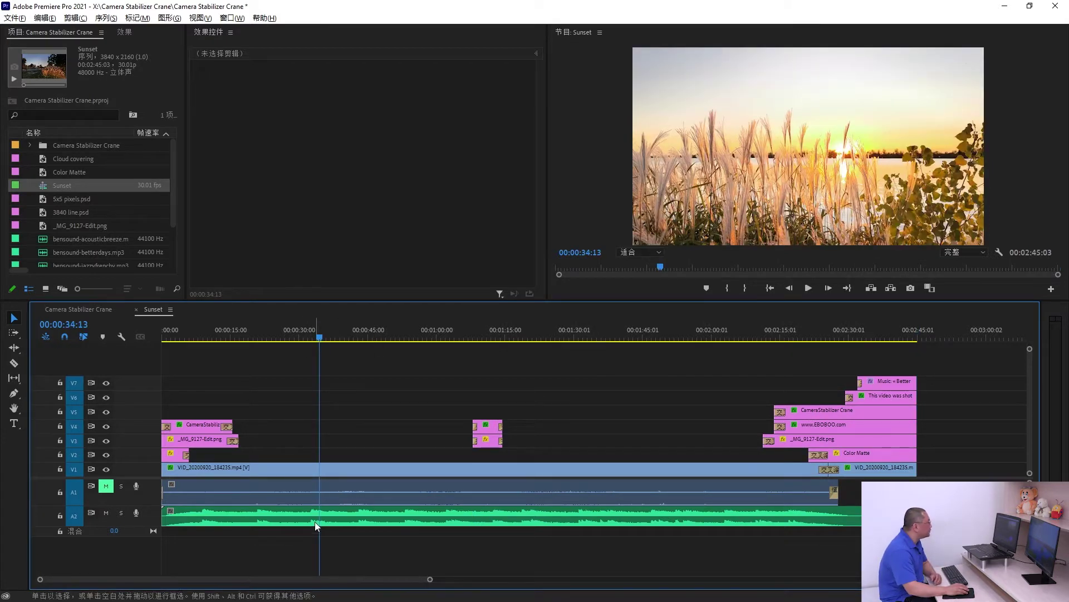
Razor the V1 clip in two places, trim its start later, and shorten the A2 music
click(16, 365)
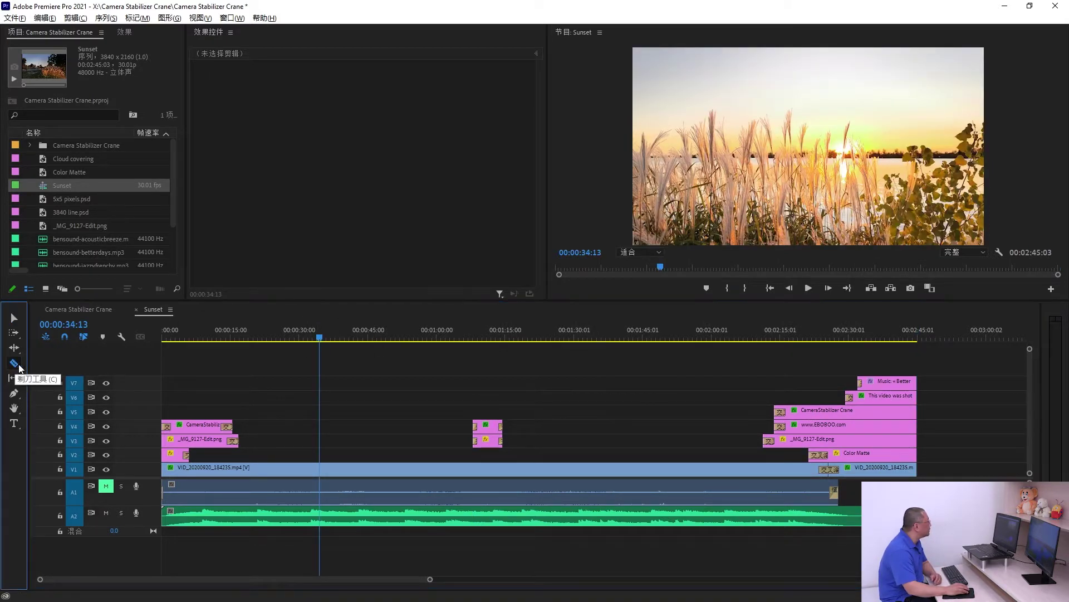
click(321, 472)
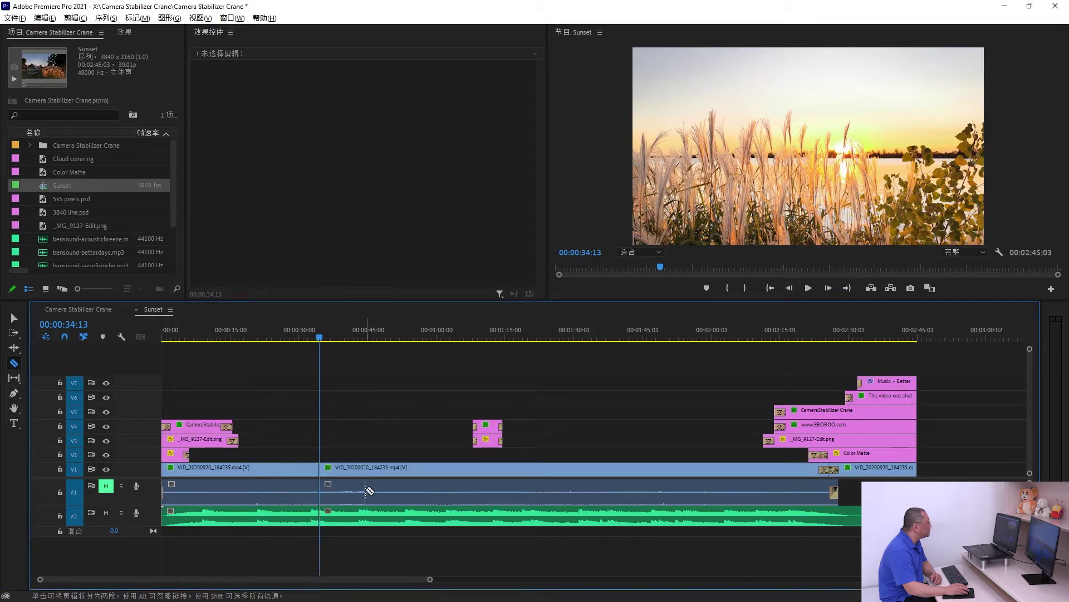
click(381, 468)
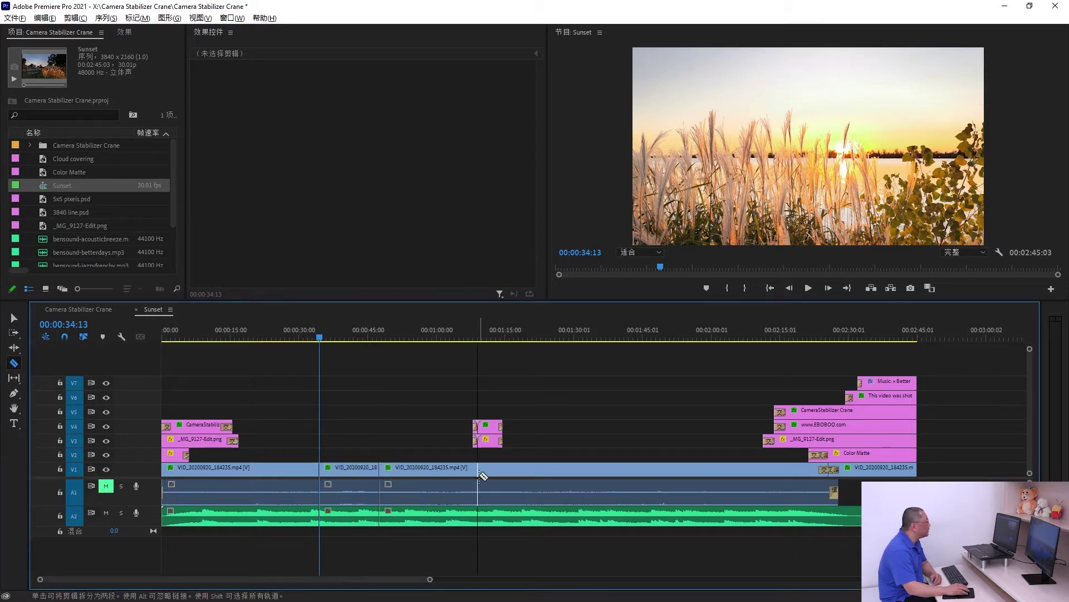
click(14, 319)
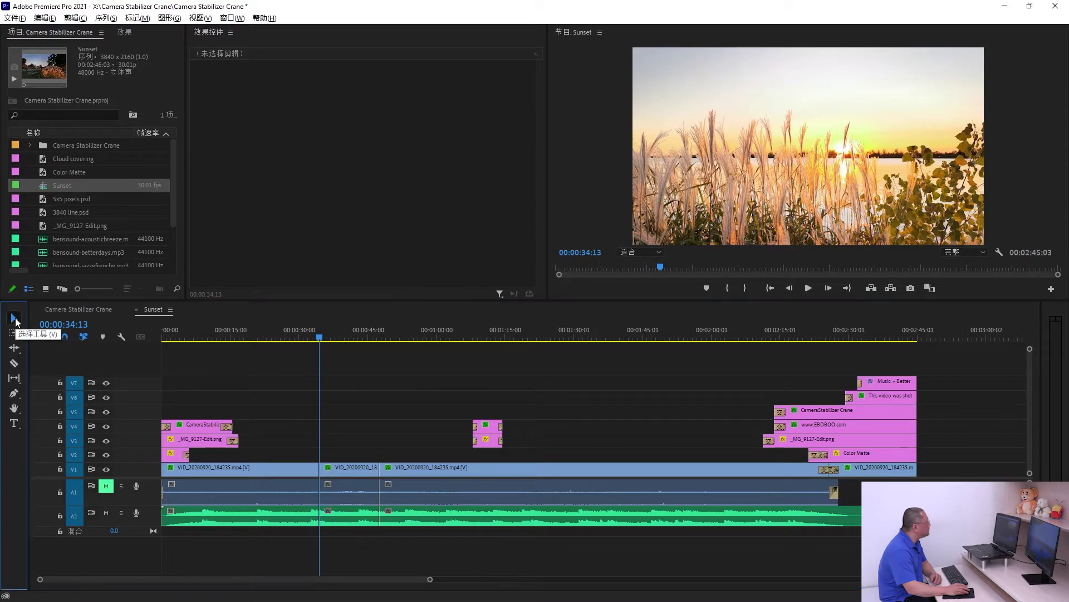
drag(380, 468, 412, 468)
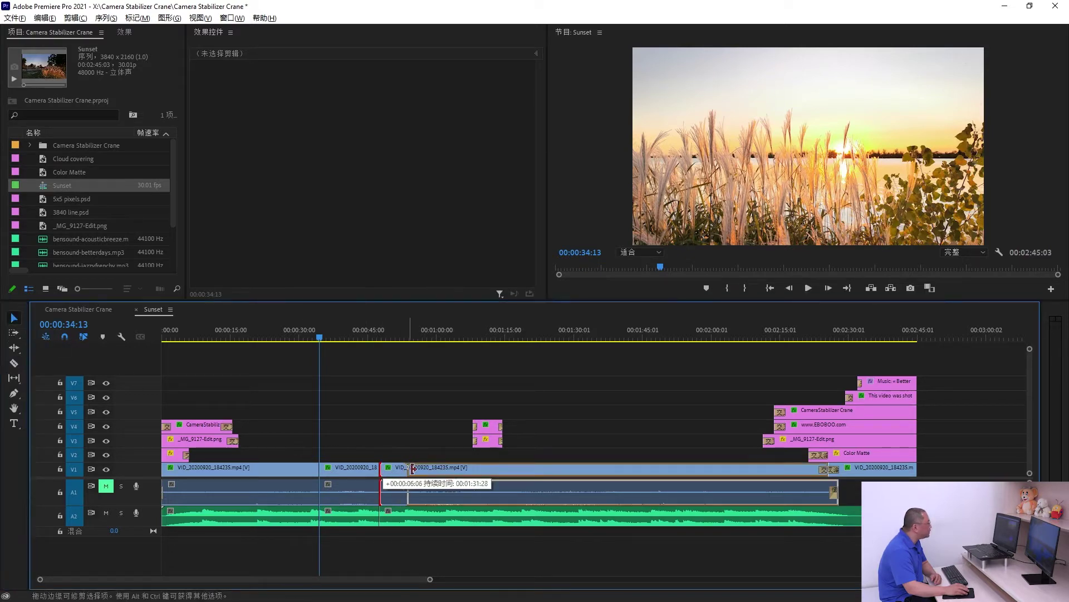
drag(378, 508, 367, 508)
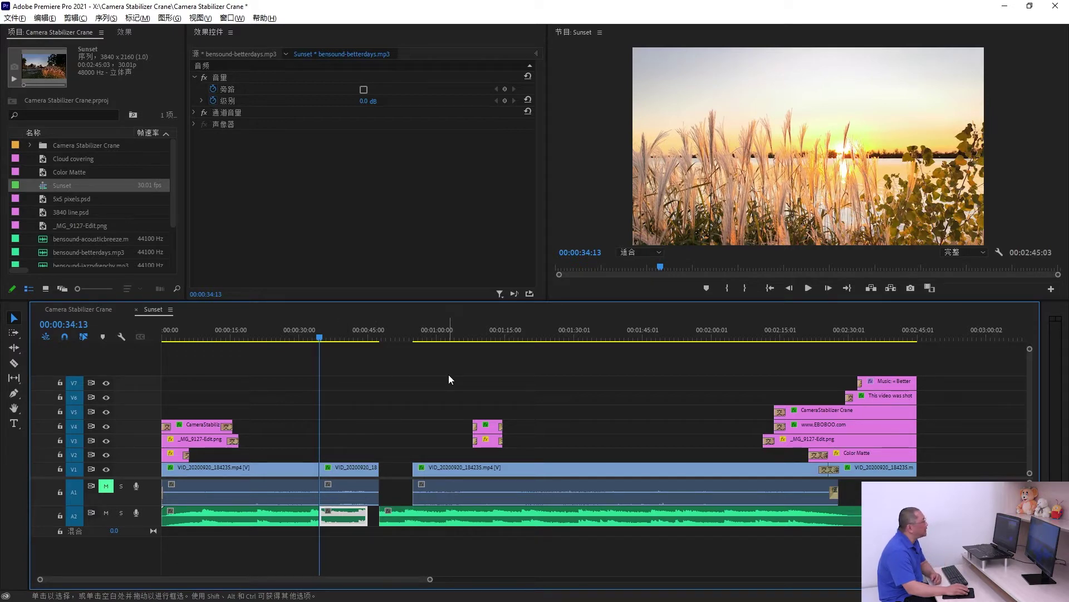
Split all tracks at 01:27:17 with Ctrl+Shift+K and trim the cut edges to open gaps
click(555, 333)
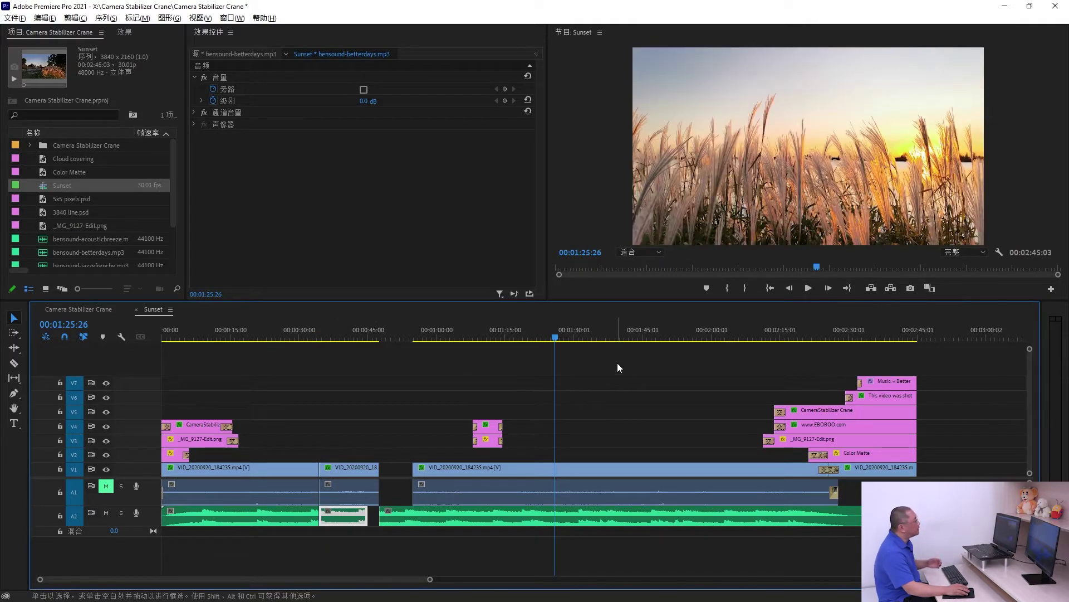
click(563, 335)
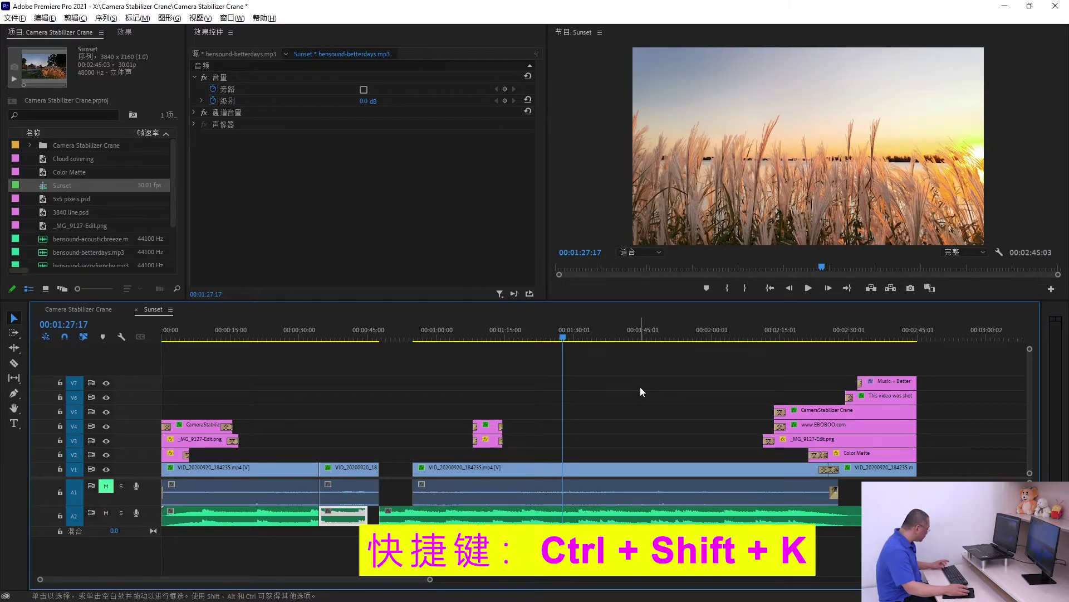
key(ctrl+shift+k)
key(ctrl+shift+k)
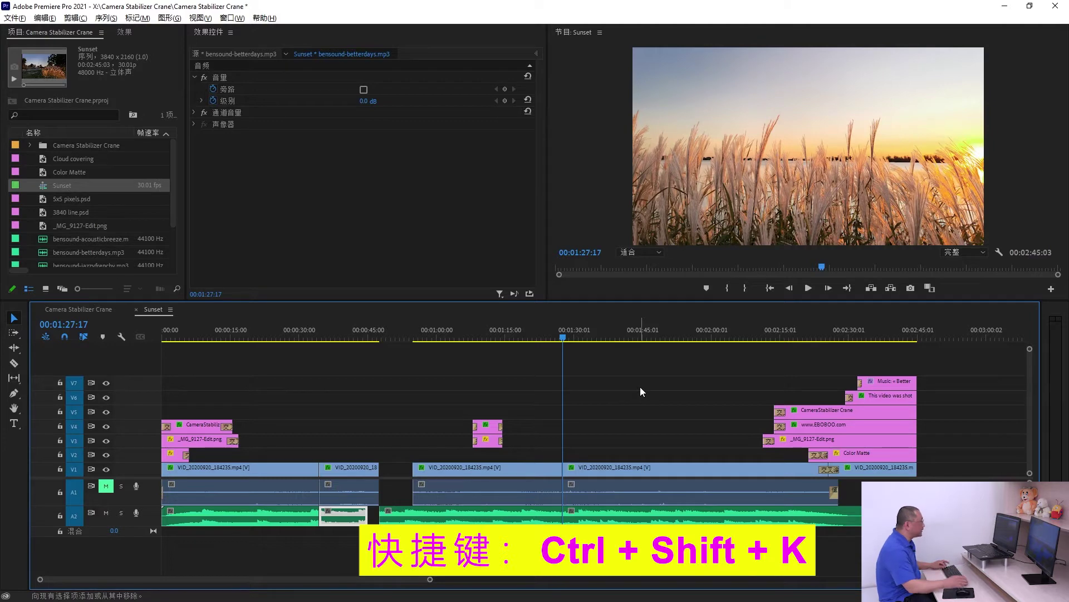
drag(564, 336, 579, 337)
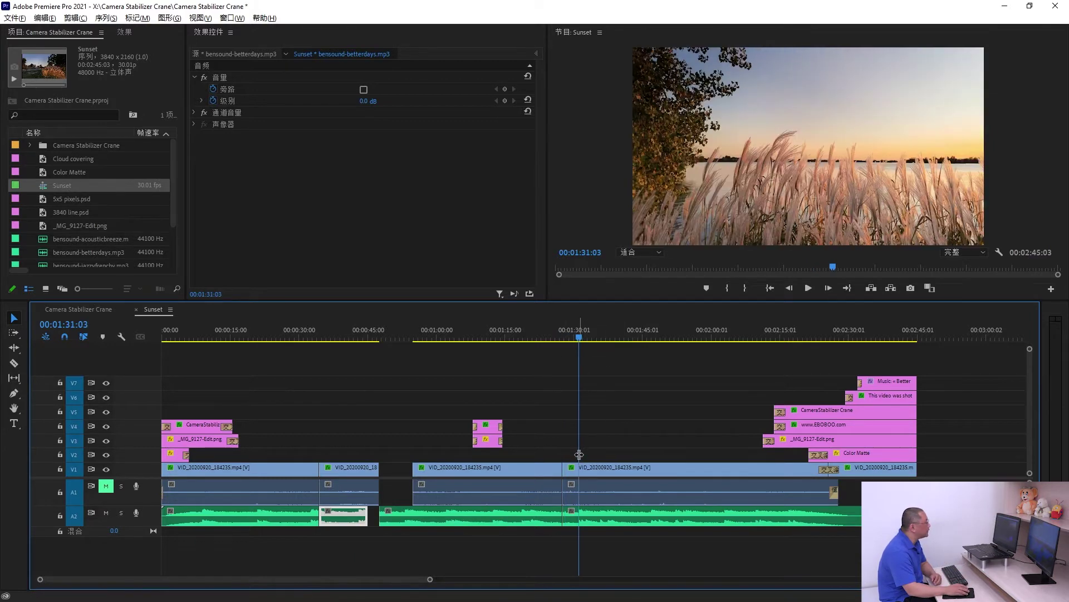
drag(564, 470, 591, 469)
drag(562, 516, 542, 515)
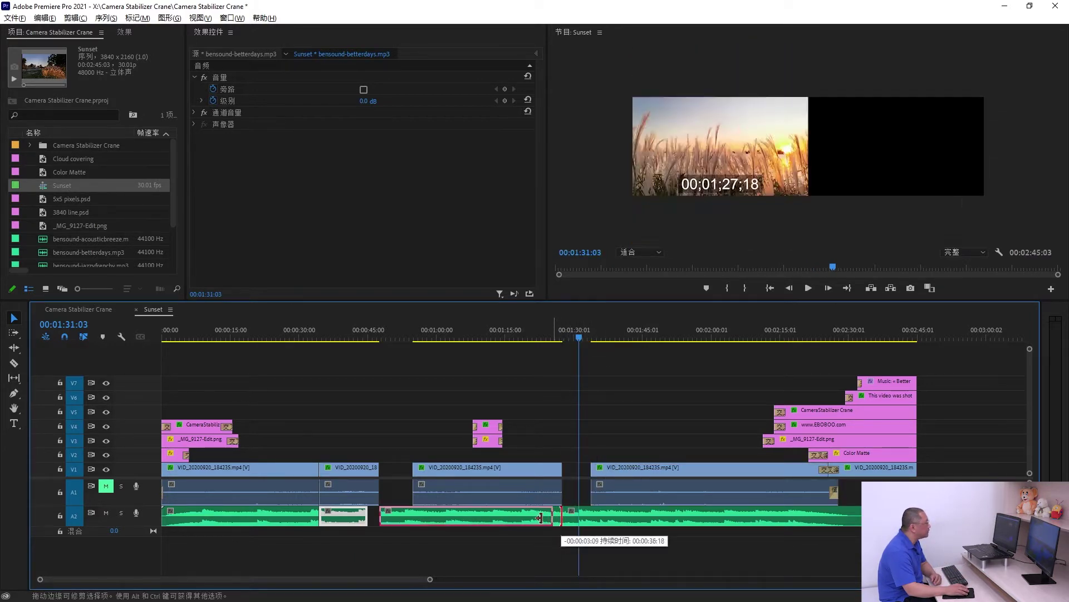
click(626, 366)
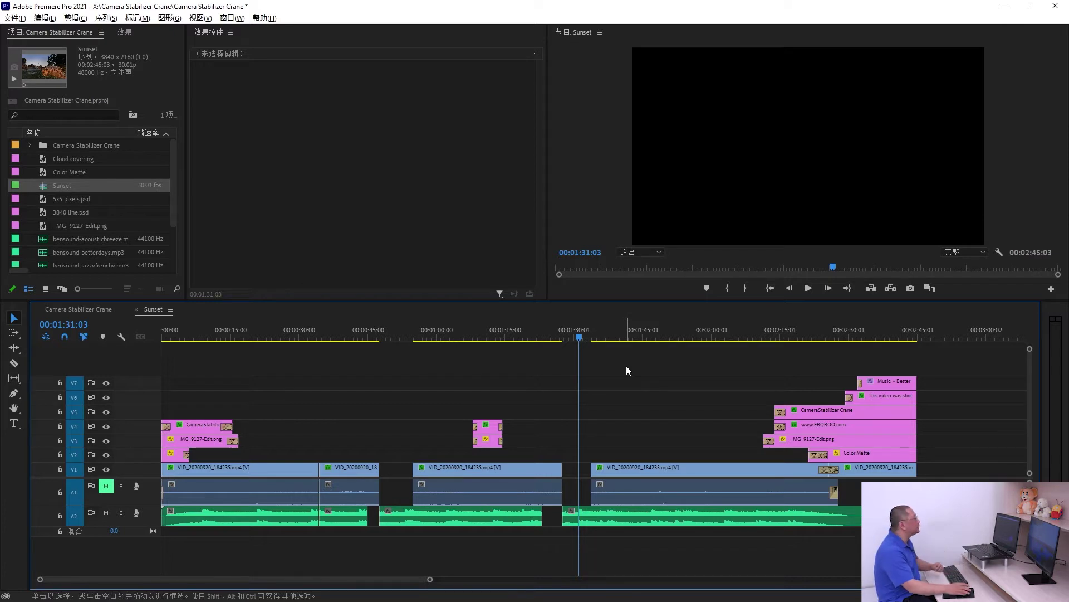
Undo the last three gap edits with Ctrl+Z so video and music run continuously again
drag(614, 337, 618, 337)
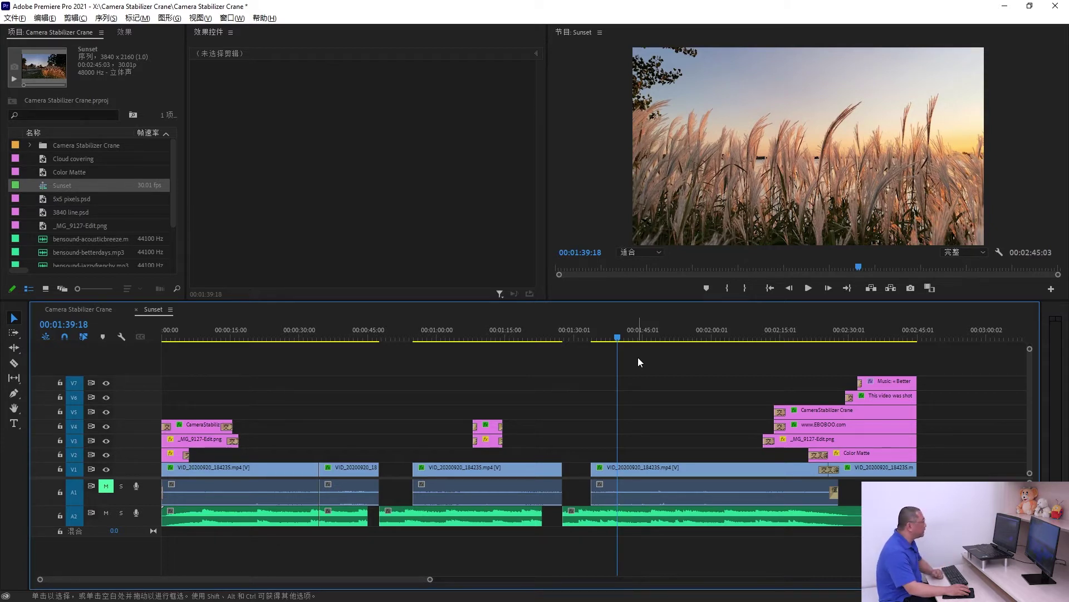
key(ctrl+z)
key(ctrl+z)
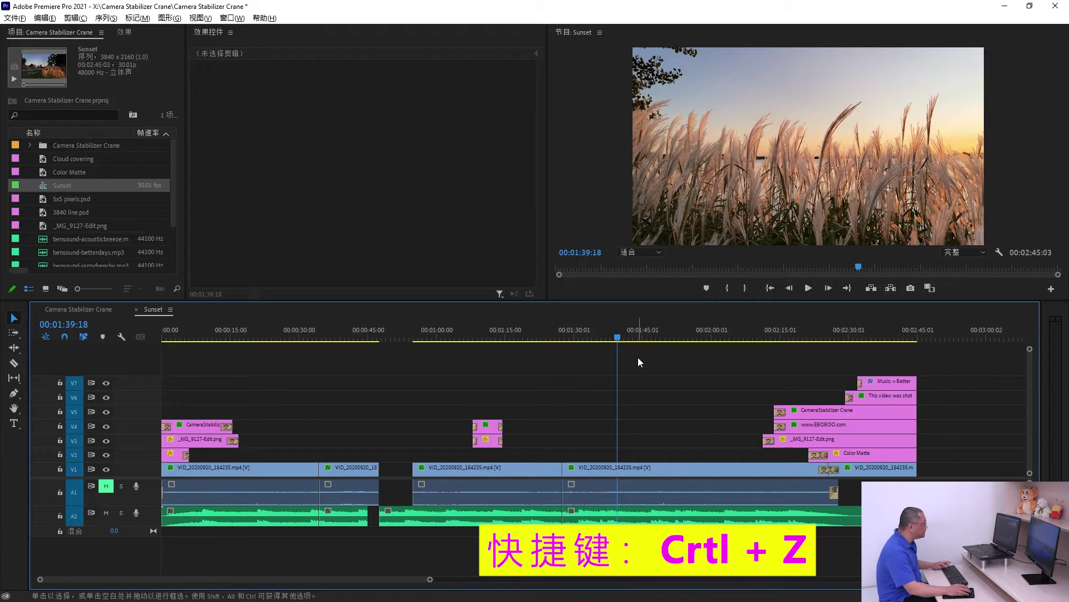
key(ctrl+z)
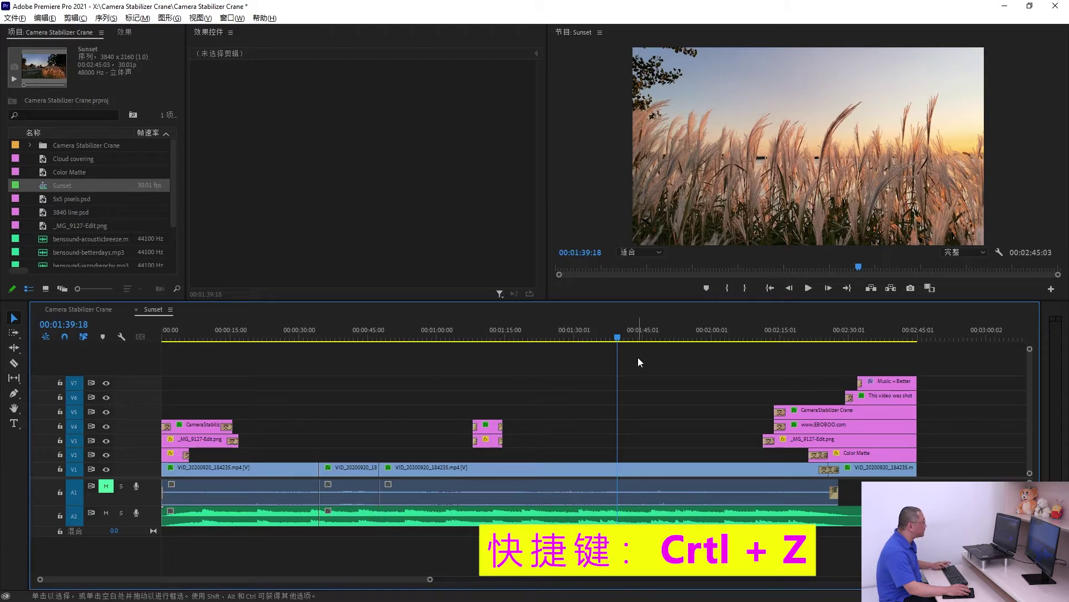
key(ctrl+z)
key(ctrl+z)
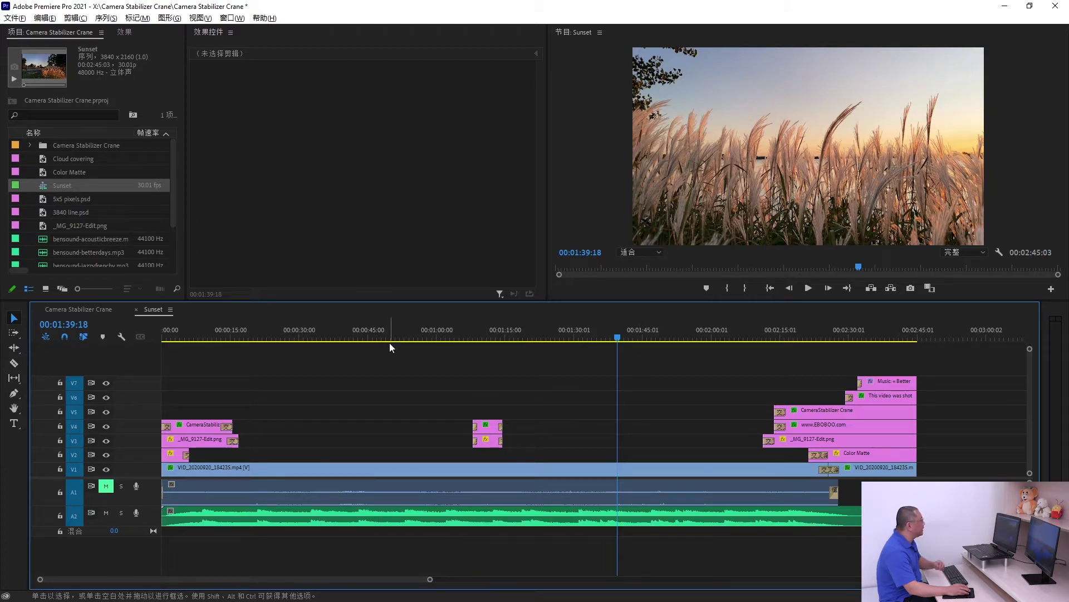
click(374, 345)
Open Edit > Keyboard Shortcuts and expand the Keyboard Layout Preset list showing the Adobe Premiere Pro default
click(44, 18)
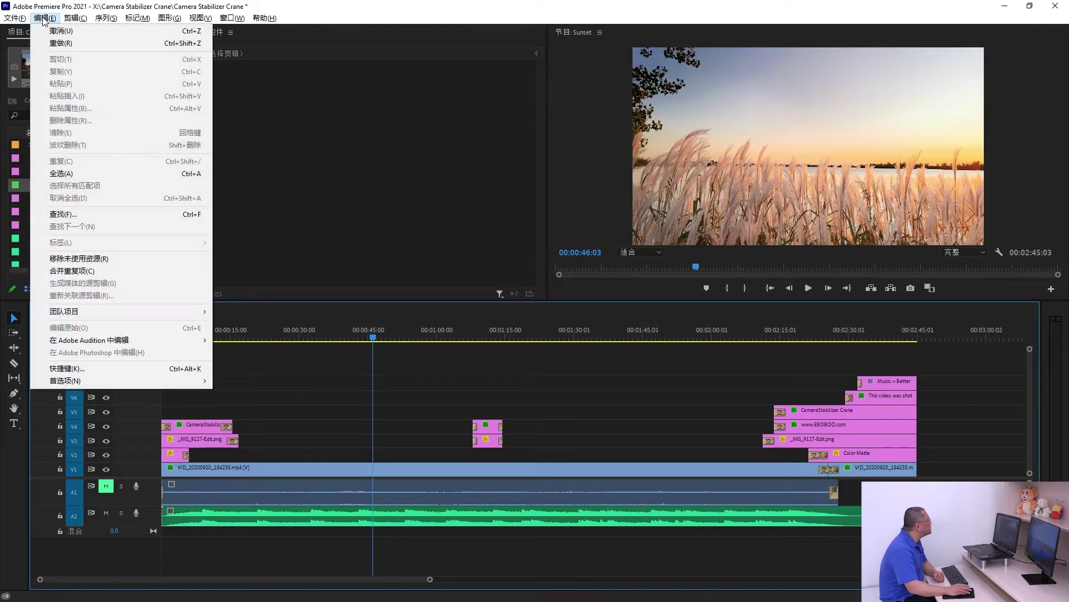
click(91, 366)
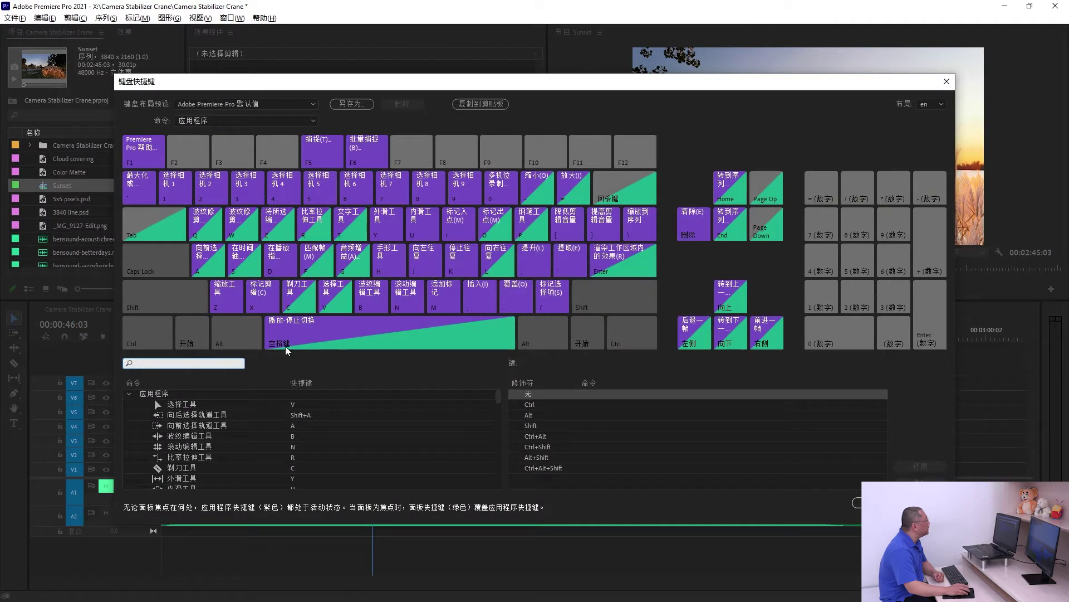
click(255, 105)
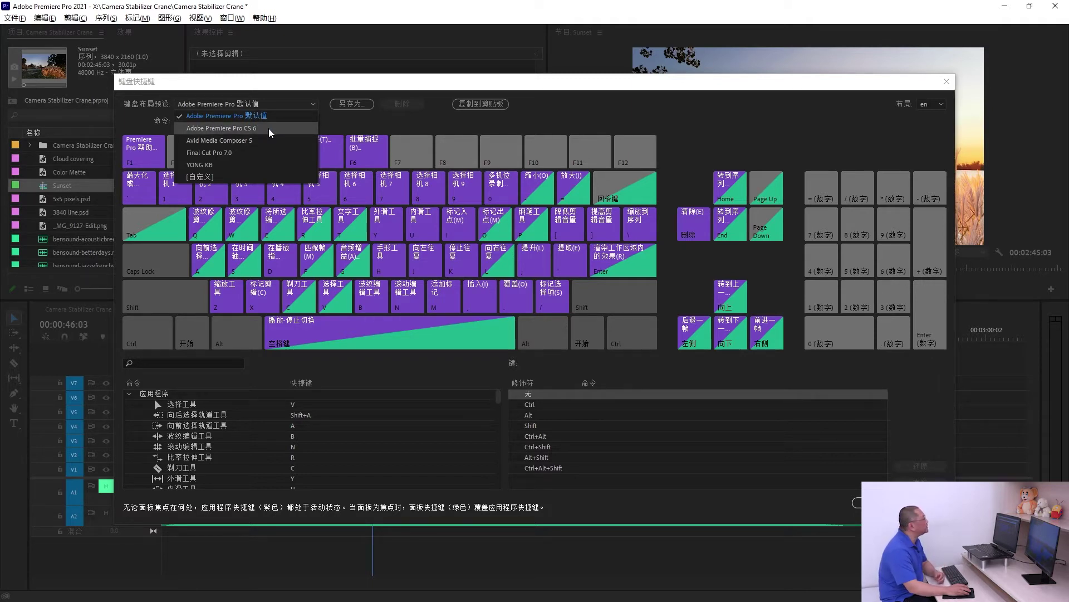
click(268, 128)
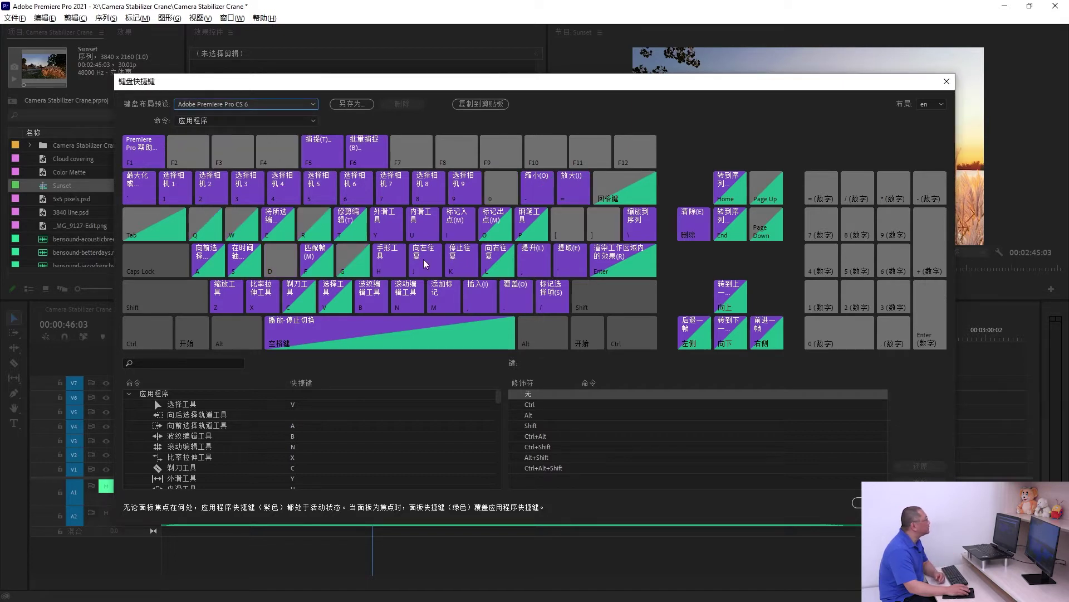
click(270, 103)
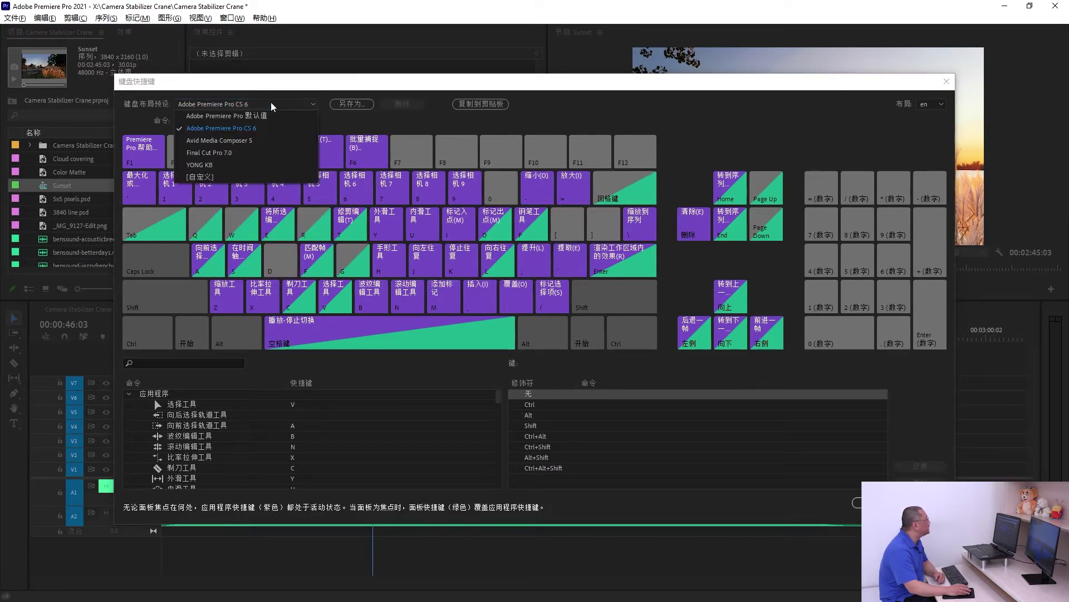
click(263, 141)
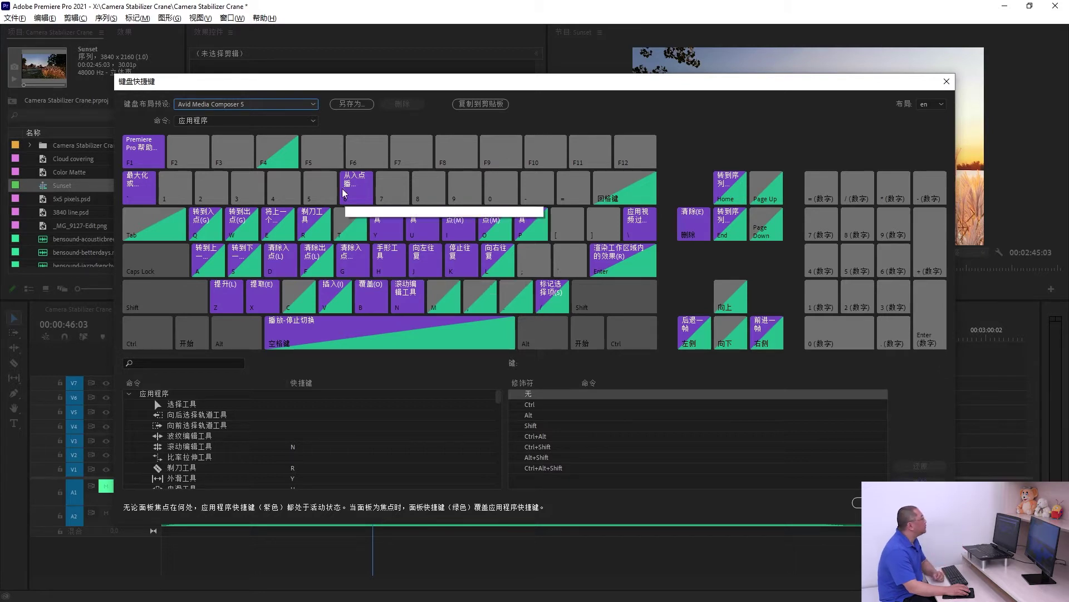
click(279, 104)
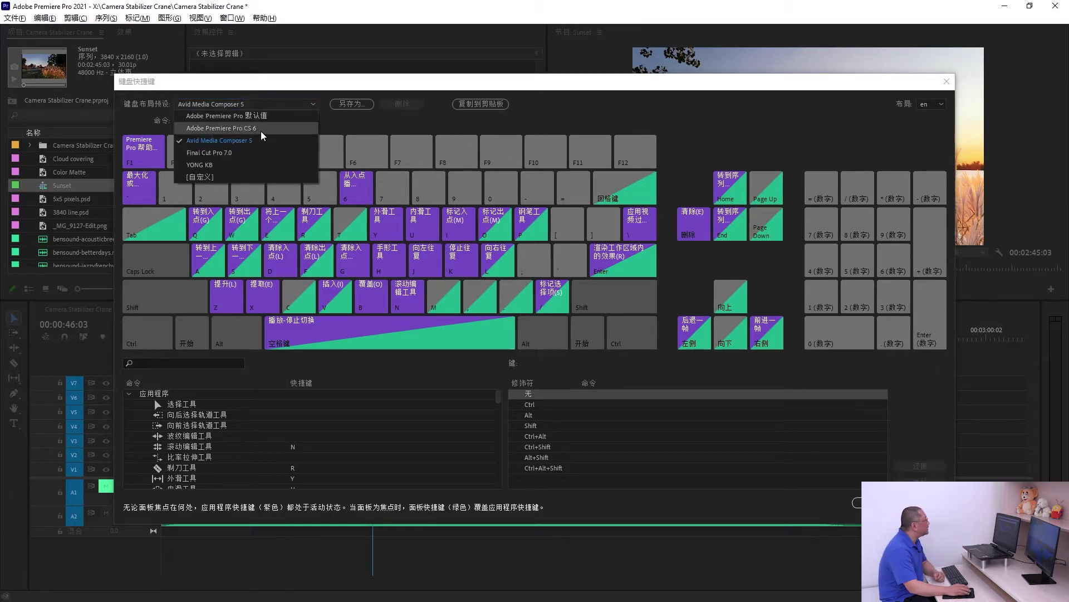
click(232, 153)
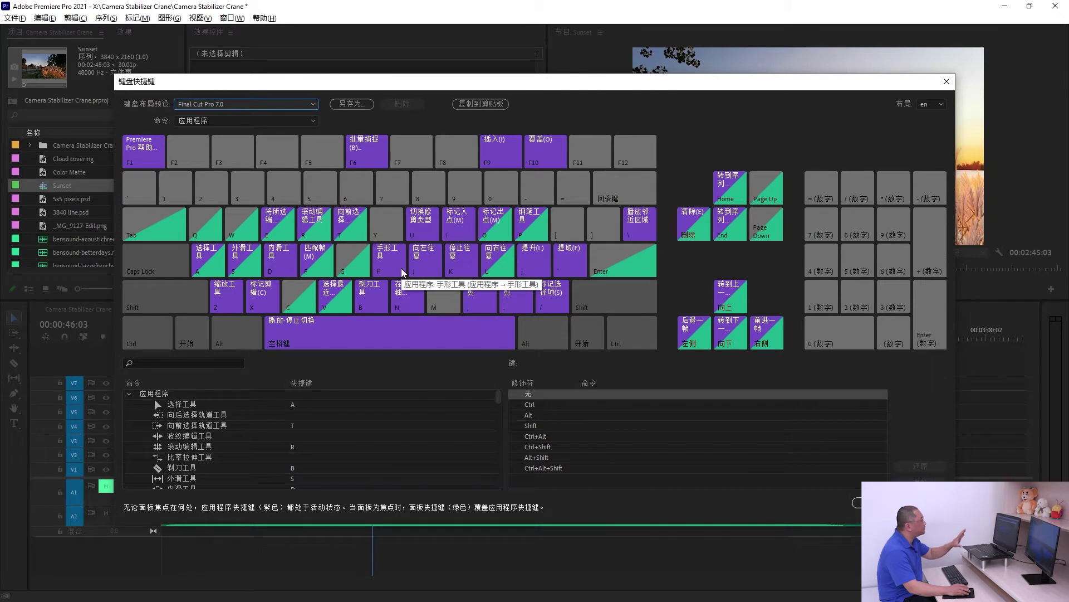
click(256, 104)
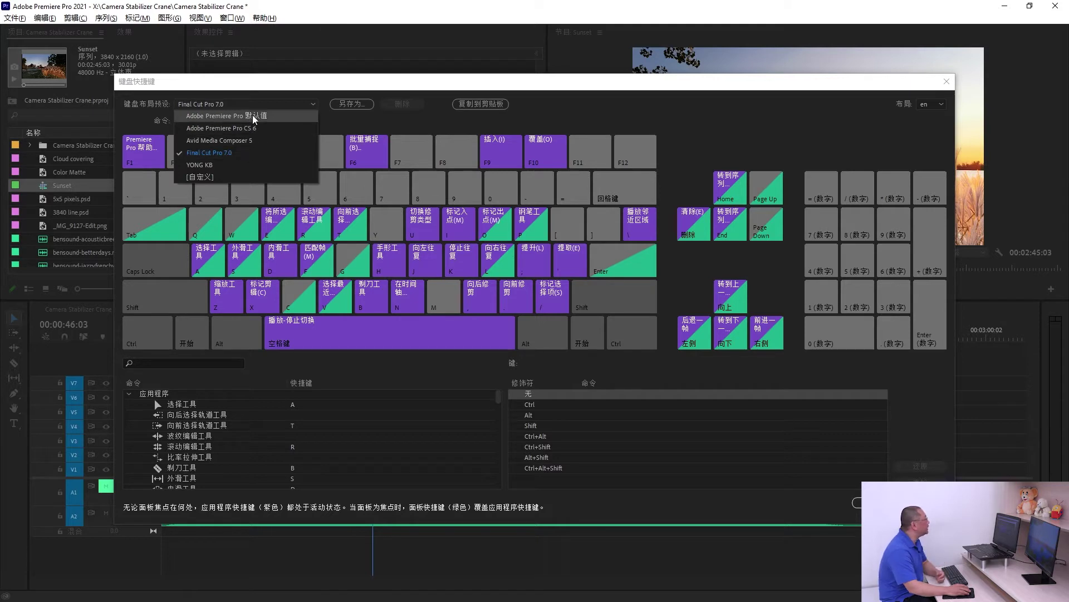
click(213, 165)
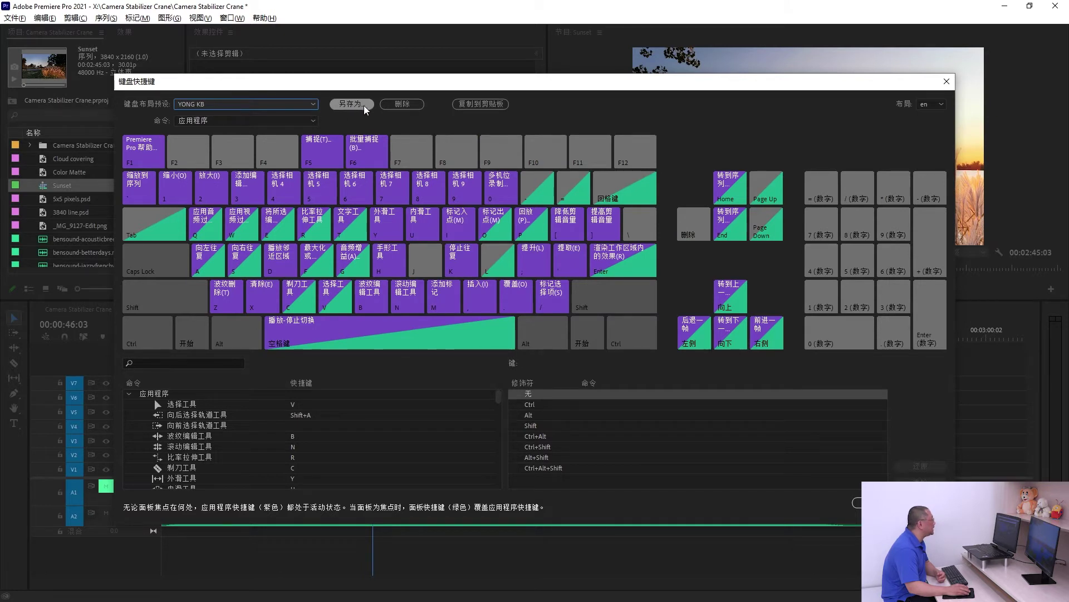
click(241, 104)
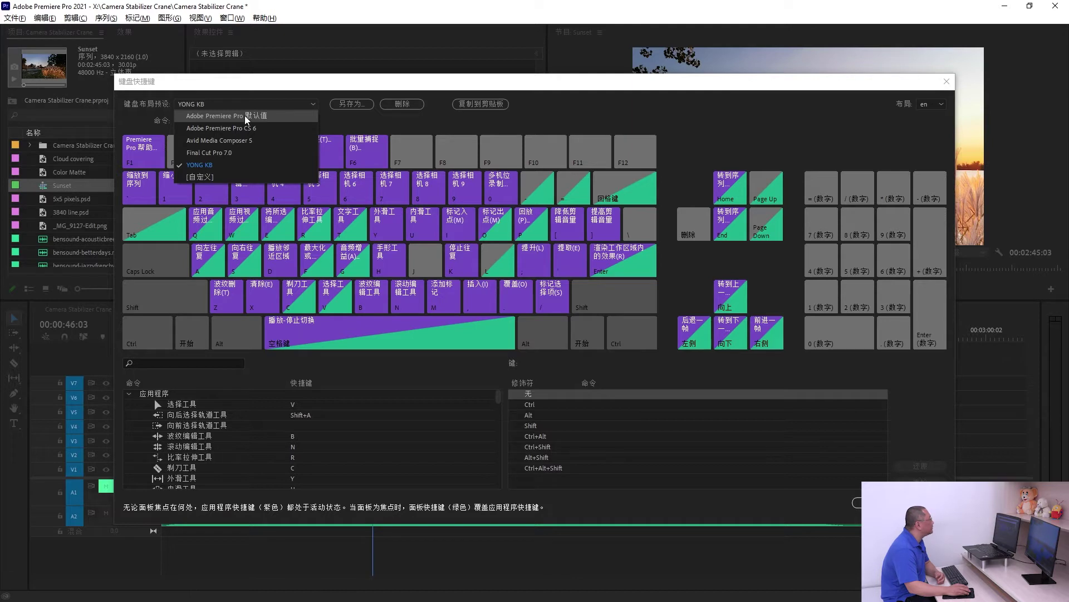
click(245, 115)
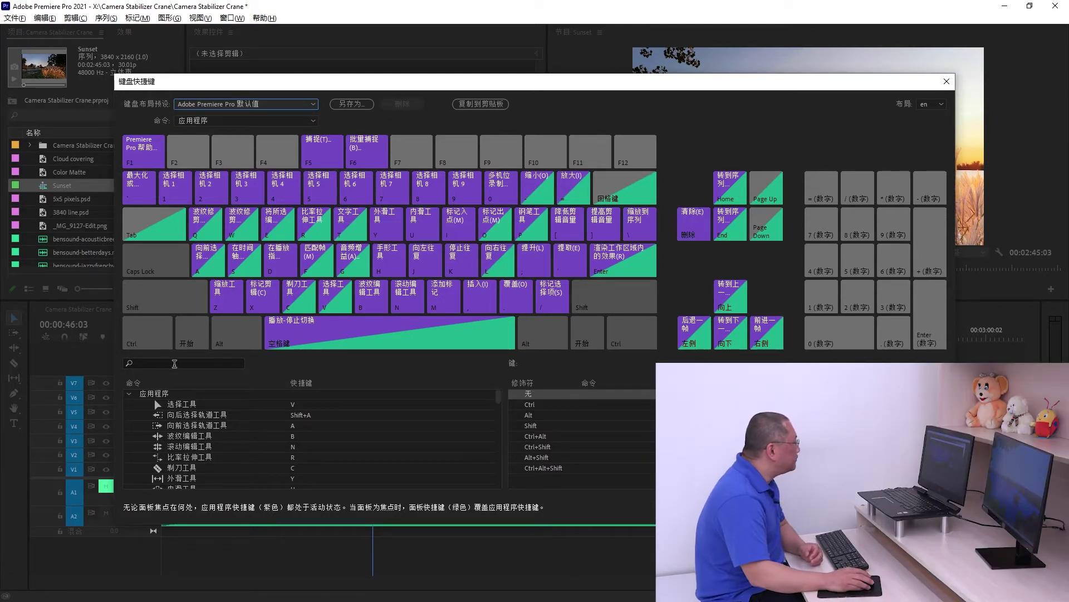
Search commands for '\' and replace 缩放到序列's \ shortcut with ` as its only key
click(175, 362)
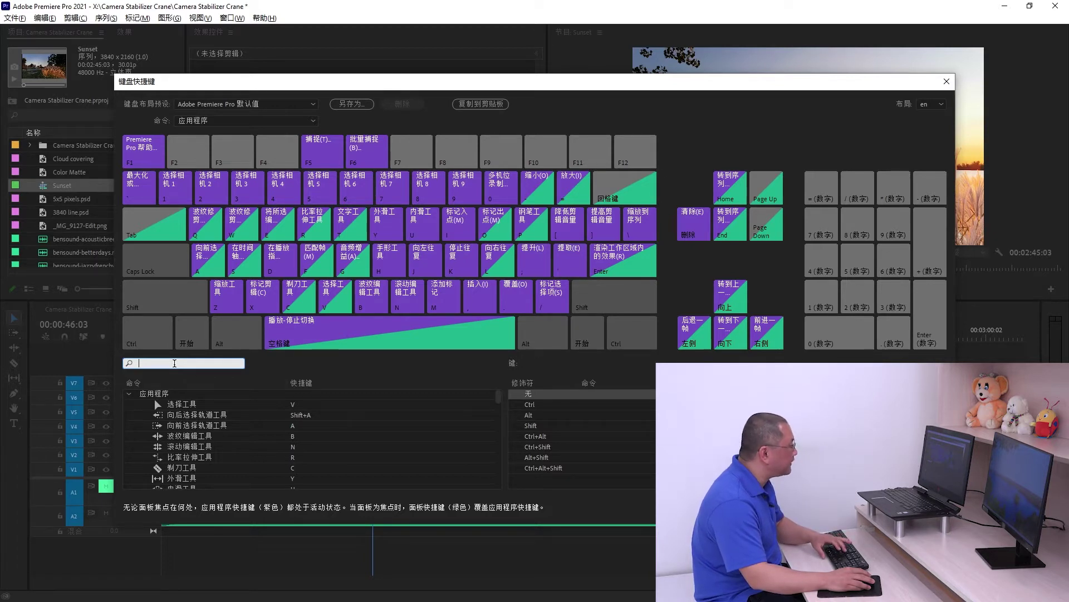
text(\)
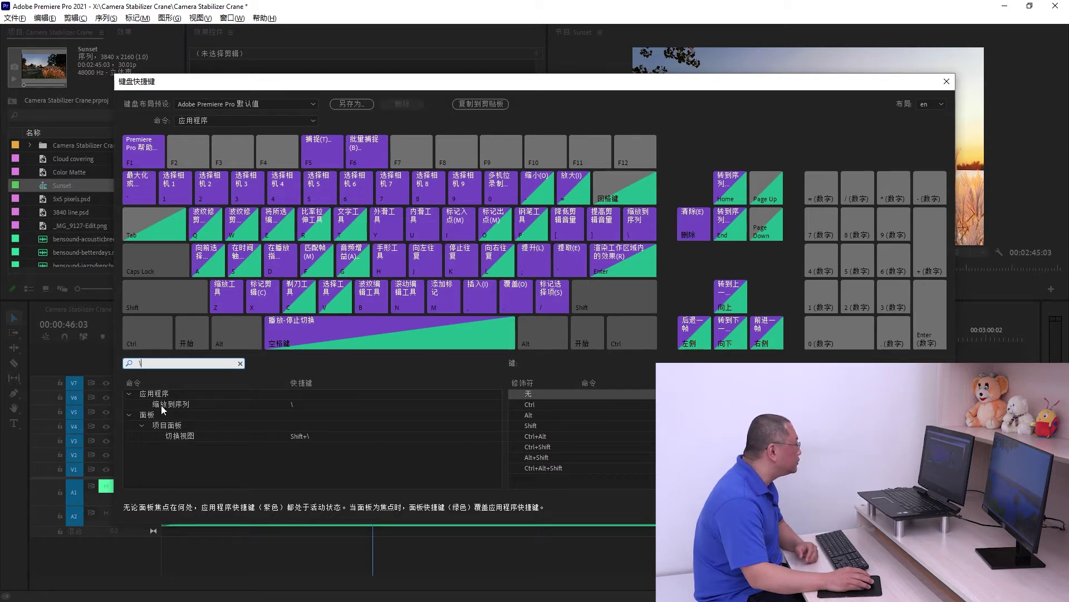
click(289, 404)
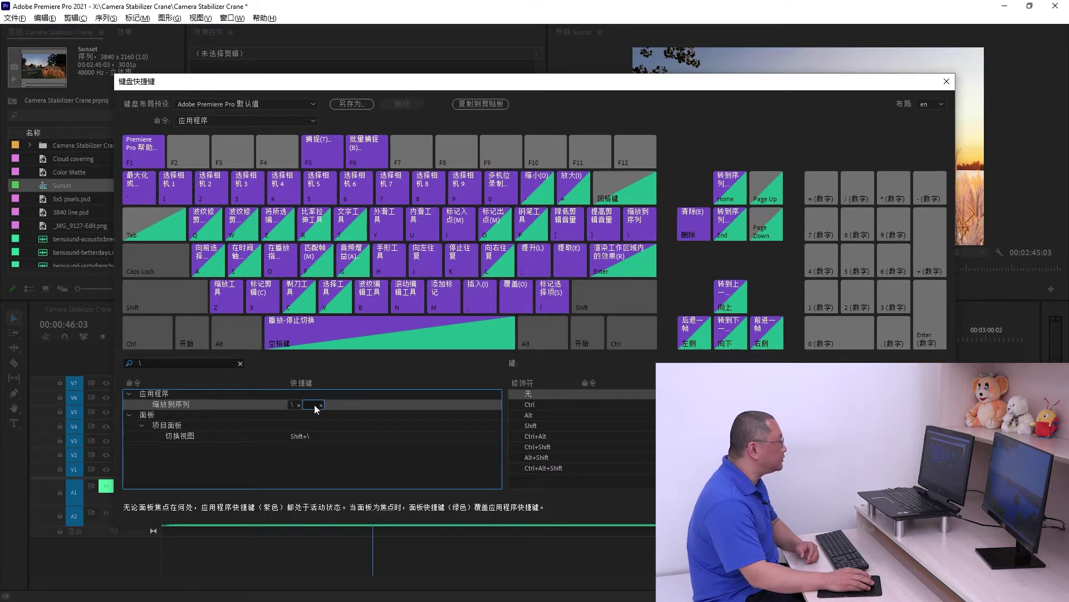
key(grave)
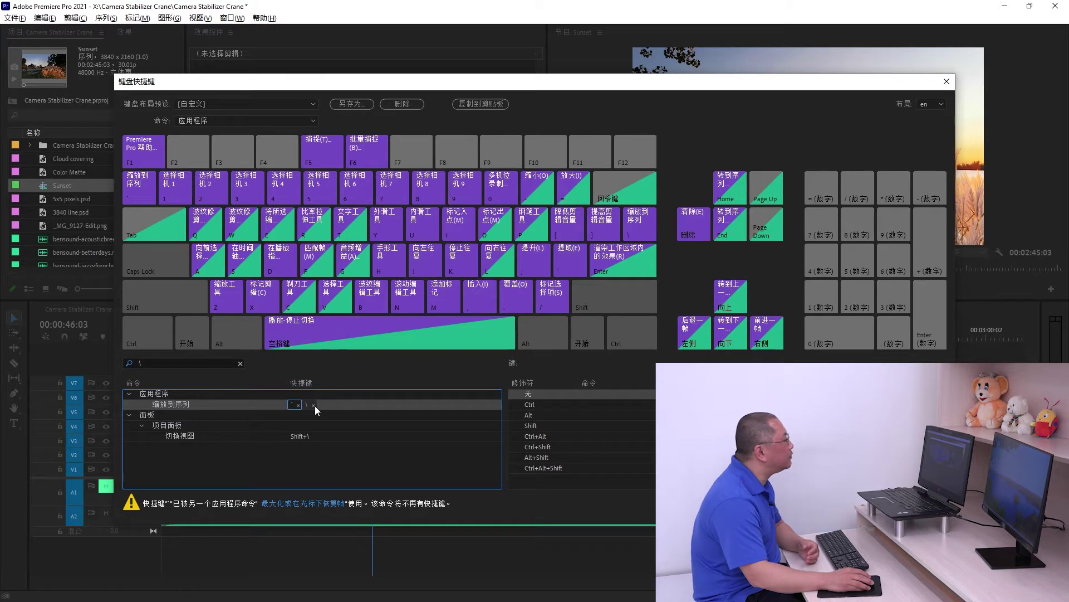
click(315, 405)
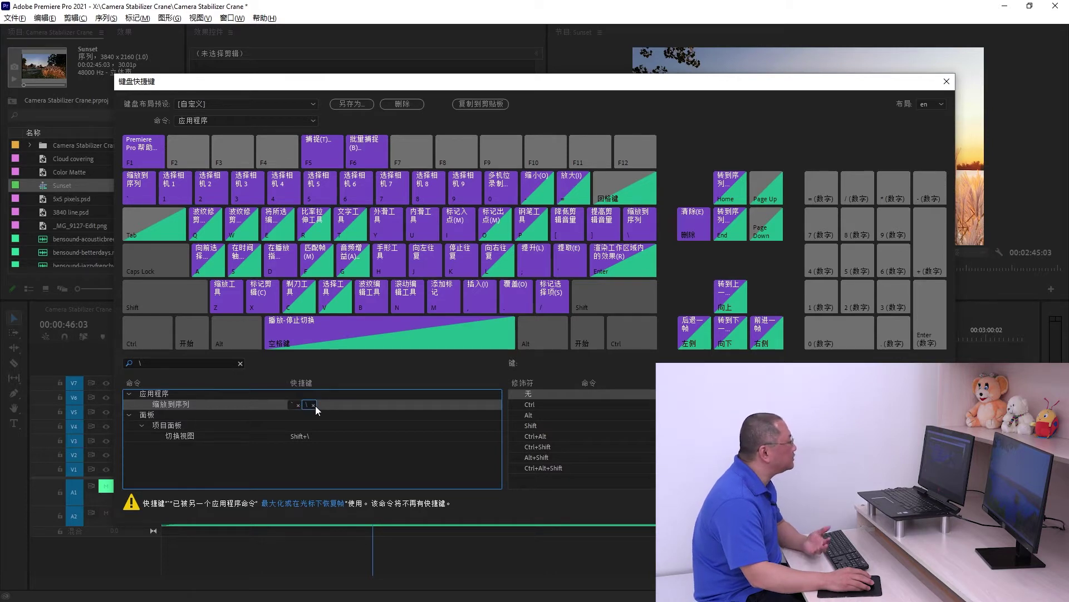
click(313, 406)
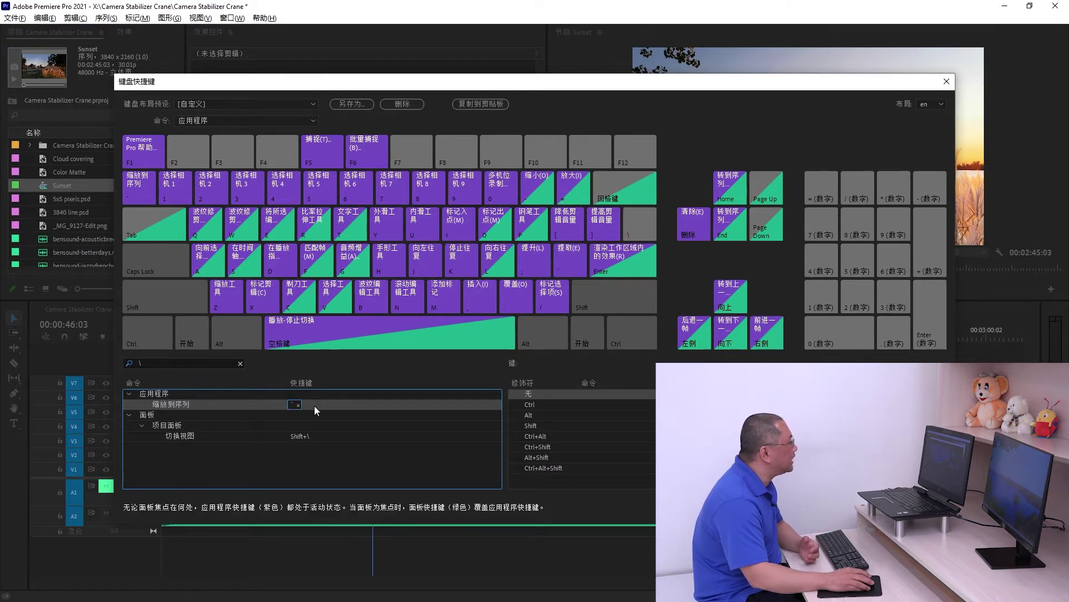
click(153, 361)
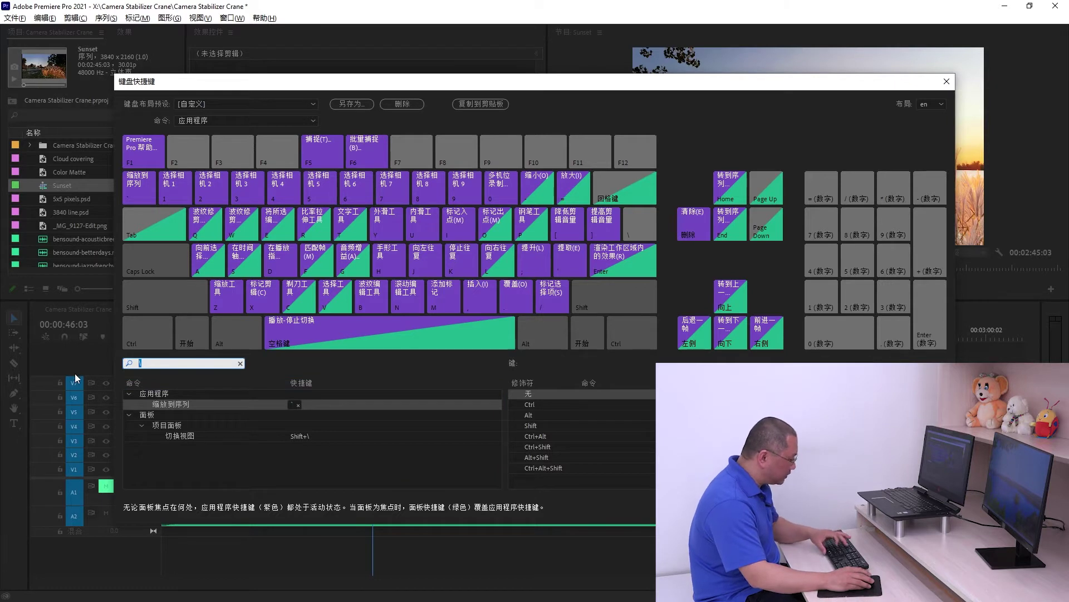
Find the '-' shortcut and rebind Zoom Out to key 1, removing minus
text(-)
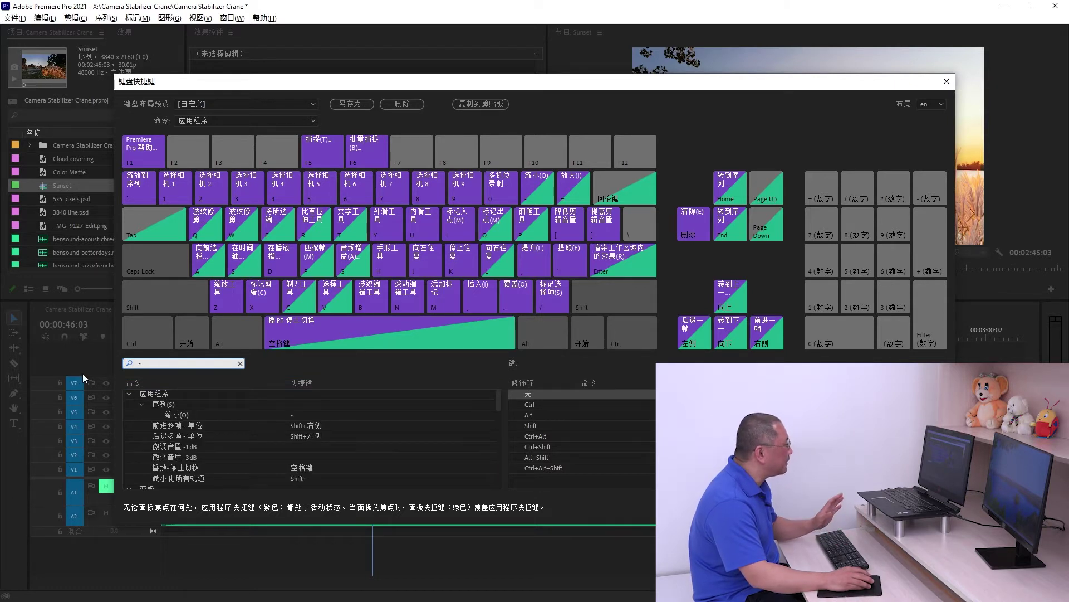
click(308, 415)
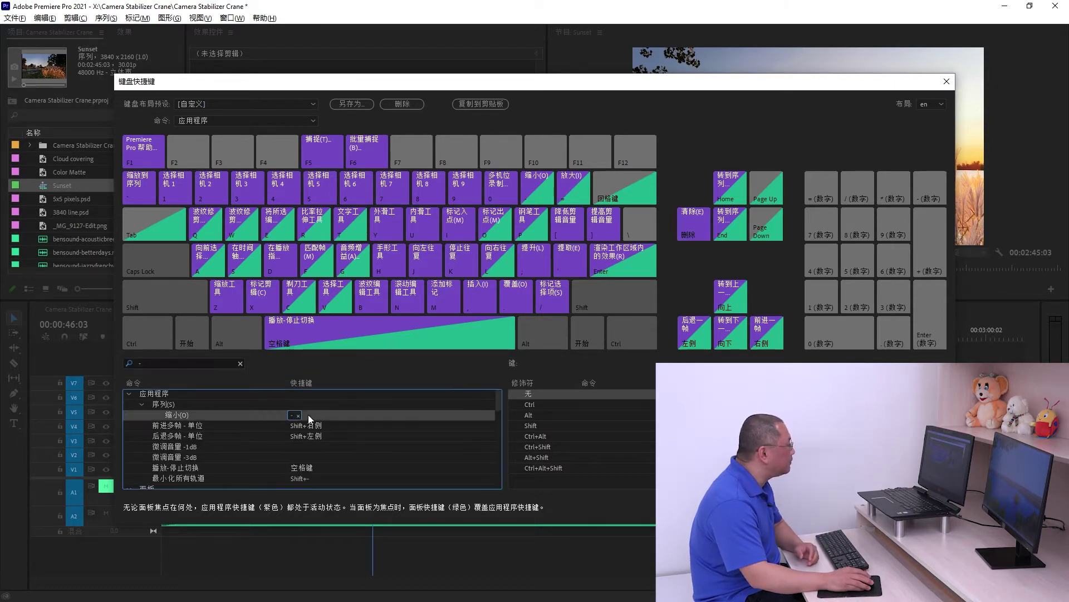
key(1)
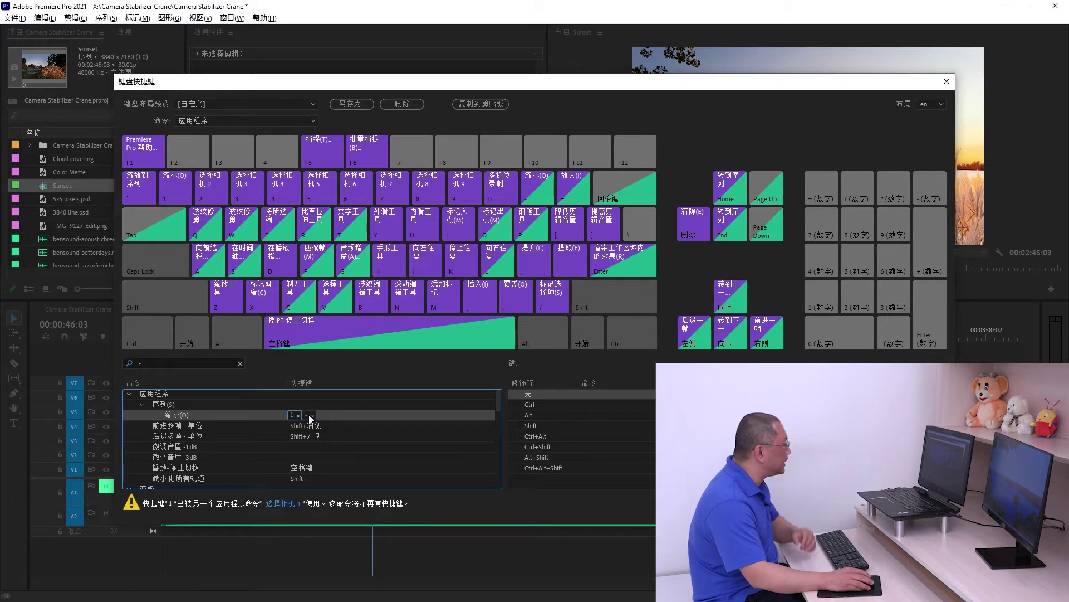
click(312, 415)
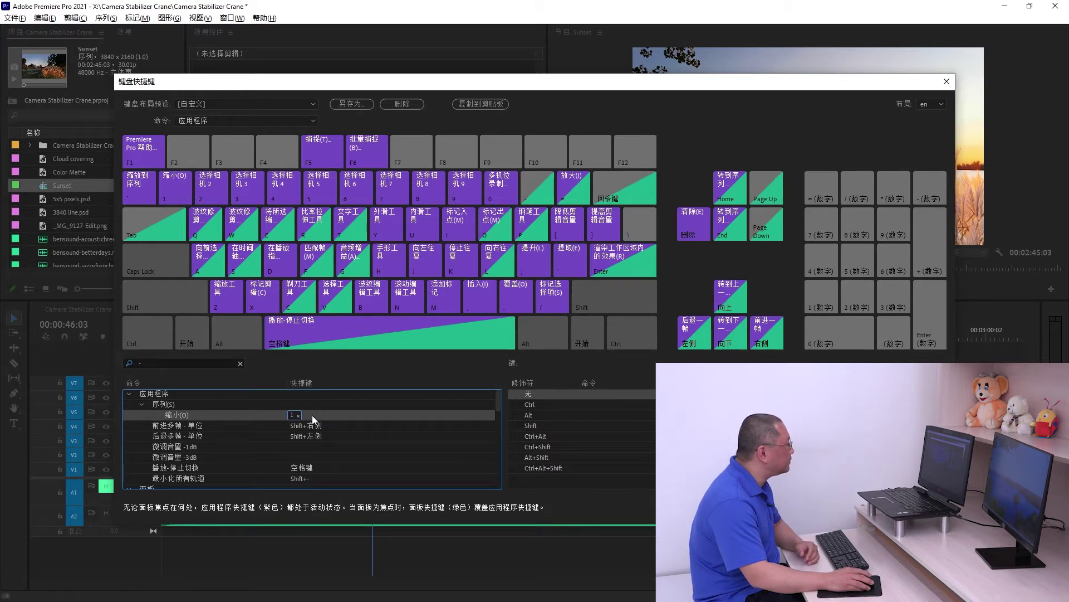
Find the '=' shortcut, rebind Zoom In to key 2 removing equals, and clear the search
click(153, 363)
text(=)
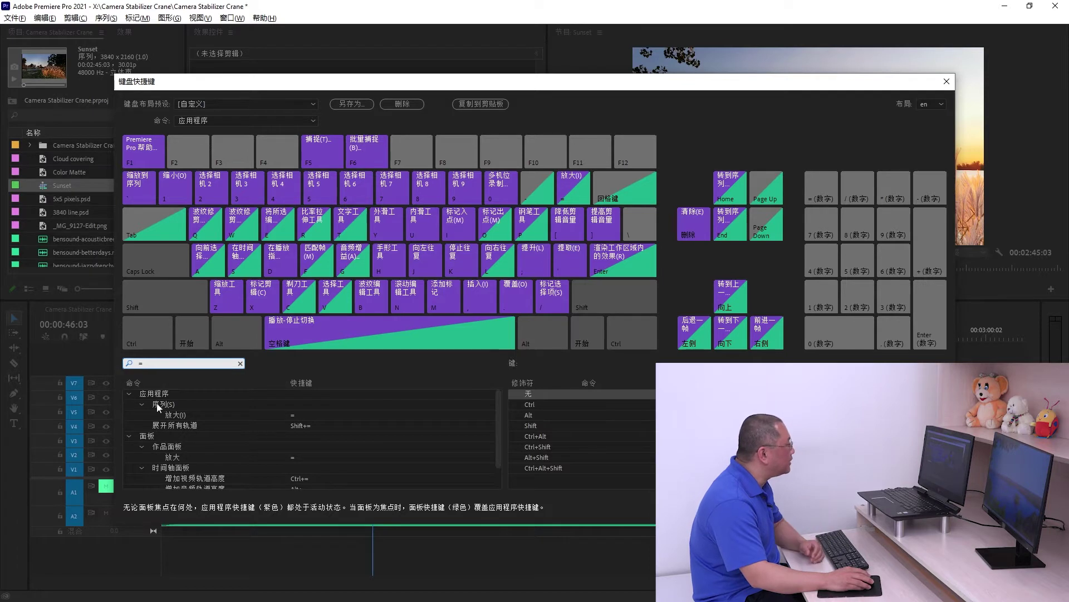
click(308, 414)
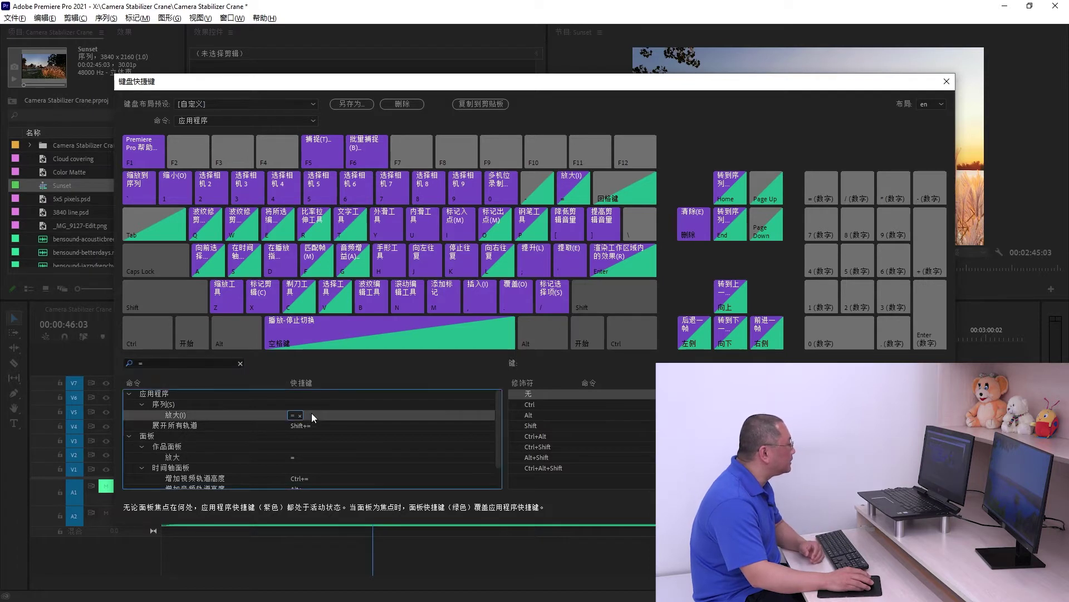
key(2)
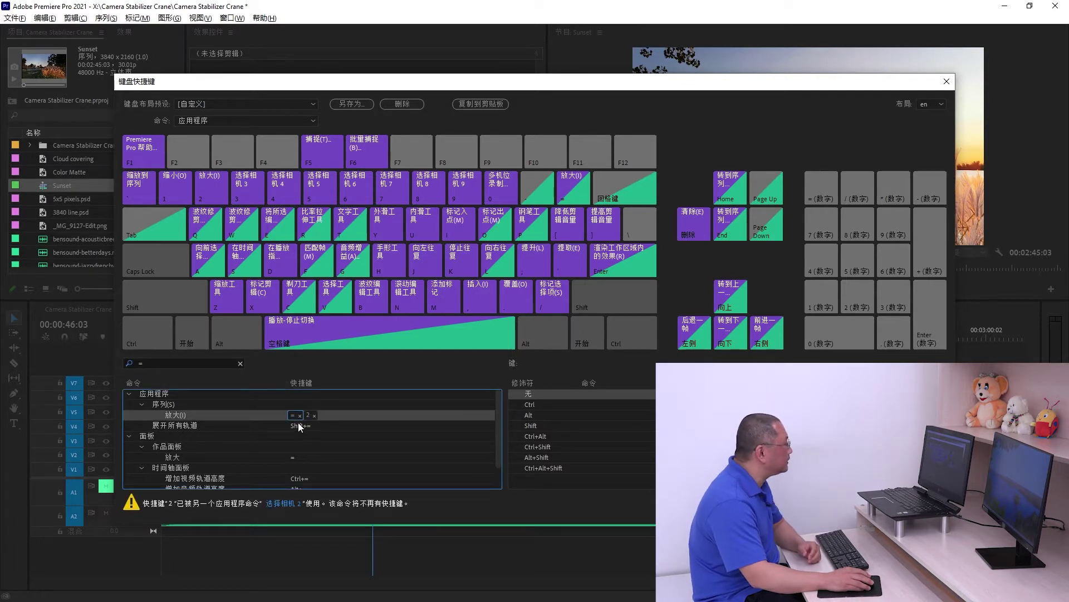
click(300, 416)
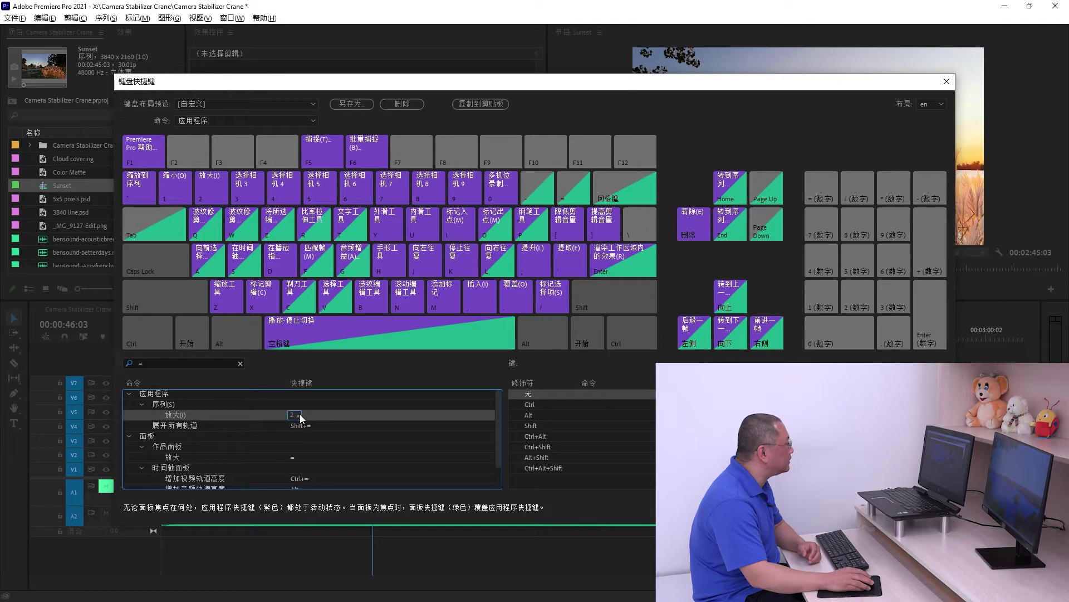
click(160, 362)
key(BackSpace)
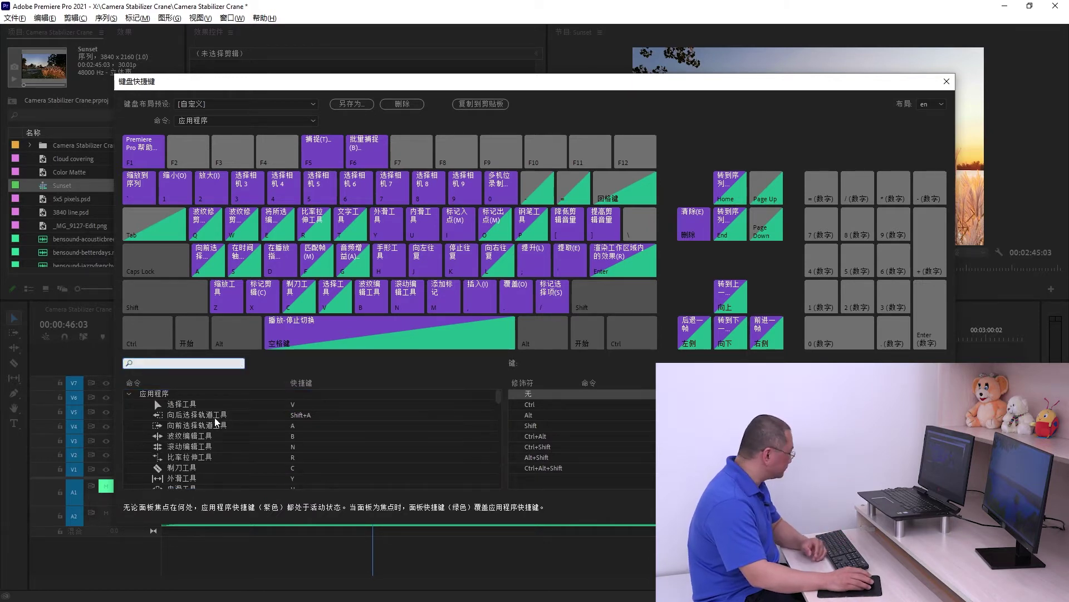
Under Sequence, give Add Edit to All Tracks key 3 and delete its Ctrl+Shift+K shortcut
scroll(208, 440, down, 5)
scroll(208, 440, down, 2)
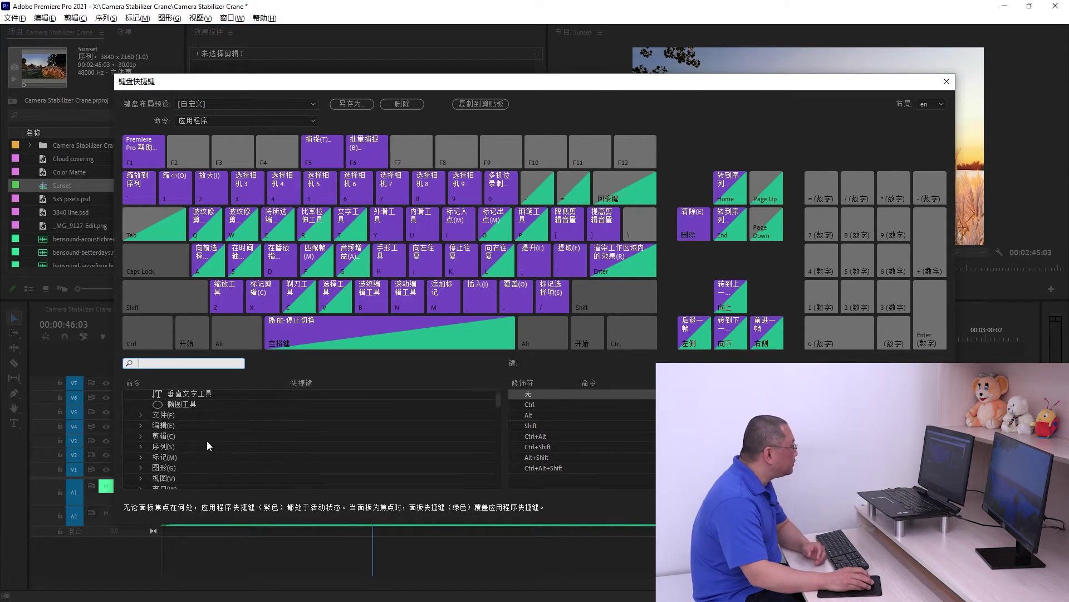
click(140, 446)
scroll(207, 446, down, 3)
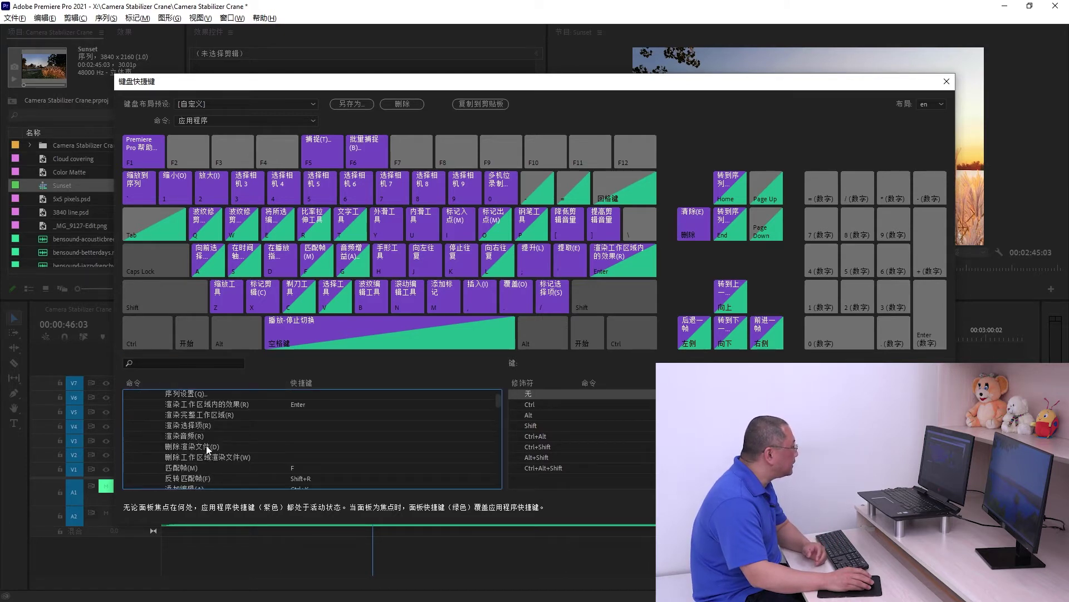
scroll(207, 448, down, 1)
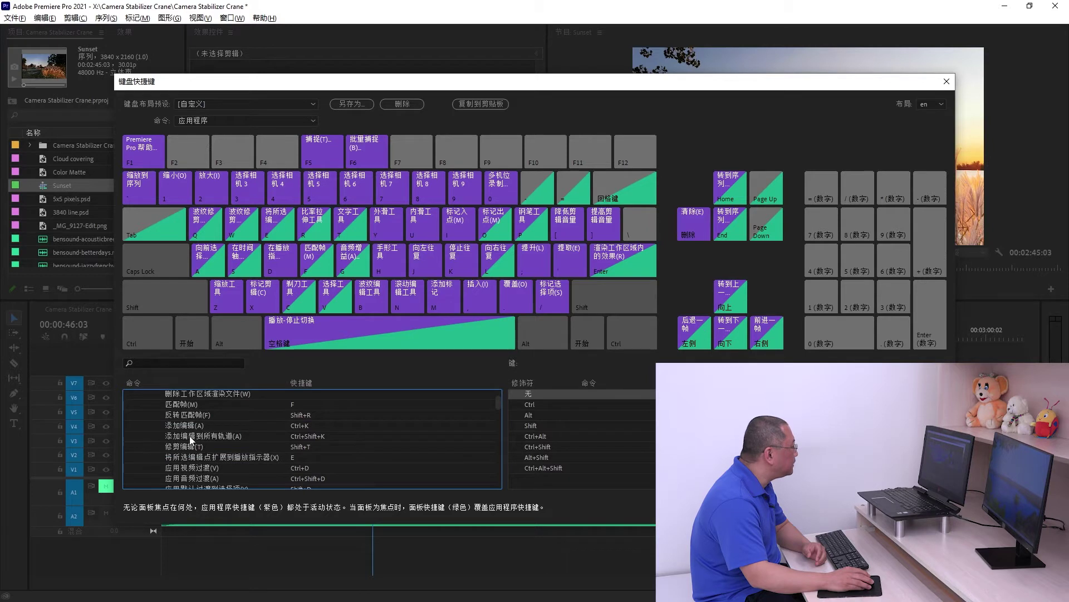
click(306, 435)
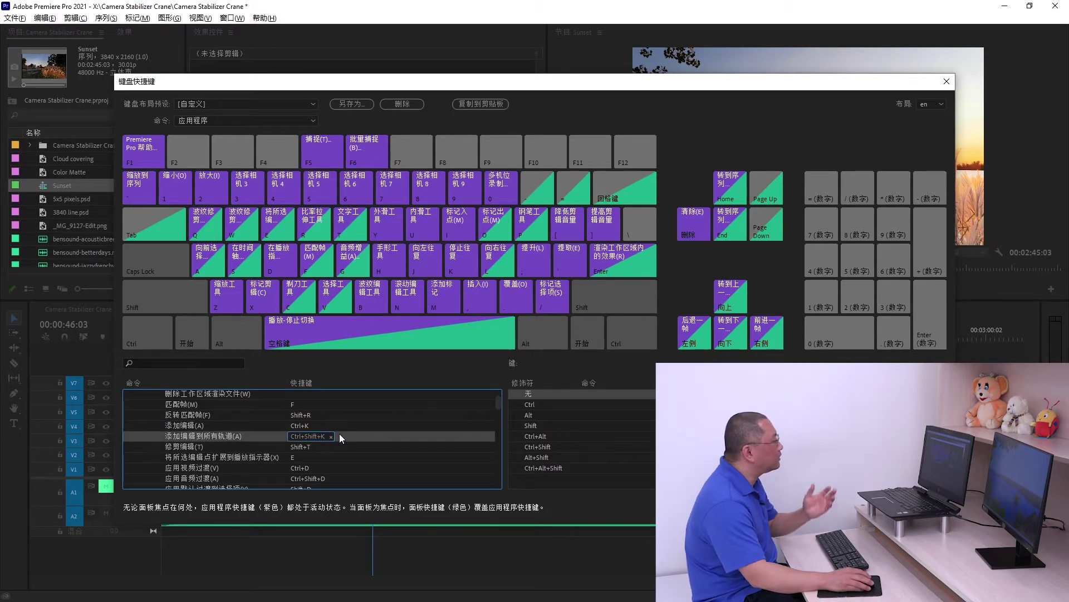
click(343, 435)
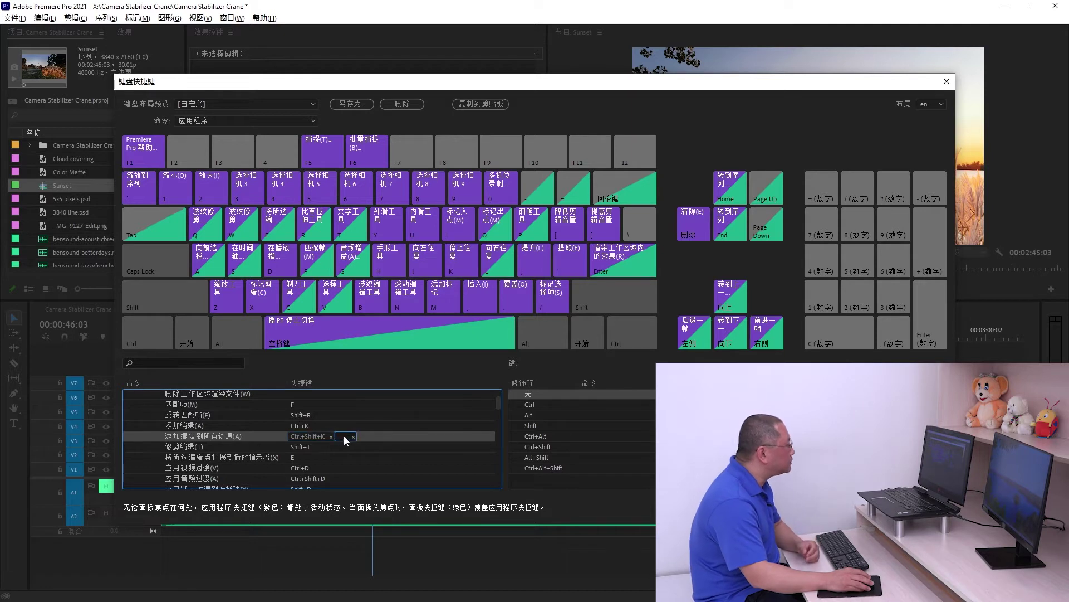
key(3)
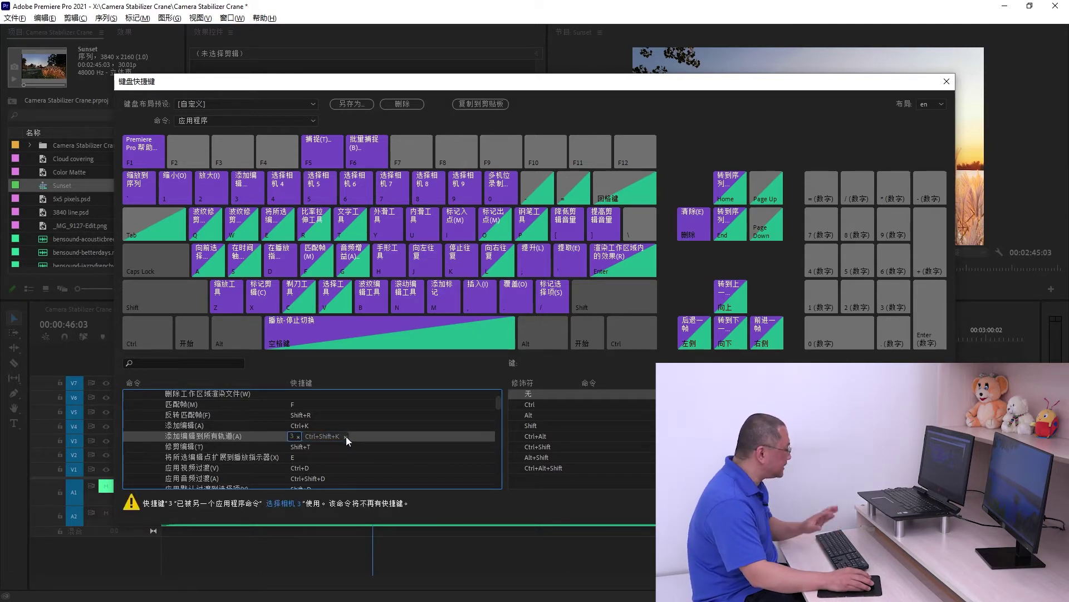
click(346, 436)
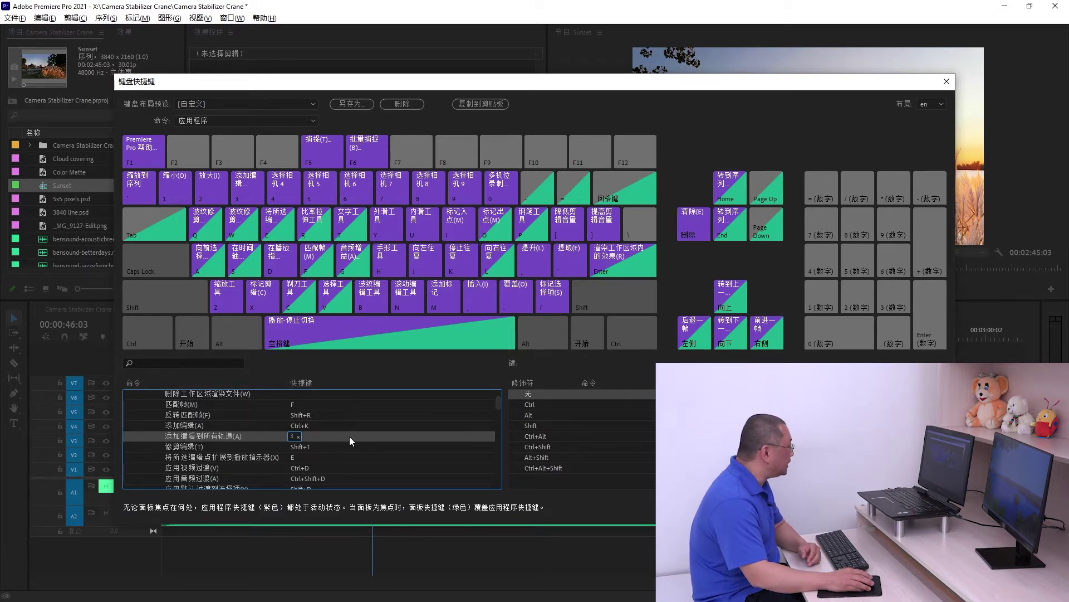
Bind W to Apply Video Transition, removing its old Ctrl+D shortcut
scroll(347, 435, down, 2)
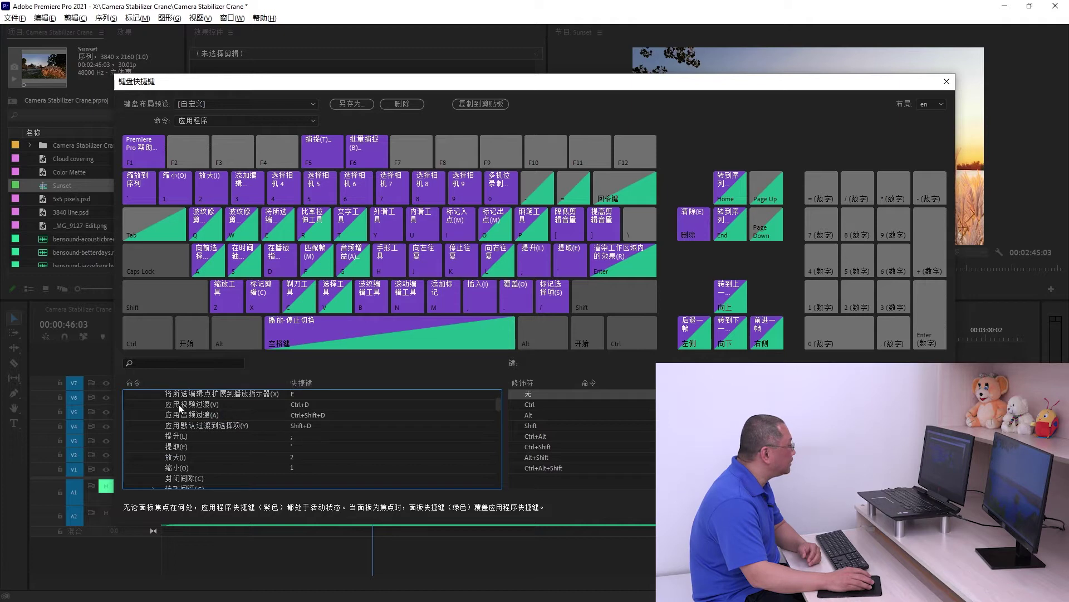
click(200, 405)
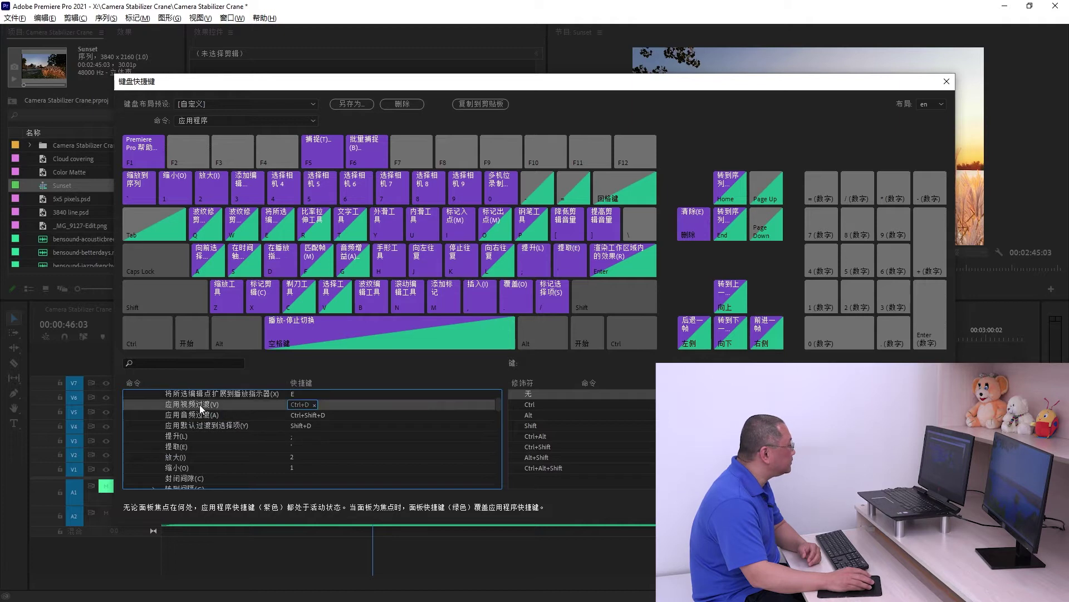
click(331, 404)
key(w)
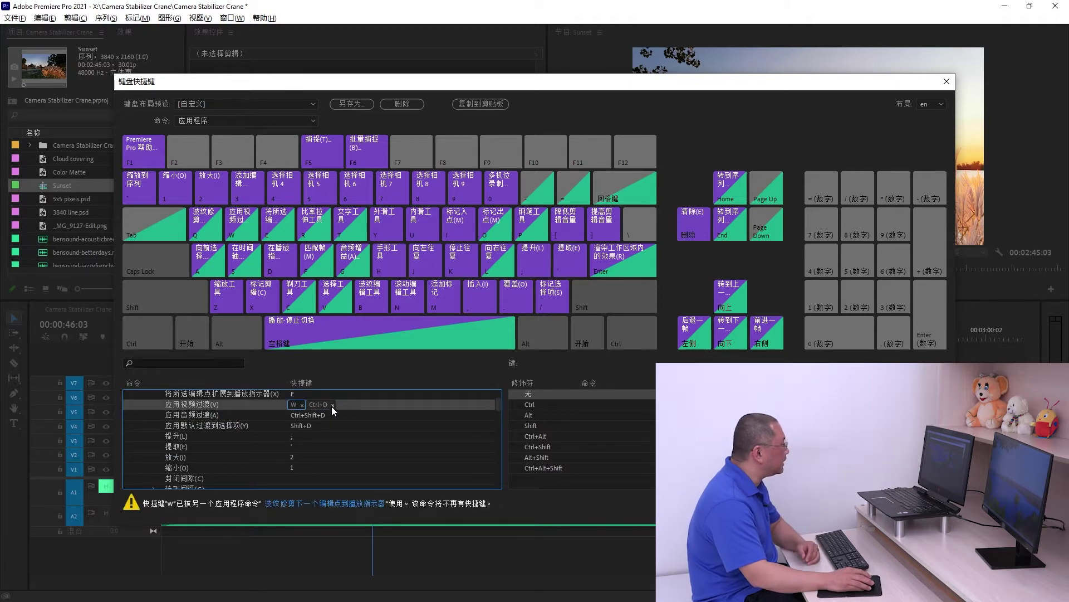
click(333, 404)
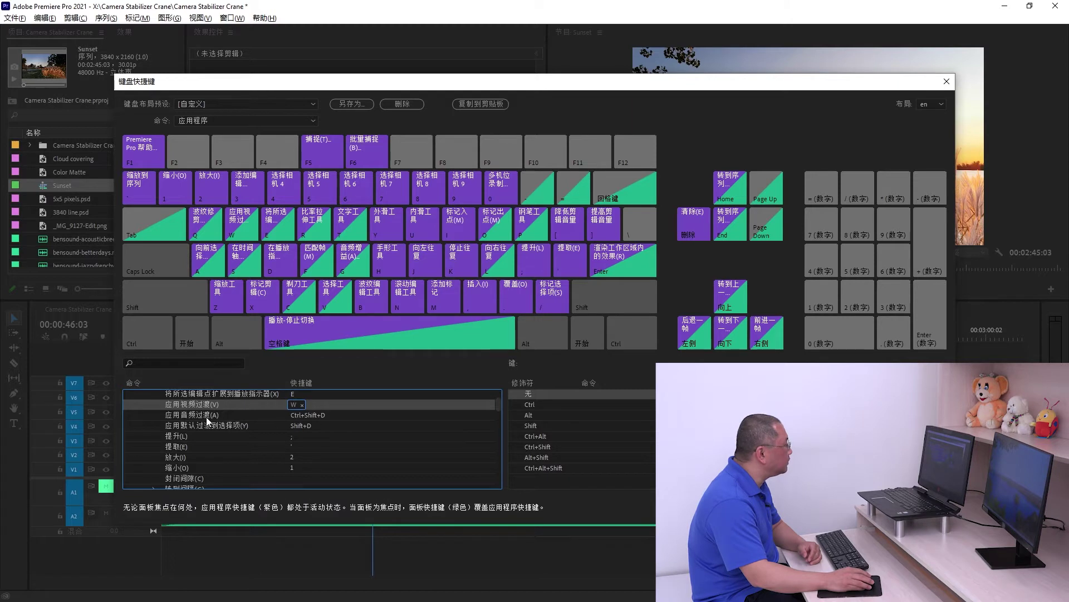
Bind Q to Apply Audio Transition, removing its old Ctrl+Shift+D shortcut
click(206, 417)
click(343, 413)
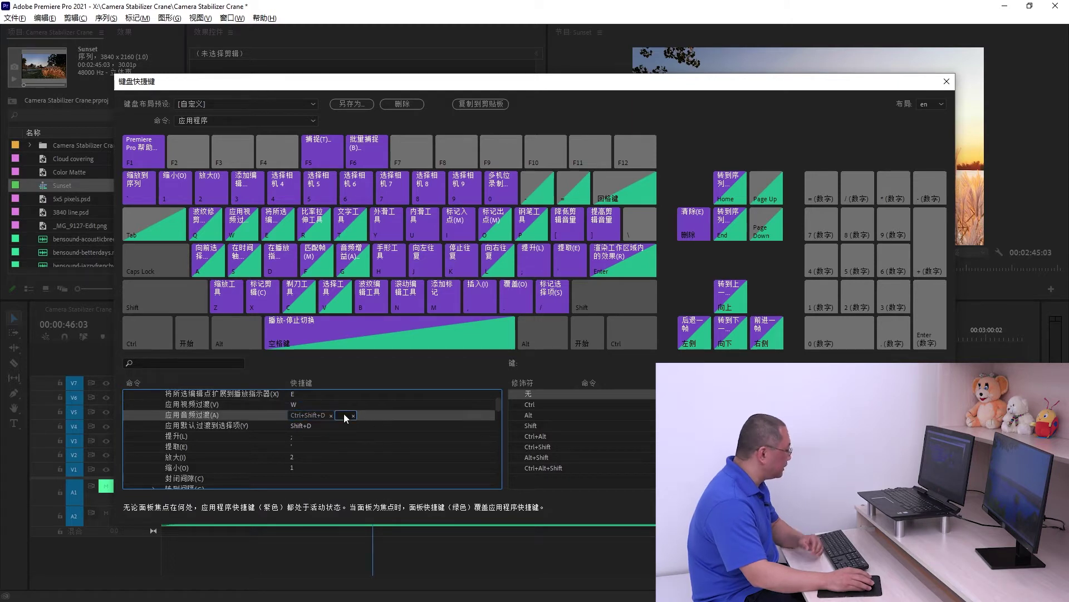
key(q)
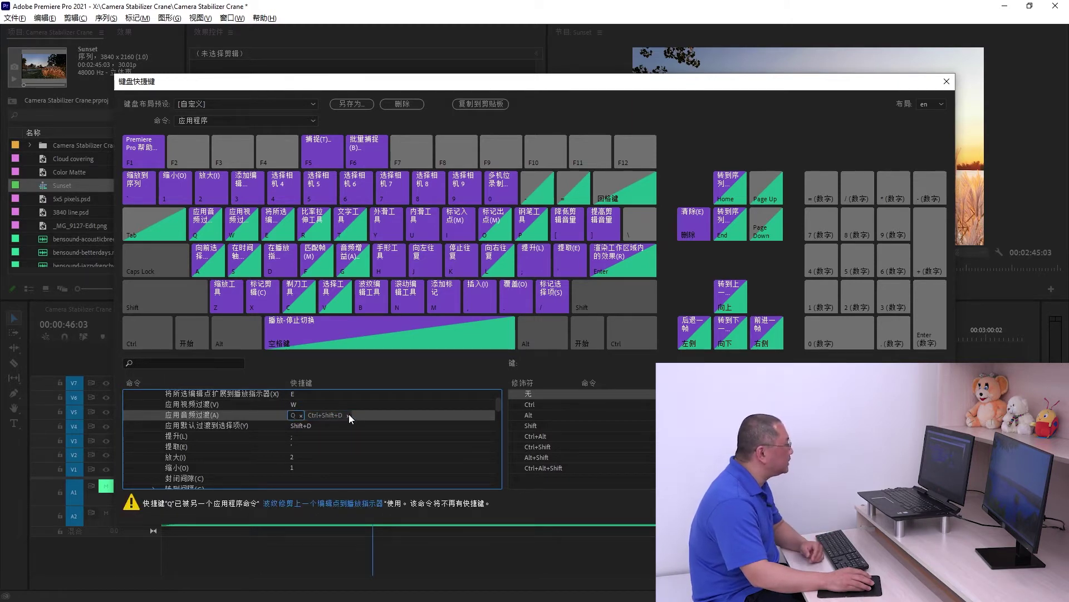
click(348, 416)
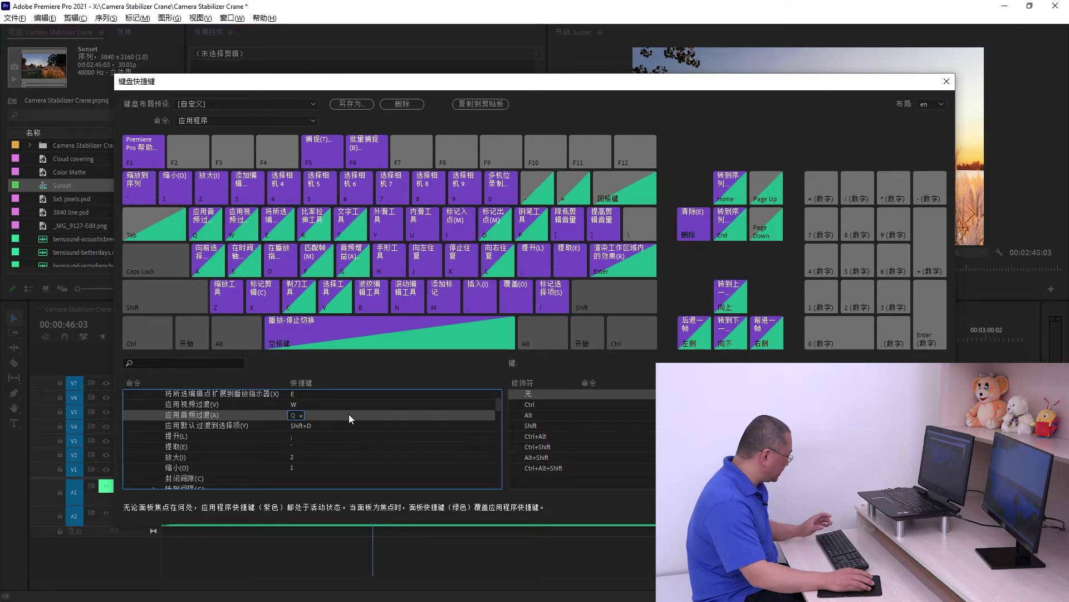
Search the shortcut list for 'j'
scroll(345, 423, down, 4)
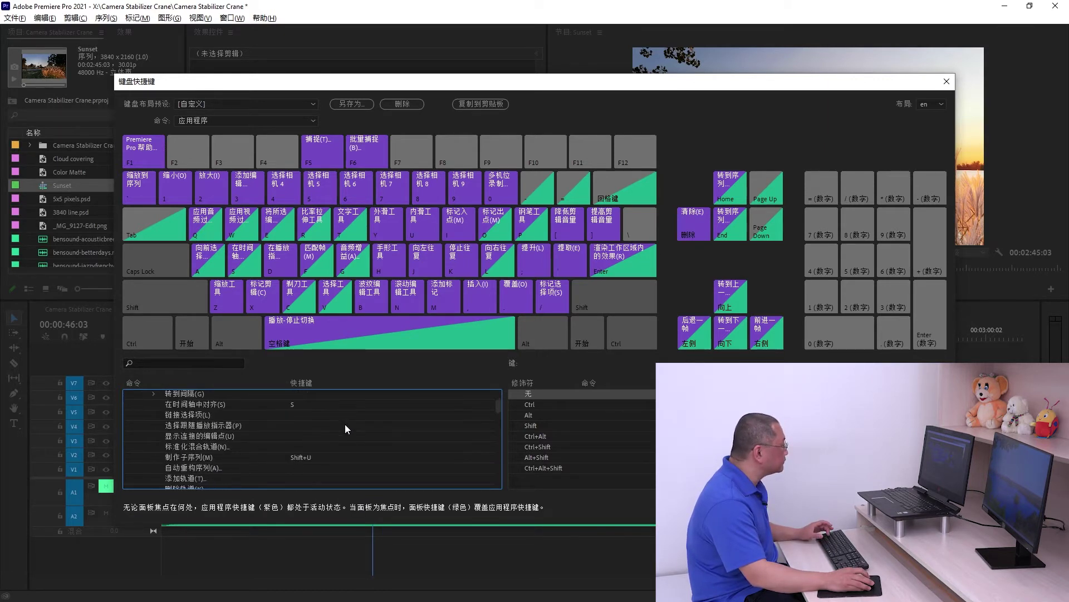
click(162, 364)
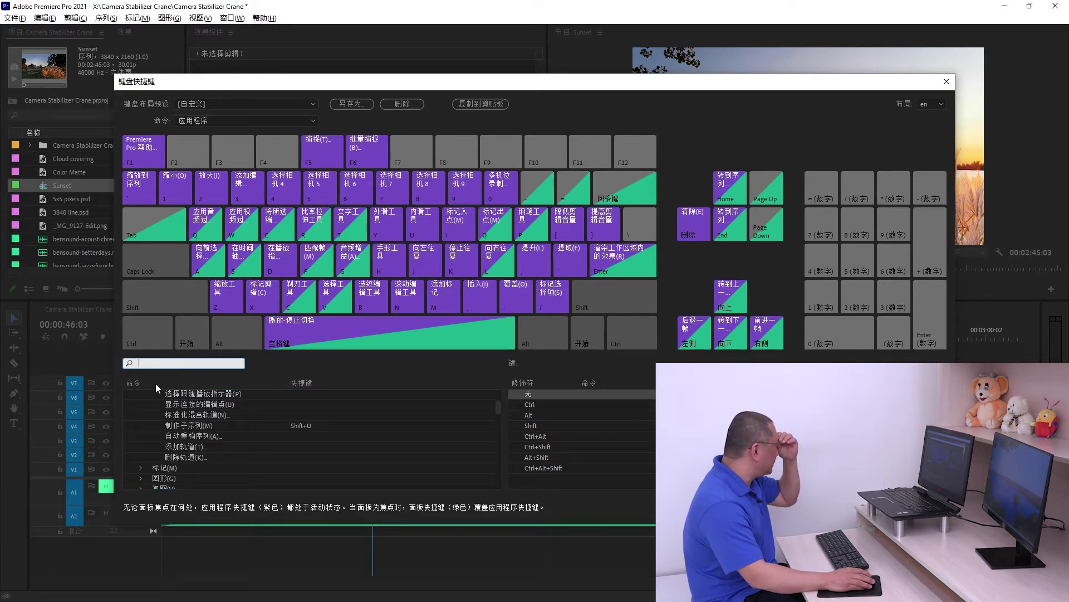
text(j)
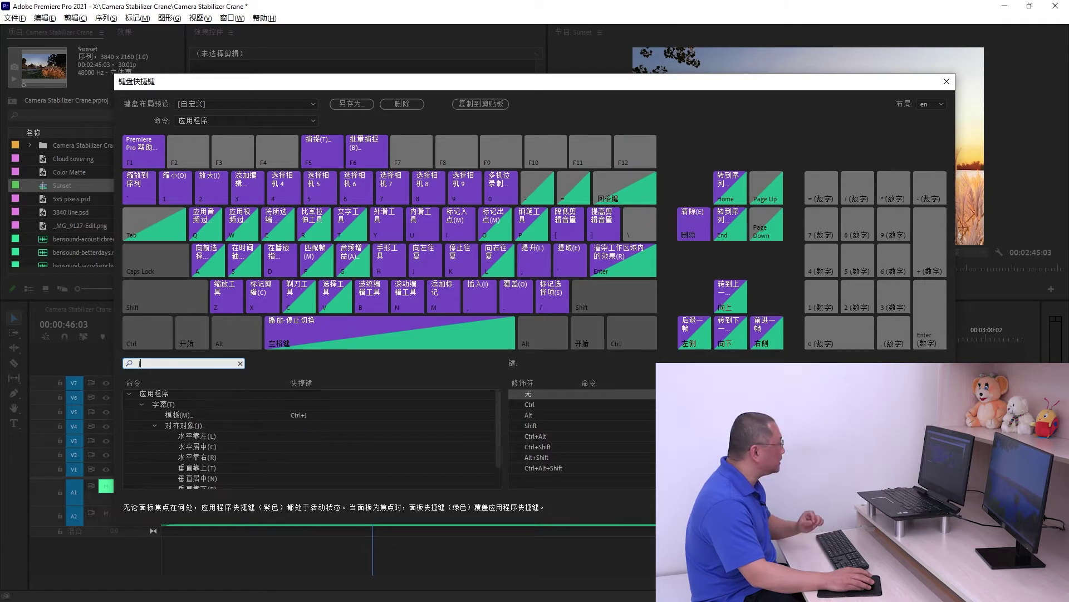
scroll(312, 430, down, 1)
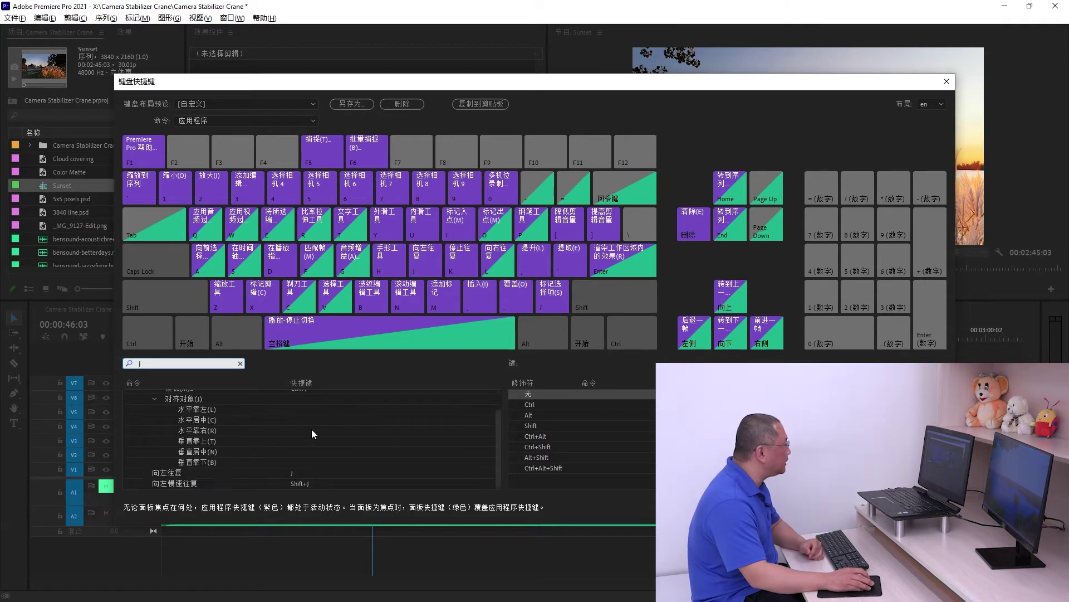
Make A the shortcut for Shuttle Left, removing the old J shortcut
click(308, 472)
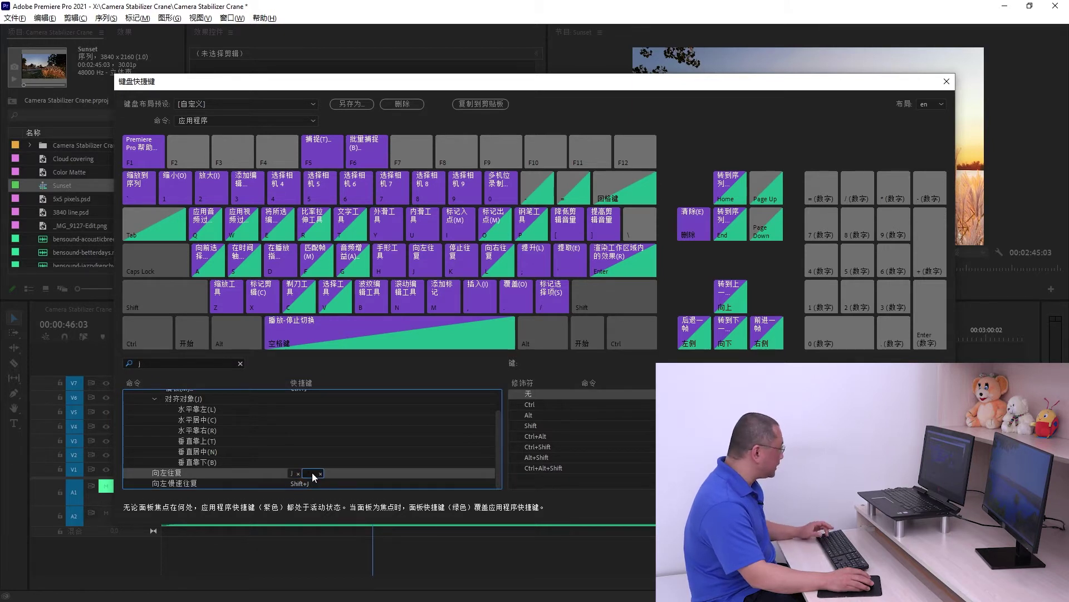
key(a)
click(299, 473)
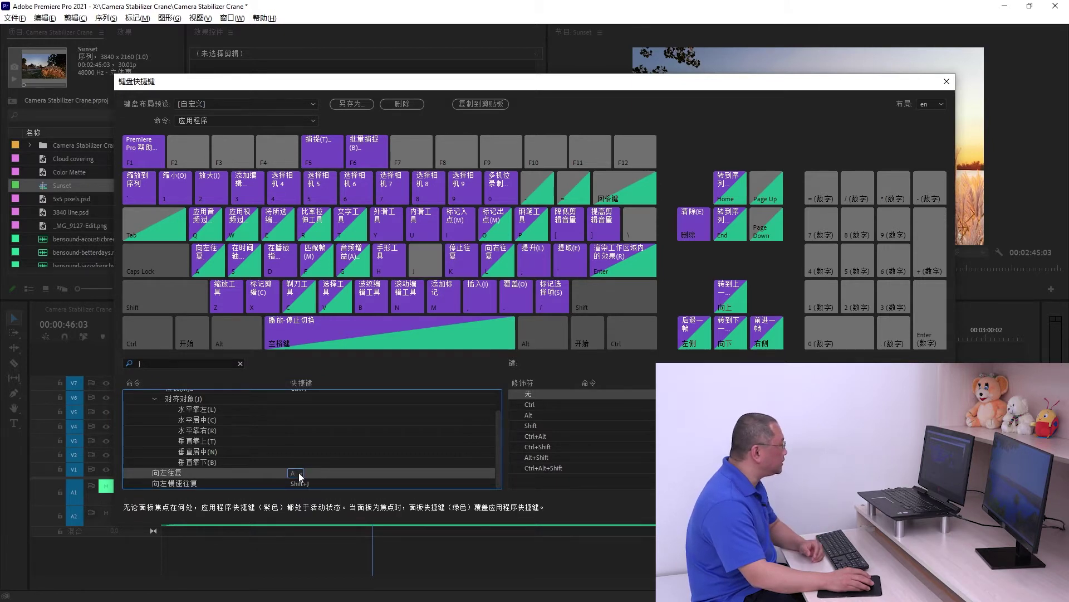
Clear the command search and bind S to 向右往复 (Shuttle Right), removing L
click(157, 363)
key(BackSpace)
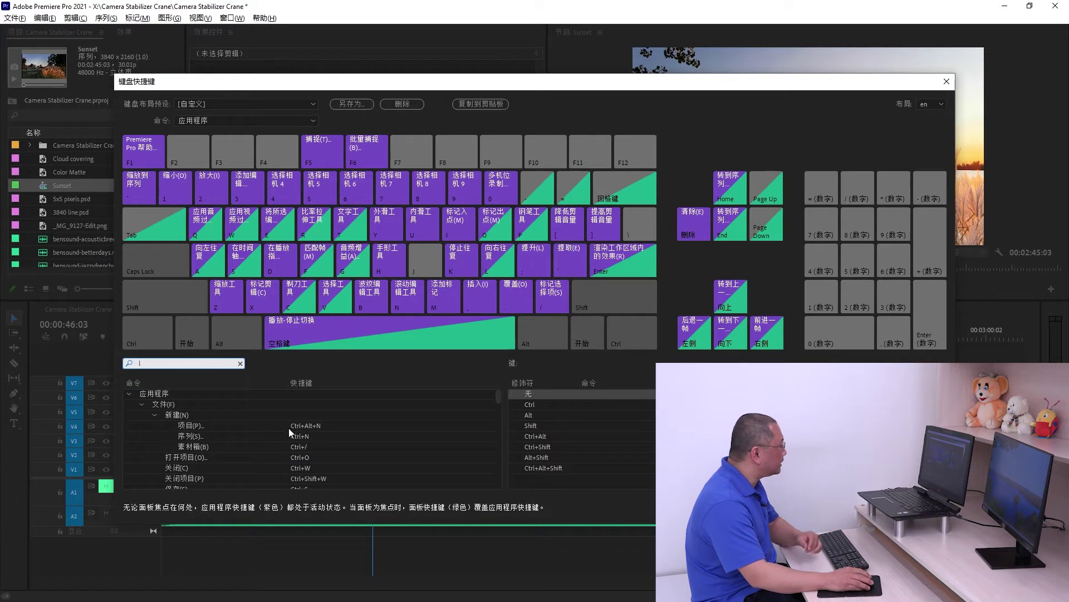
scroll(288, 428, down, 5)
scroll(345, 449, down, 5)
scroll(327, 450, down, 5)
scroll(324, 452, down, 5)
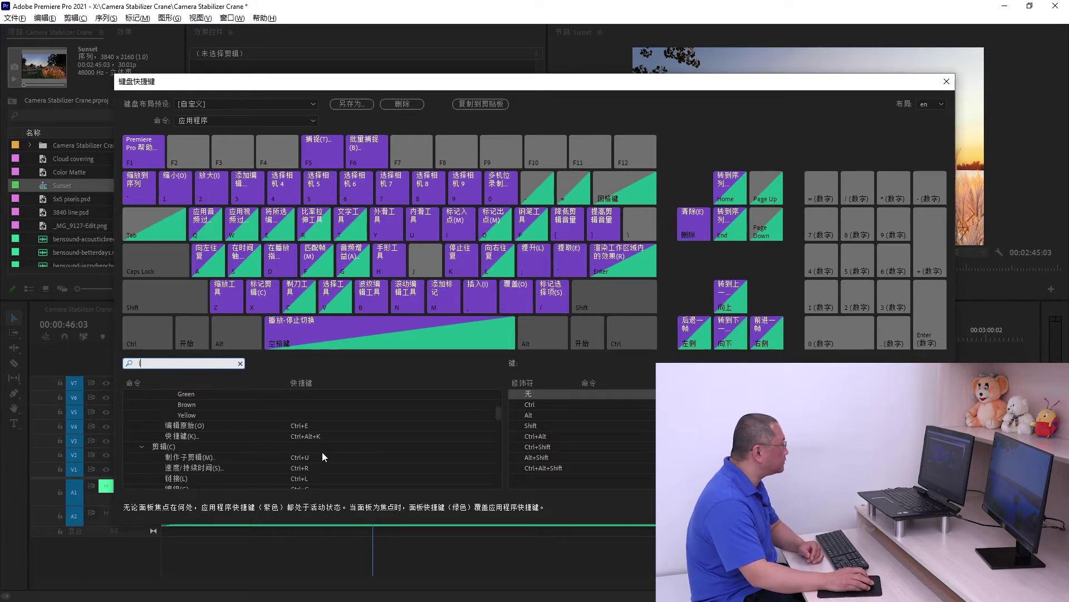
scroll(322, 453, down, 5)
scroll(322, 452, down, 5)
scroll(322, 452, down, 5)
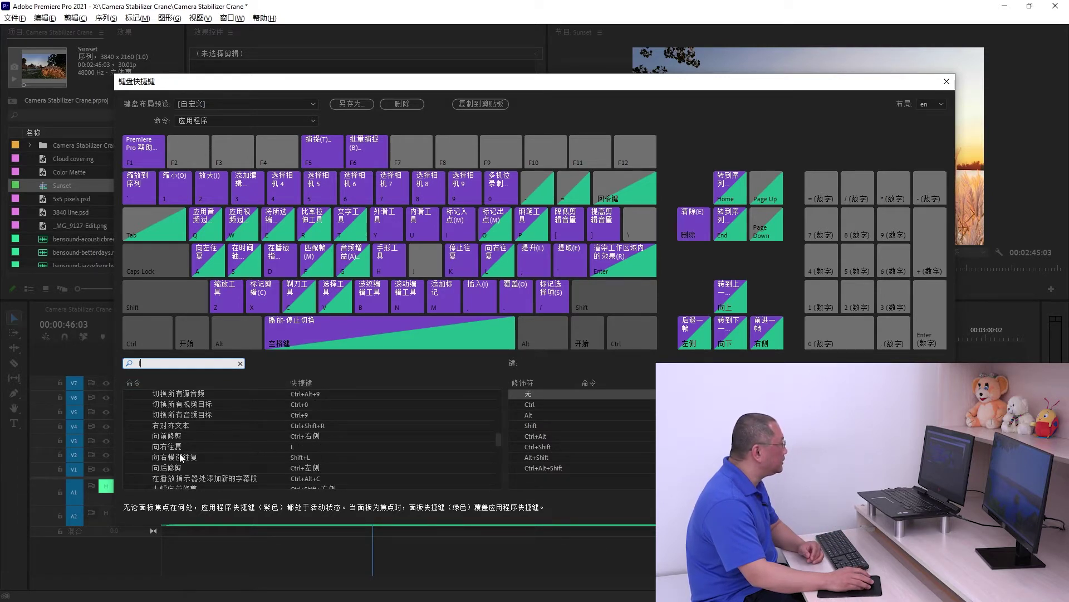
click(311, 446)
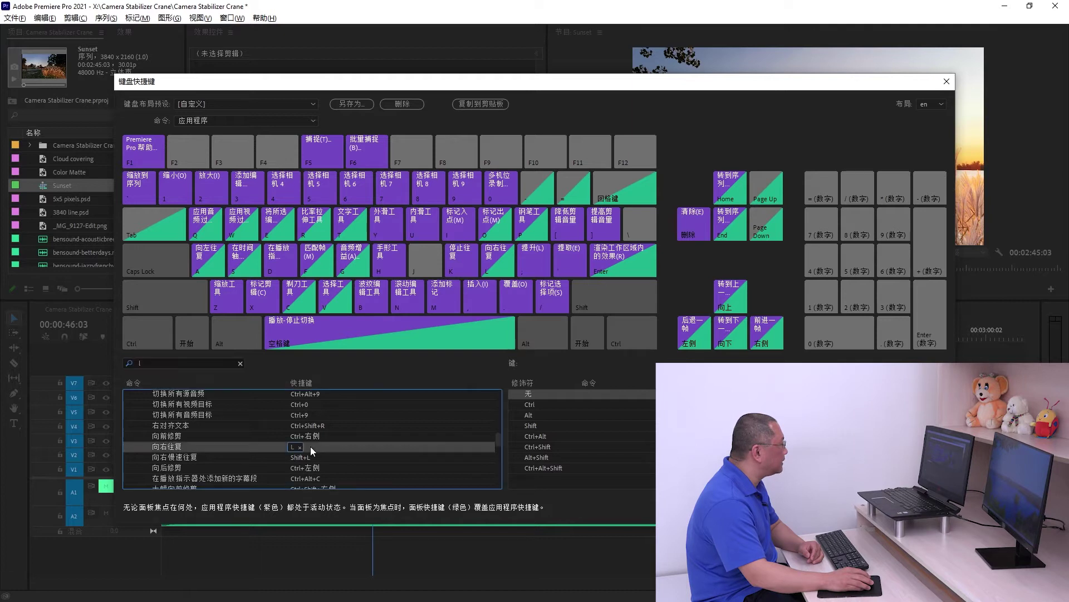
key(s)
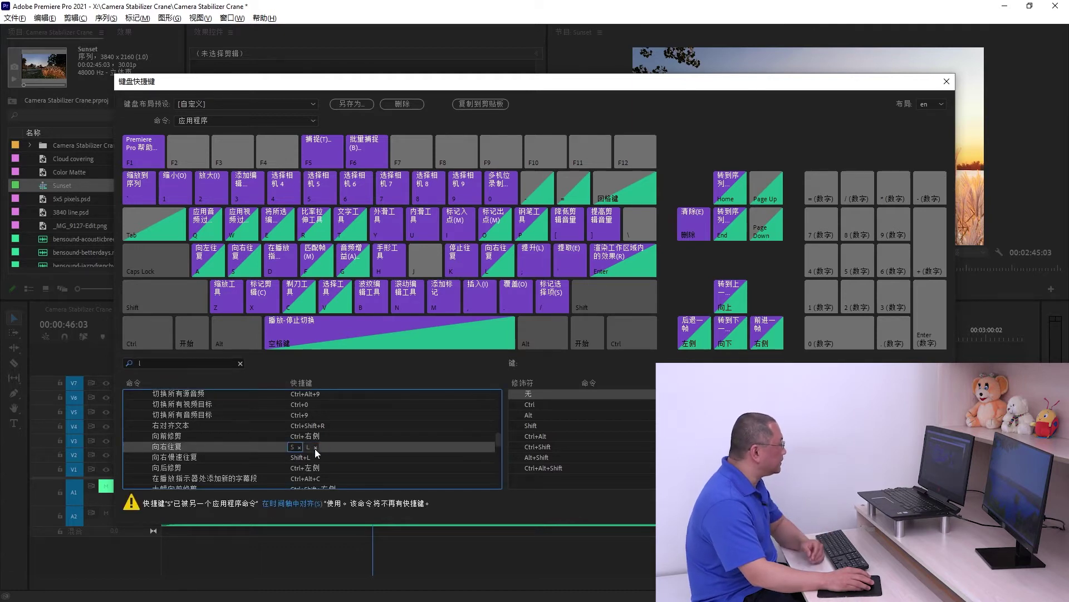
click(315, 447)
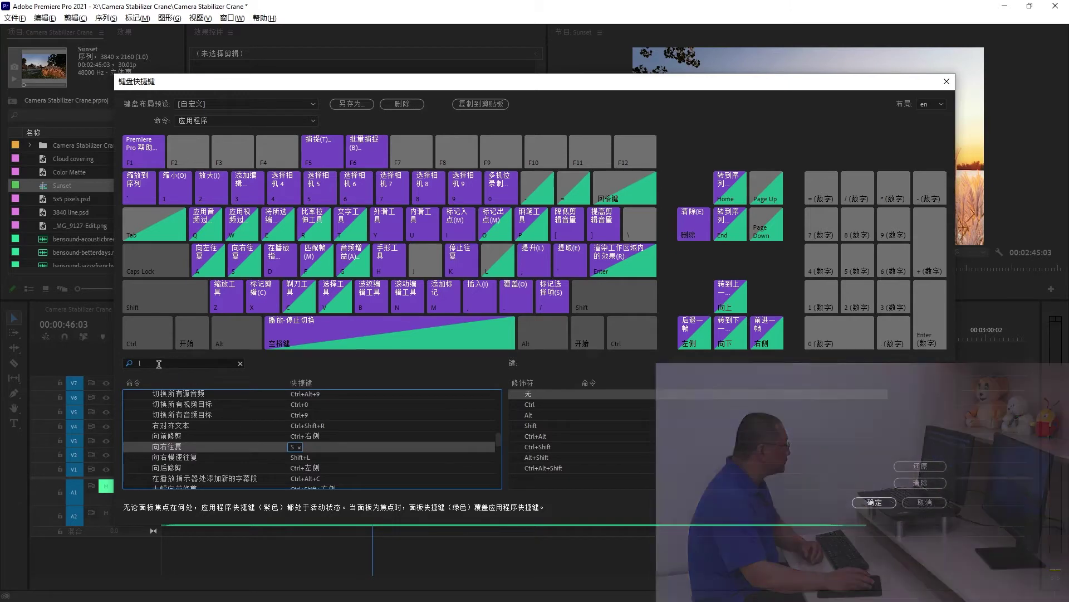
Search 播放邻近 and rebind 播放邻近区域 (Play Around) to D alone, dropping Shift+K
click(139, 364)
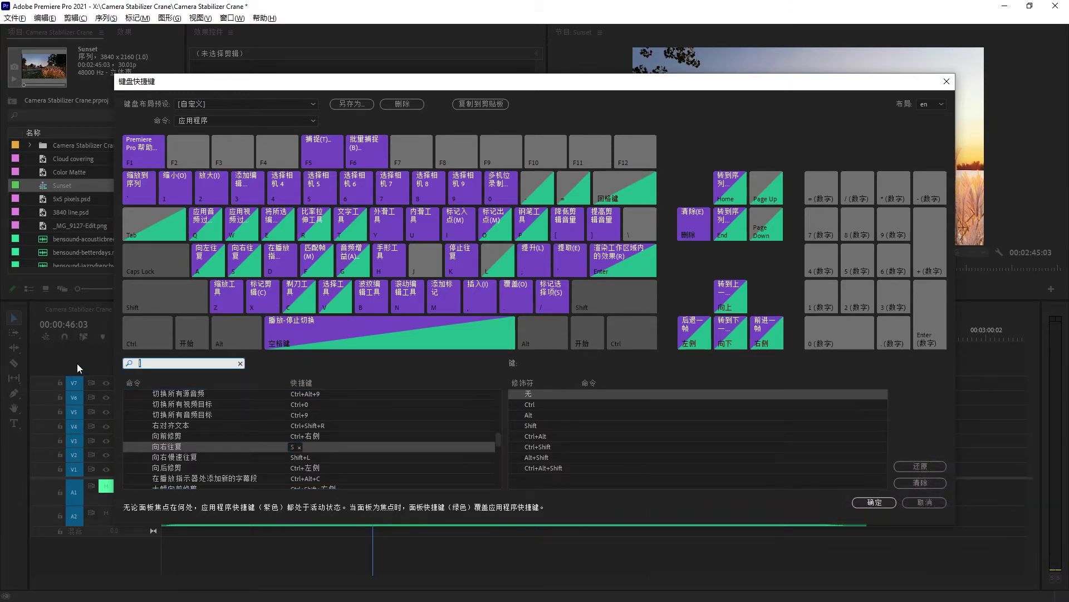
text(播放)
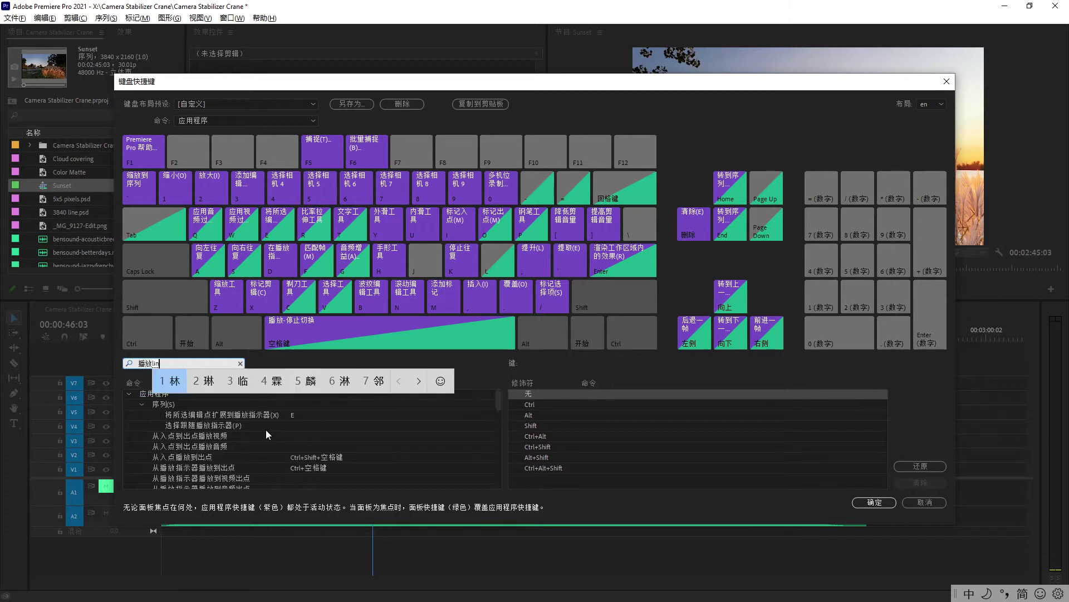
text(邻近)
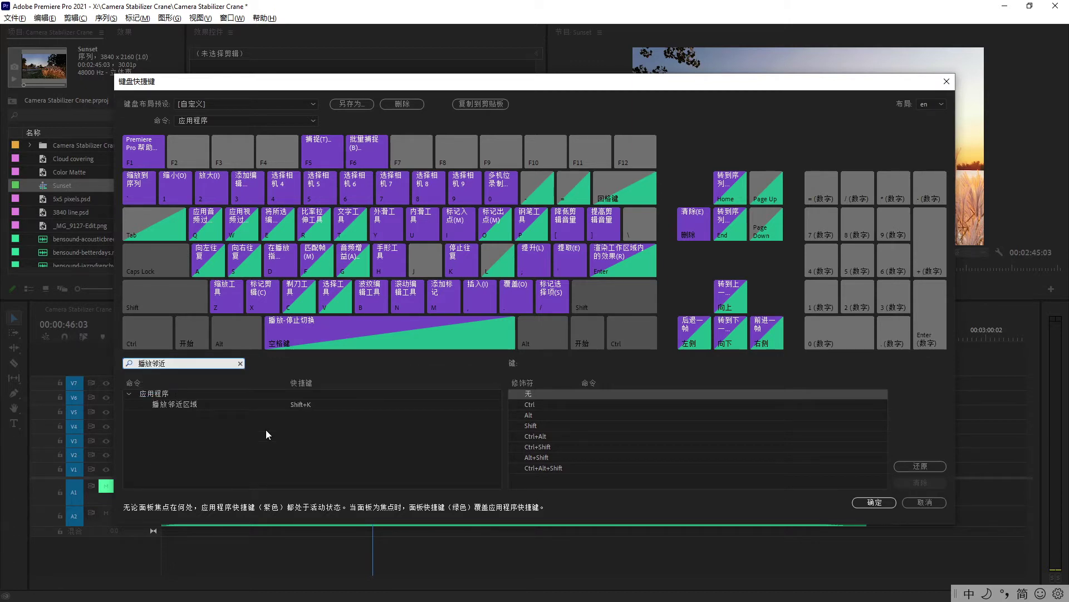
click(324, 403)
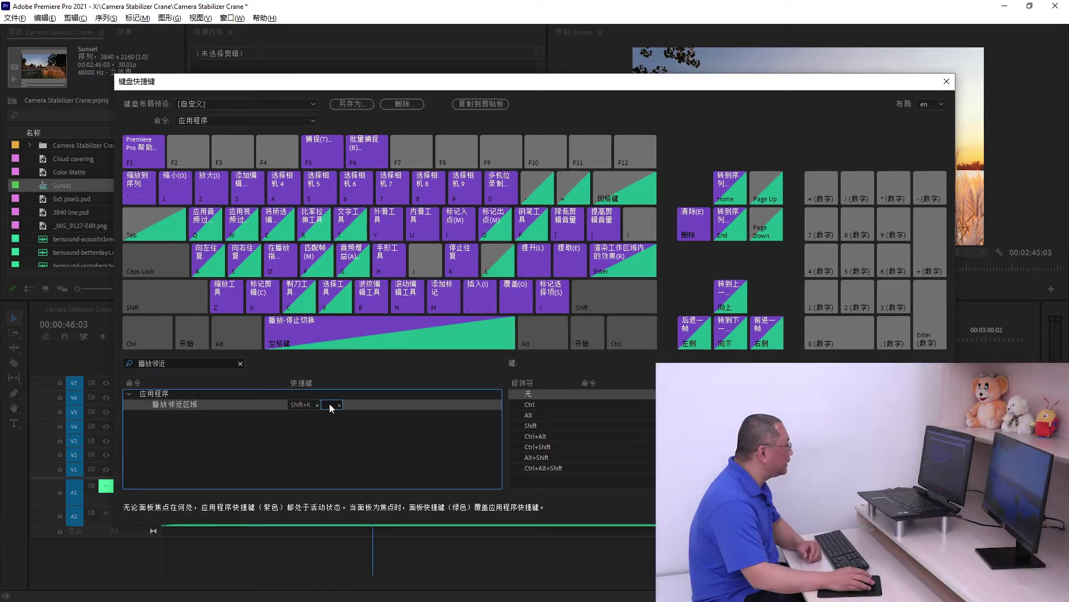
key(d)
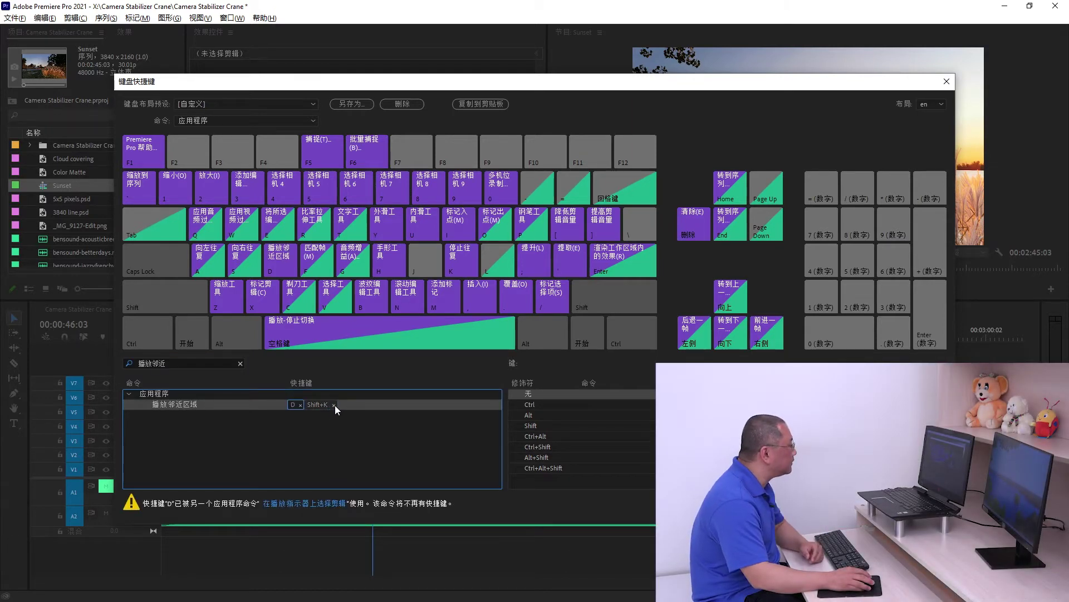
click(334, 405)
click(240, 363)
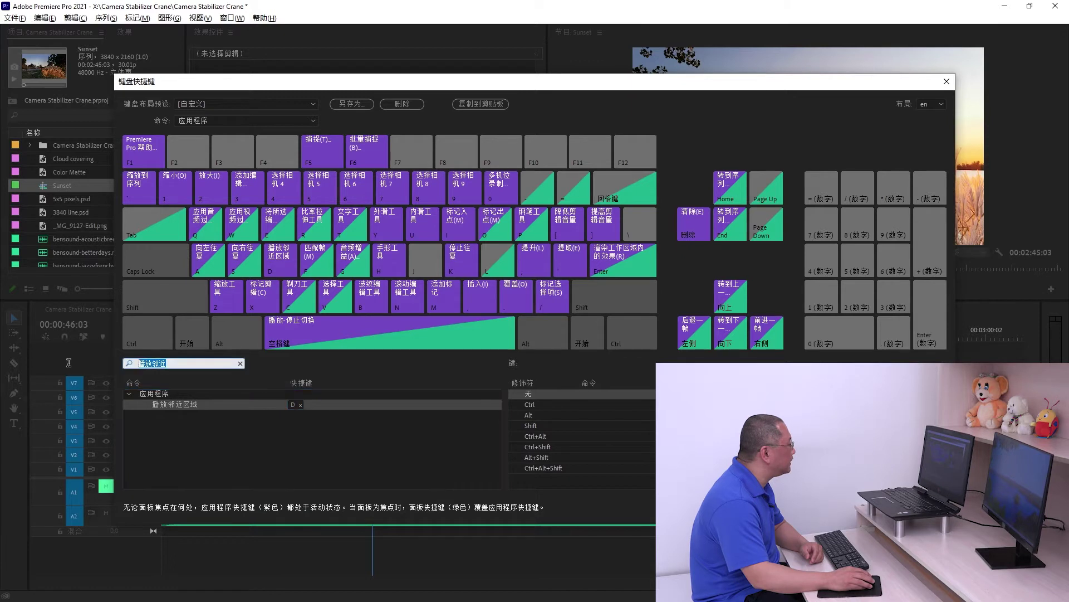
Expand the 编辑 (Edit) command group in the shortcut list
scroll(195, 429, down, 3)
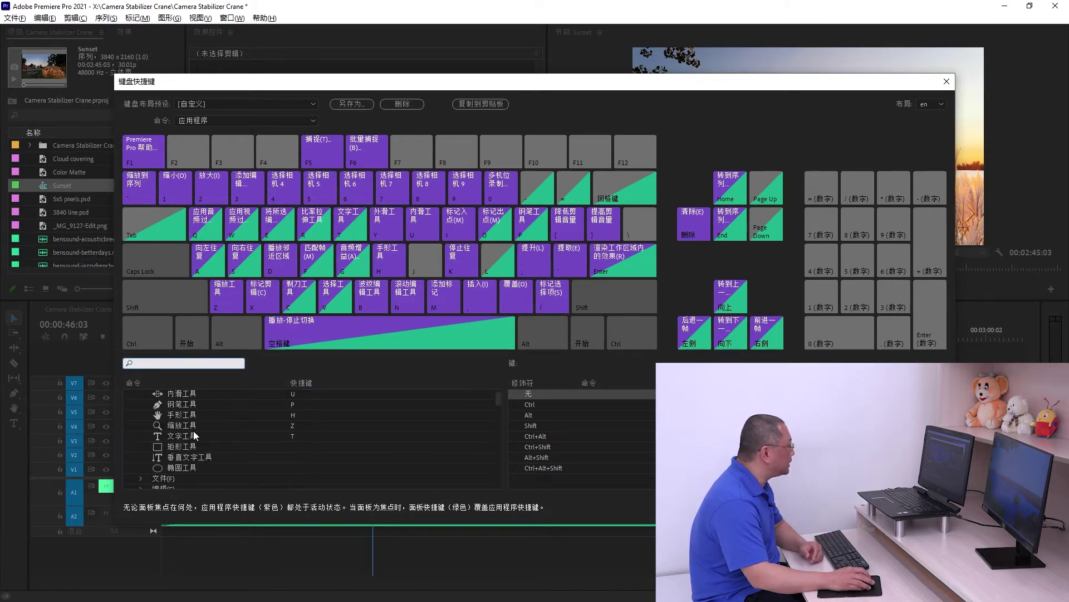
scroll(190, 430, down, 3)
click(140, 427)
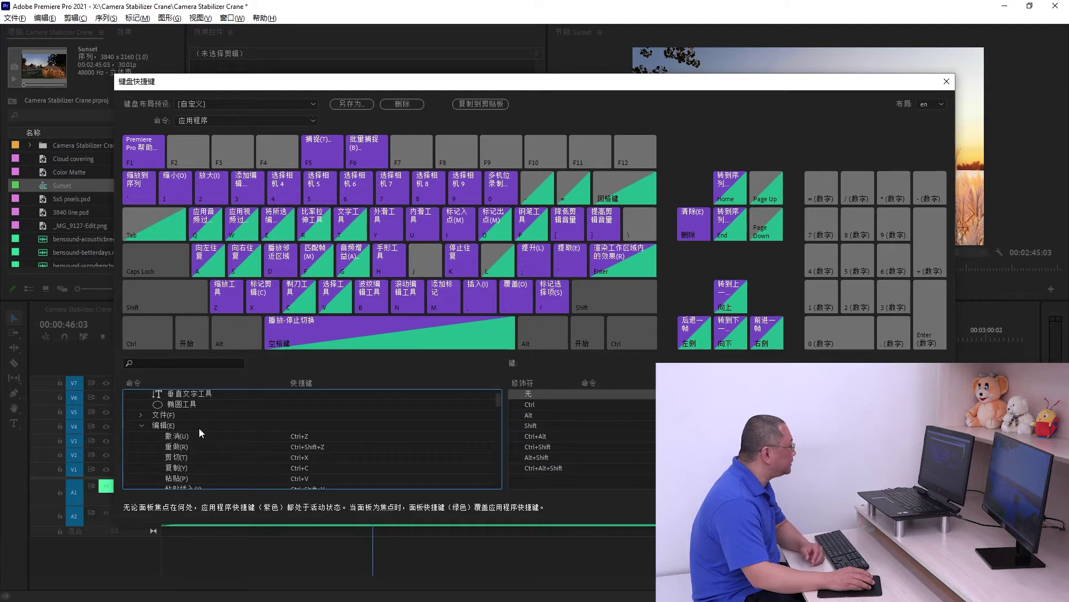
scroll(199, 427, down, 1)
scroll(199, 428, down, 2)
scroll(199, 428, down, 2)
scroll(199, 428, down, 2)
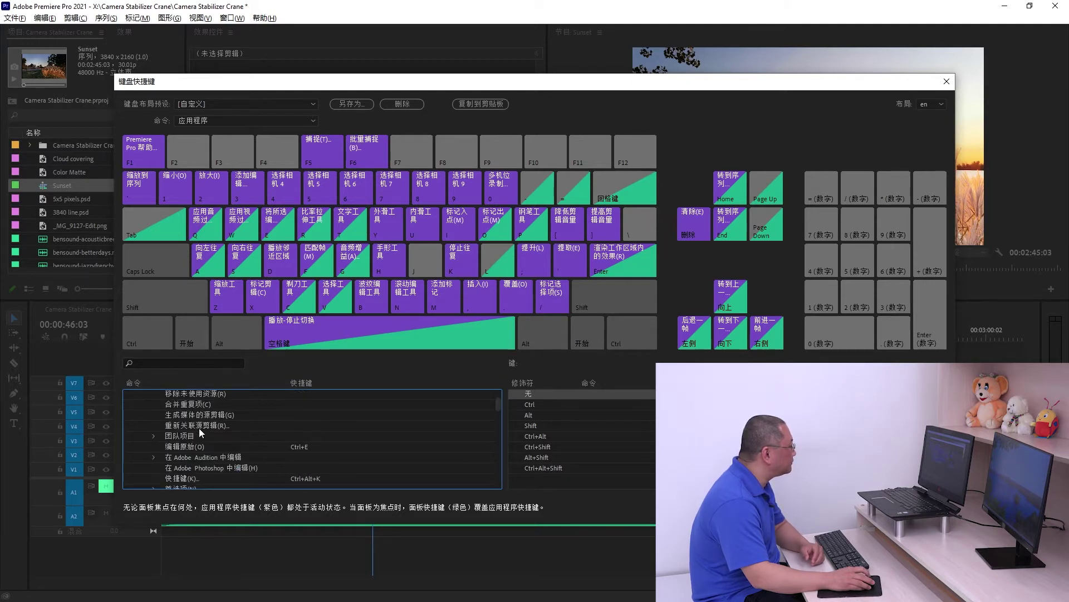
scroll(199, 427, up, 2)
scroll(199, 428, up, 2)
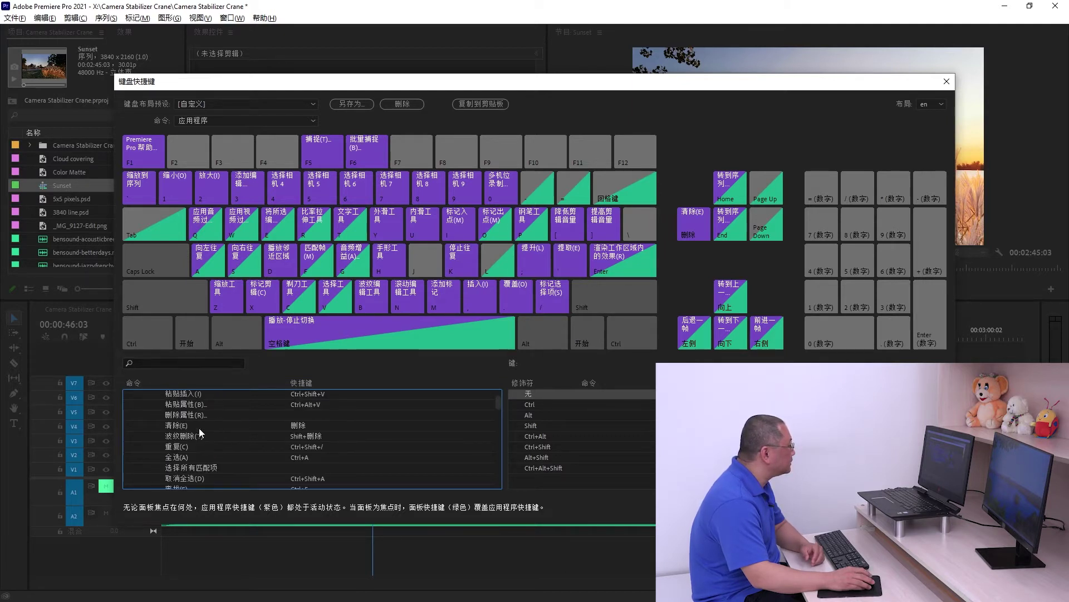
Make X the only shortcut for 清除 (Clear), removing Delete
click(325, 423)
click(323, 424)
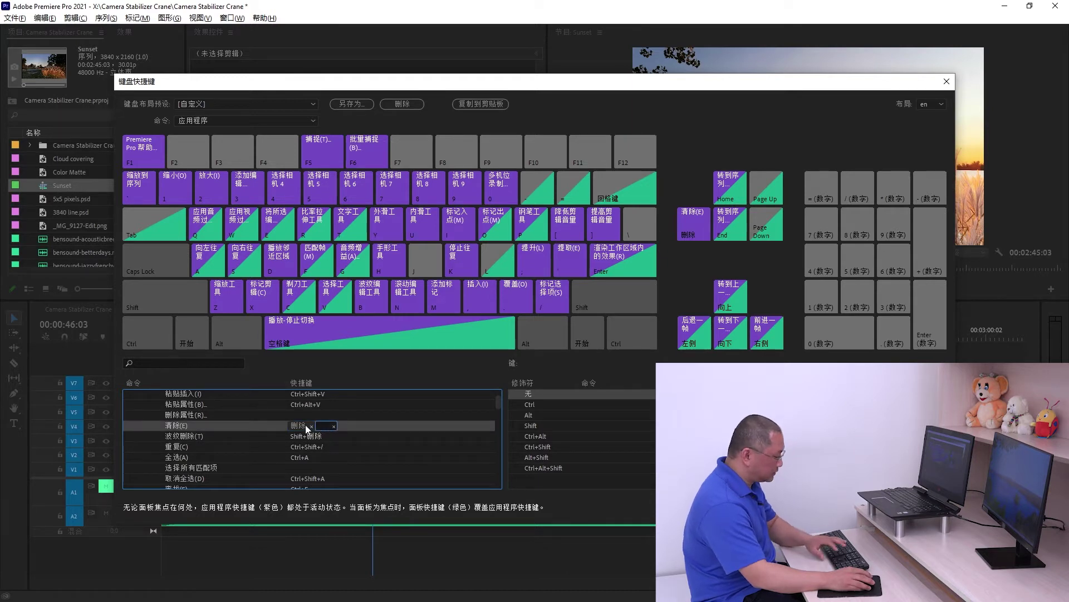
click(305, 424)
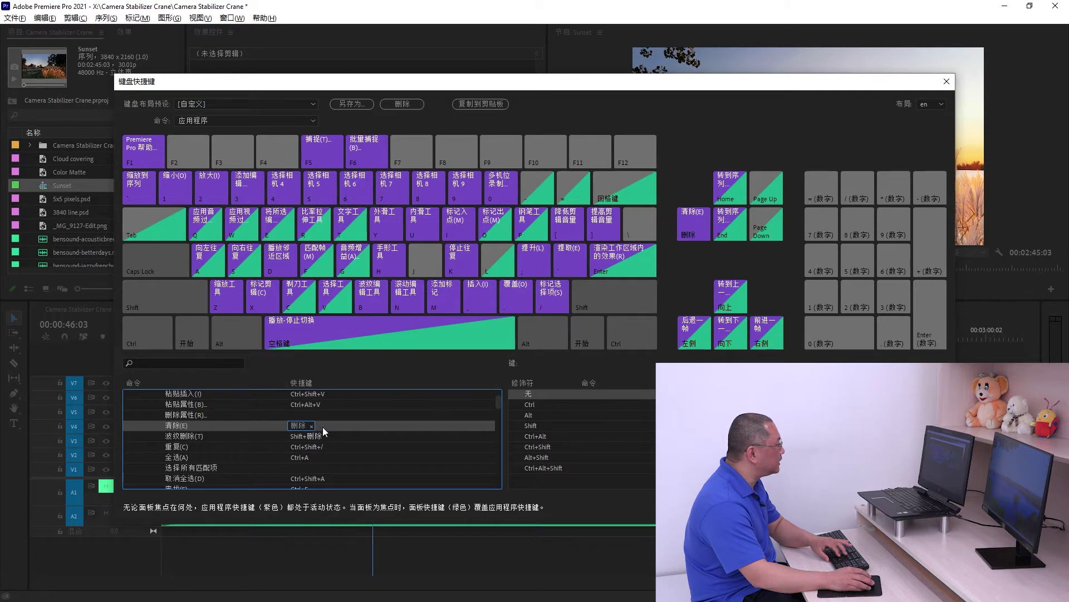
click(325, 427)
key(x)
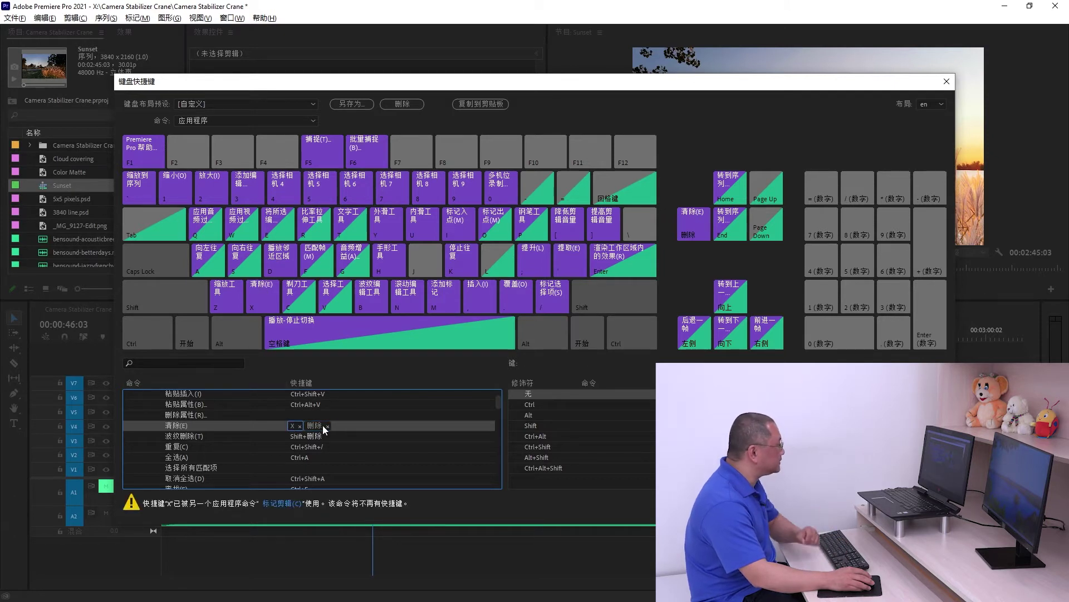
click(329, 426)
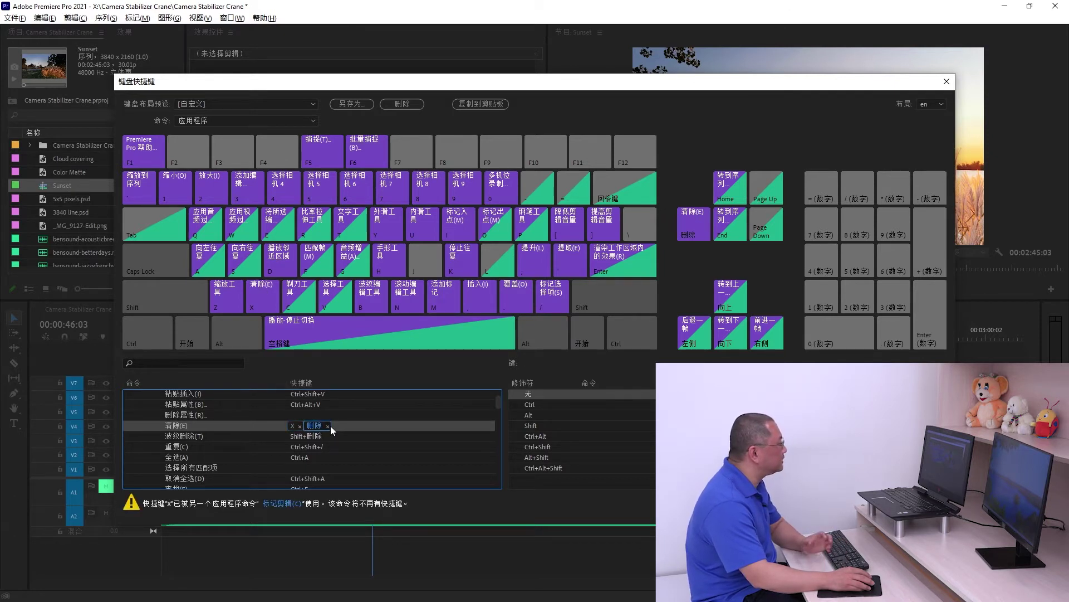
click(328, 426)
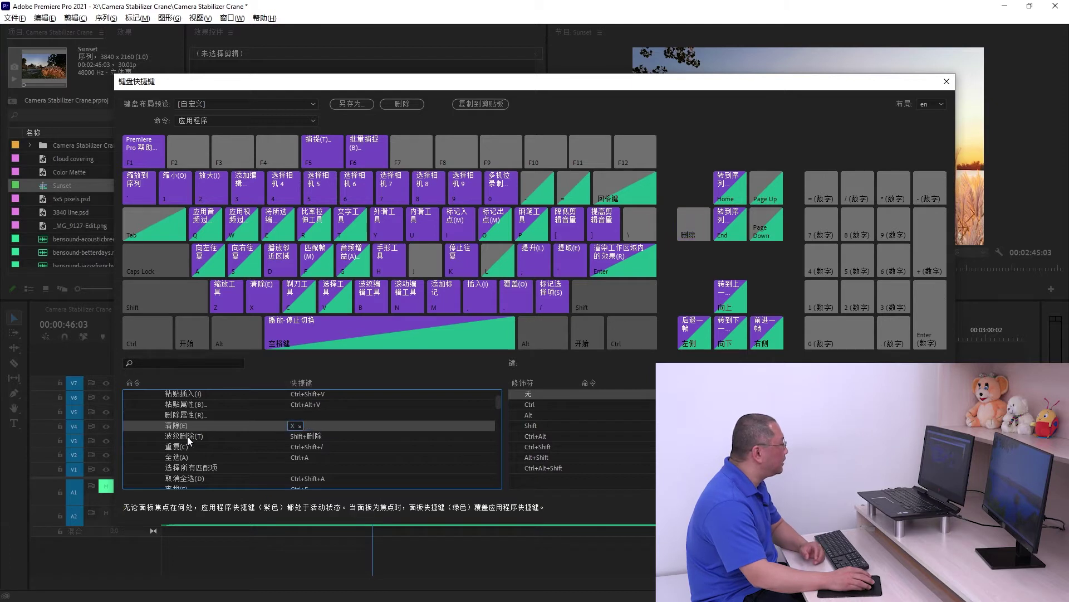
Bind Z to 波纹删除 (Ripple Delete), removing Shift+Delete
click(342, 435)
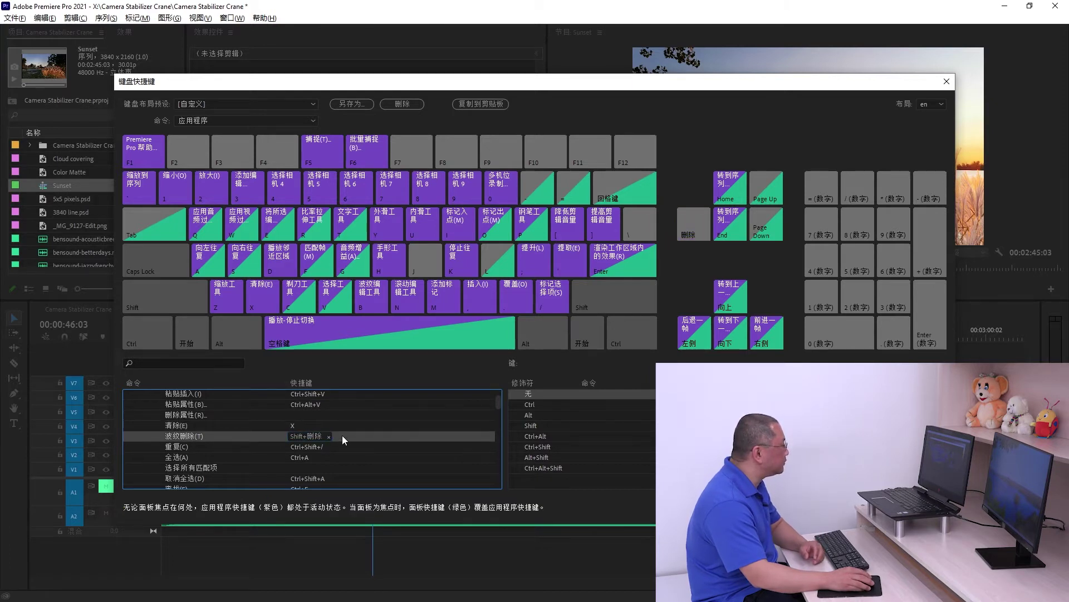
key(z)
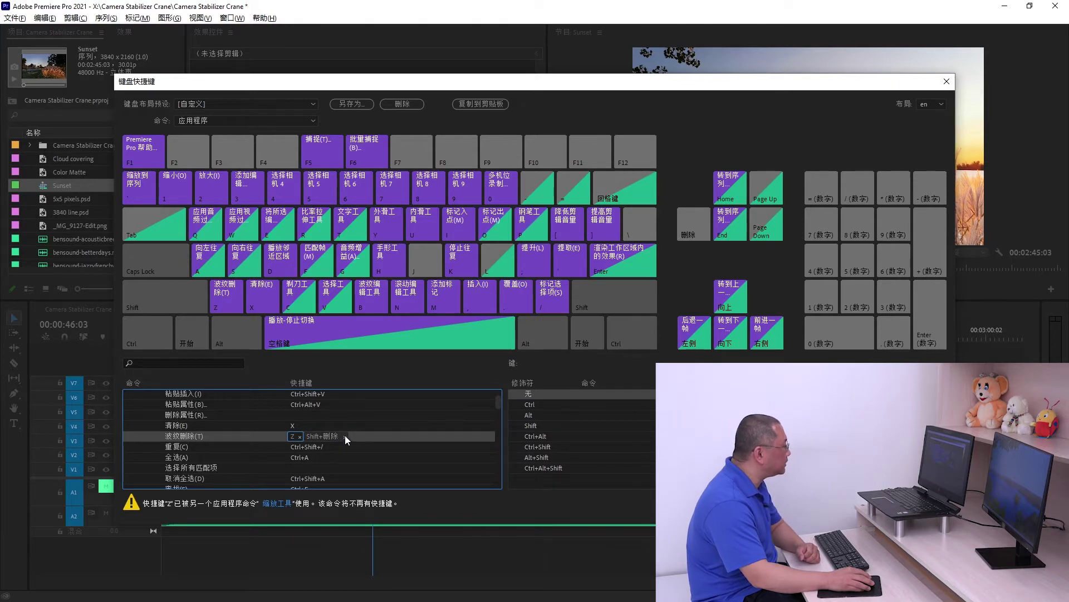
click(345, 436)
Expand Preferences and assign P to the 回放 (Playback) preferences command
scroll(346, 435, down, 5)
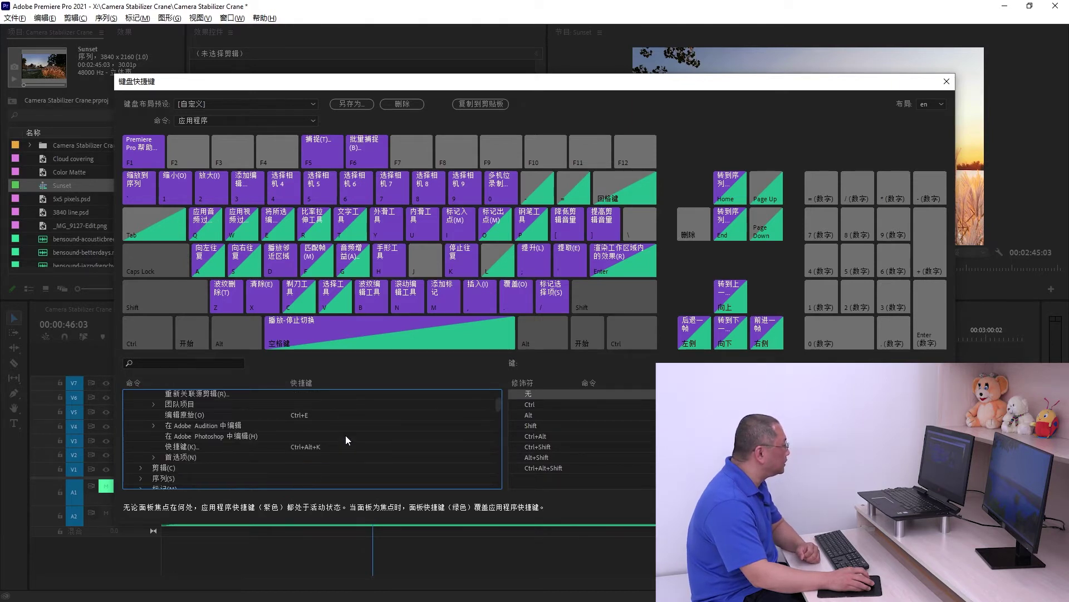
click(154, 458)
scroll(191, 455, down, 5)
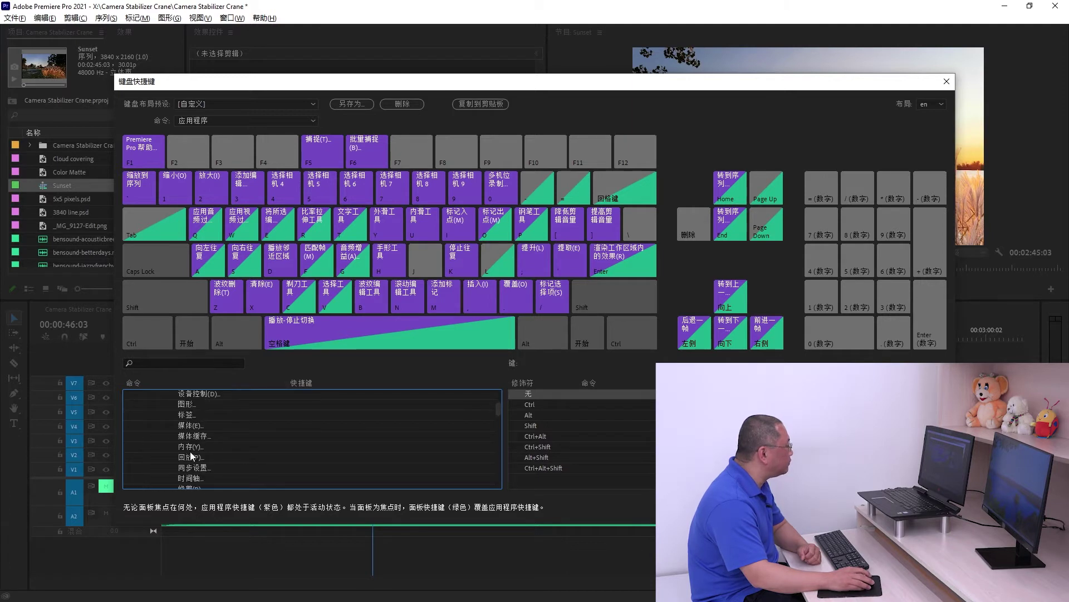
click(297, 457)
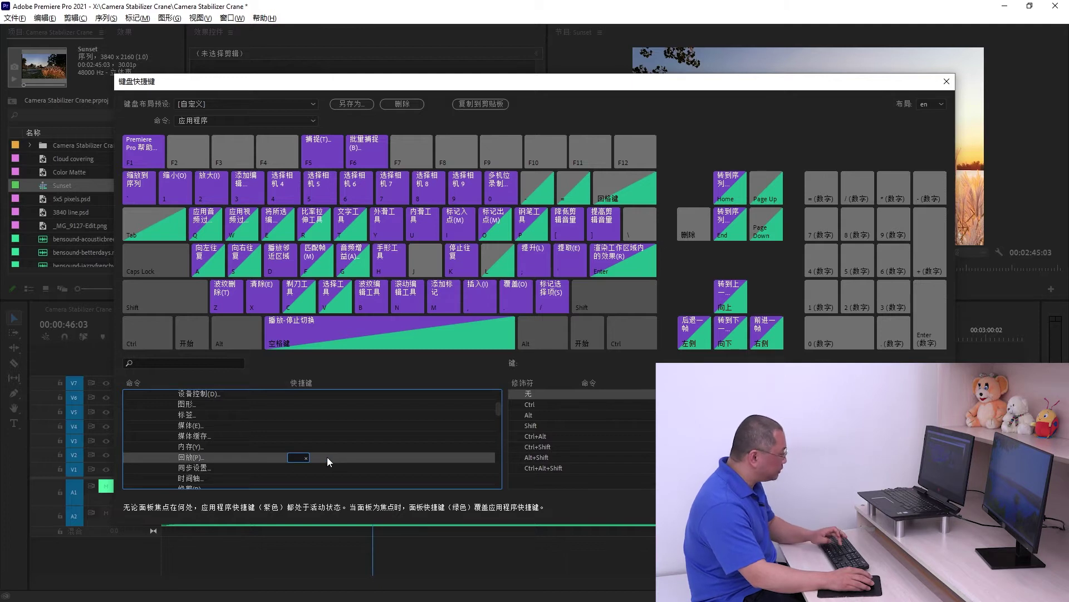
key(p)
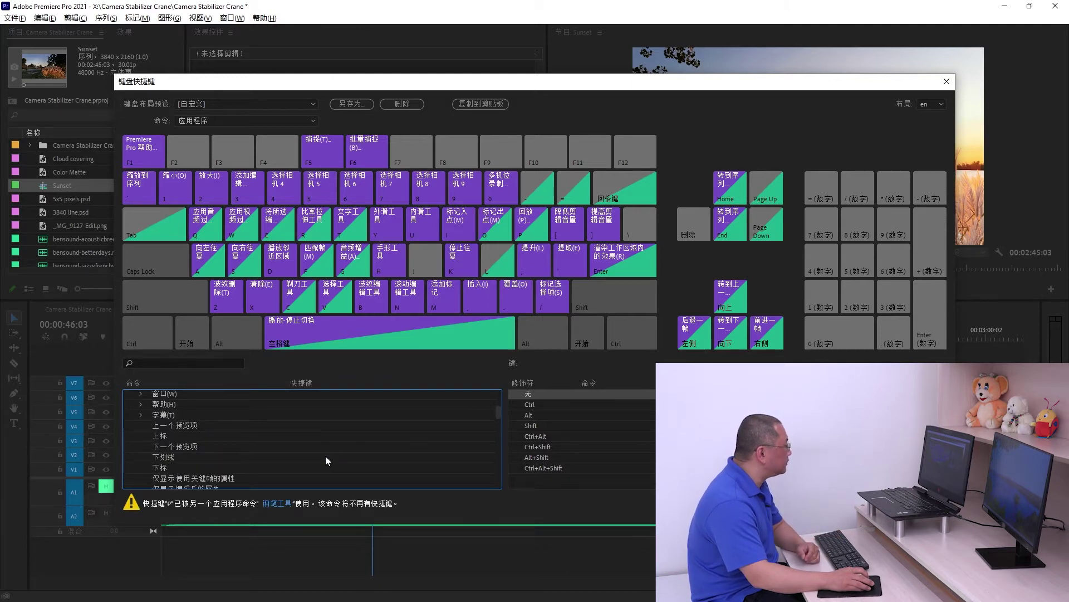
Assign F to 最大化或在光标下恢复帧 (Maximize or Restore Frame Under Cursor)
scroll(325, 453, down, 5)
scroll(271, 439, down, 5)
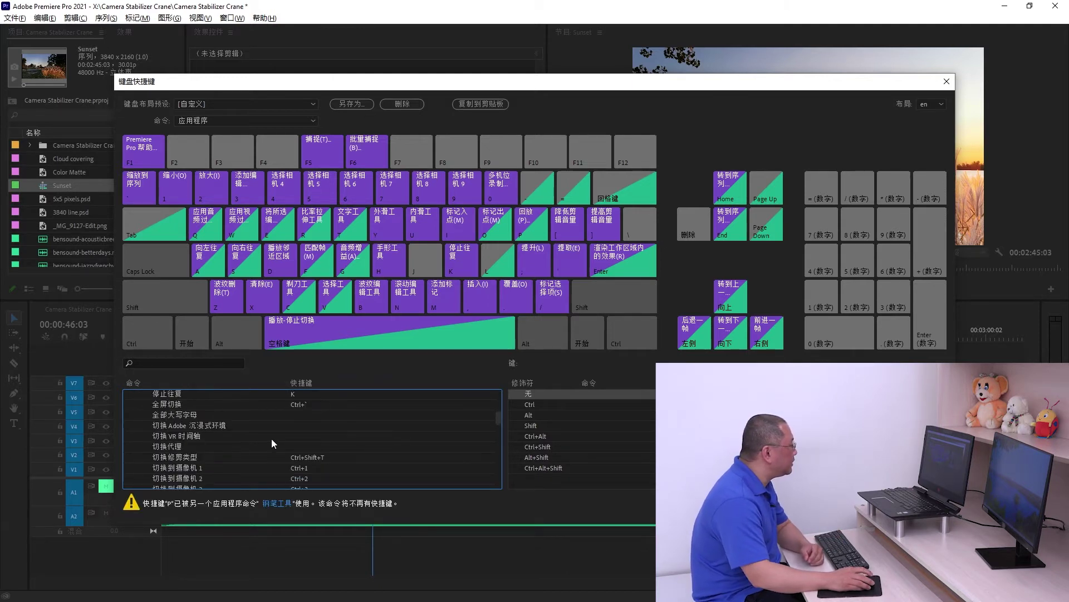
scroll(272, 439, down, 5)
scroll(272, 439, down, 5)
scroll(272, 439, down, 5)
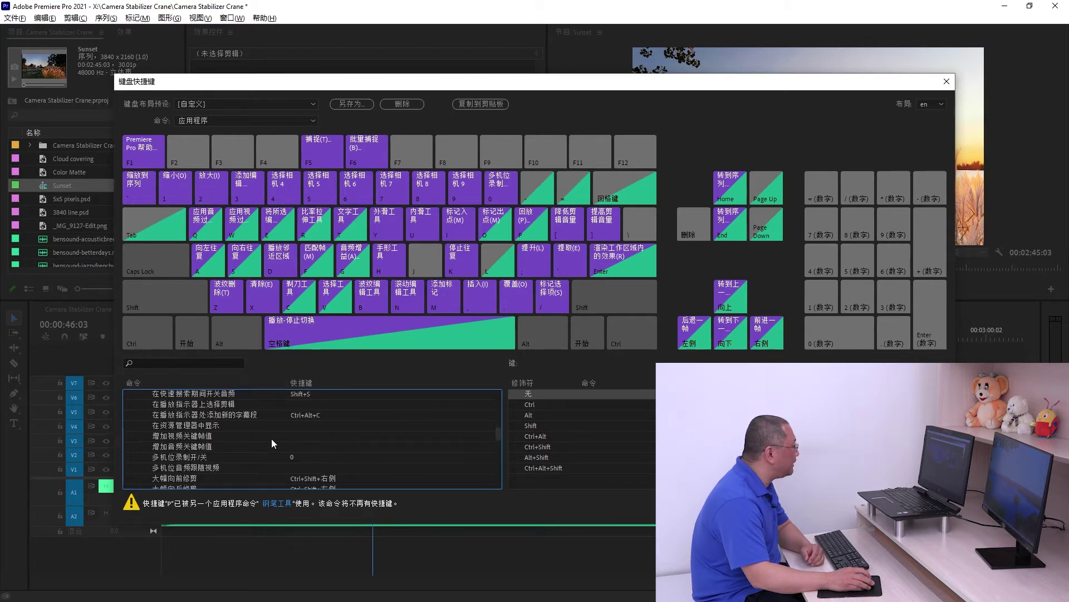
scroll(271, 439, down, 5)
scroll(272, 439, down, 3)
scroll(272, 439, down, 5)
scroll(271, 439, down, 5)
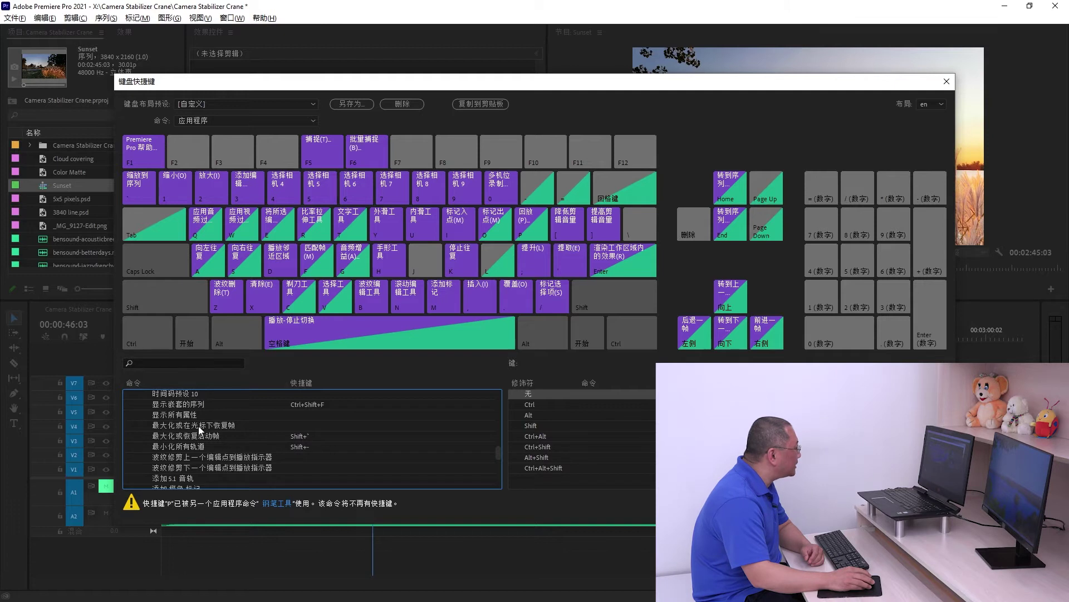
click(303, 423)
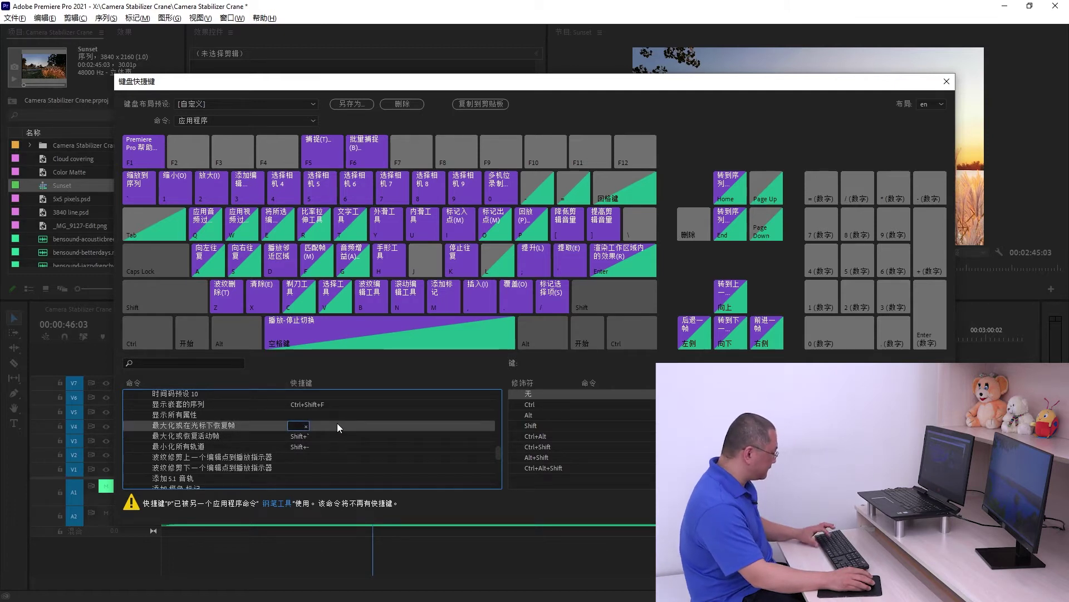
key(f)
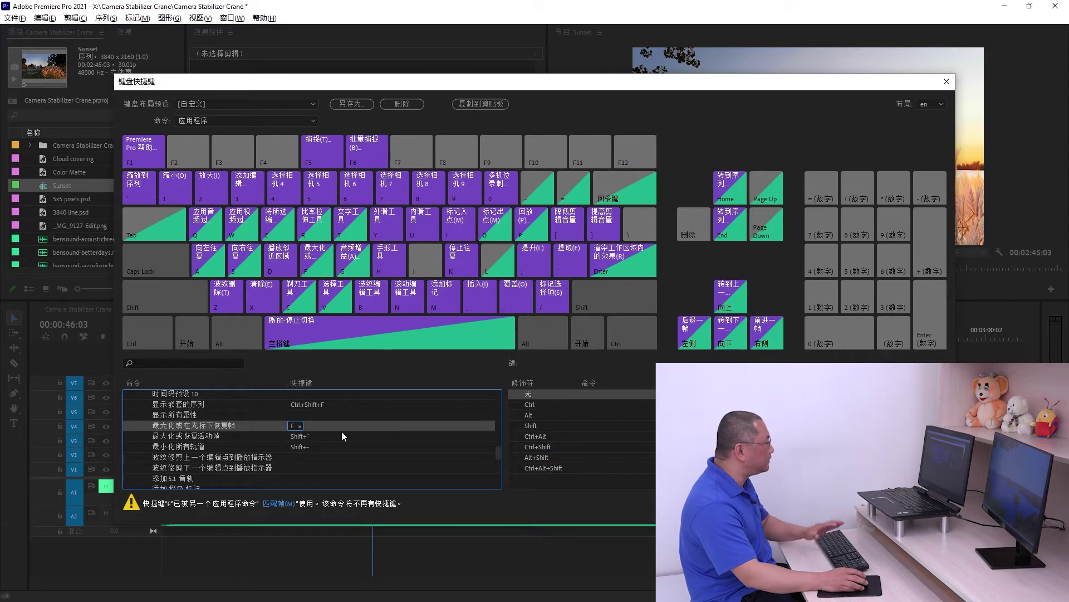
Save the customised shortcuts as a new preset named 'My KB'
scroll(349, 431, up, 3)
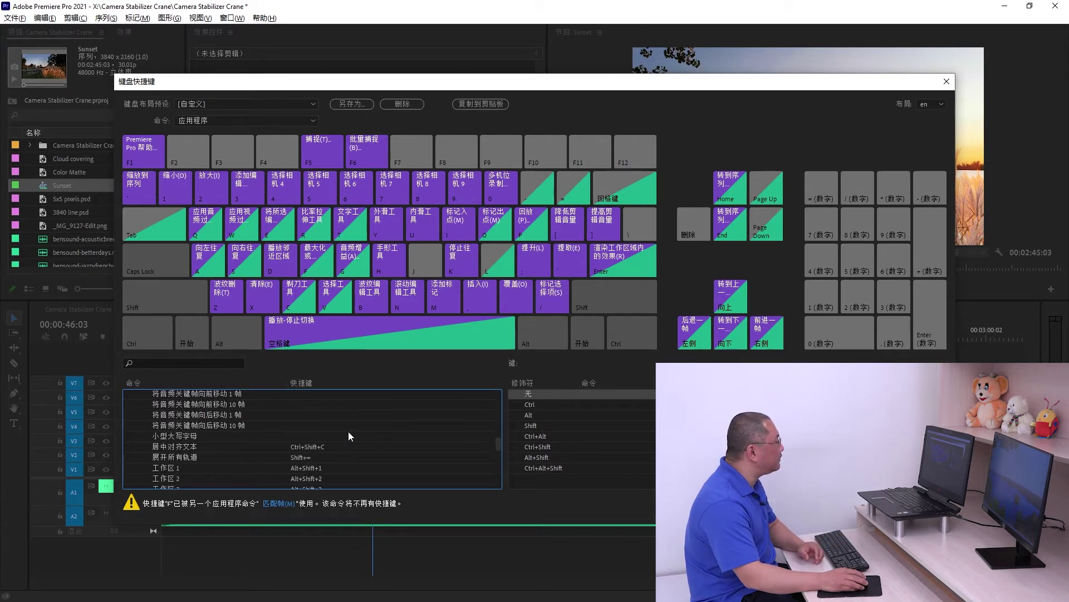
scroll(349, 431, up, 3)
scroll(349, 431, up, 2)
scroll(348, 432, up, 3)
scroll(349, 431, up, 3)
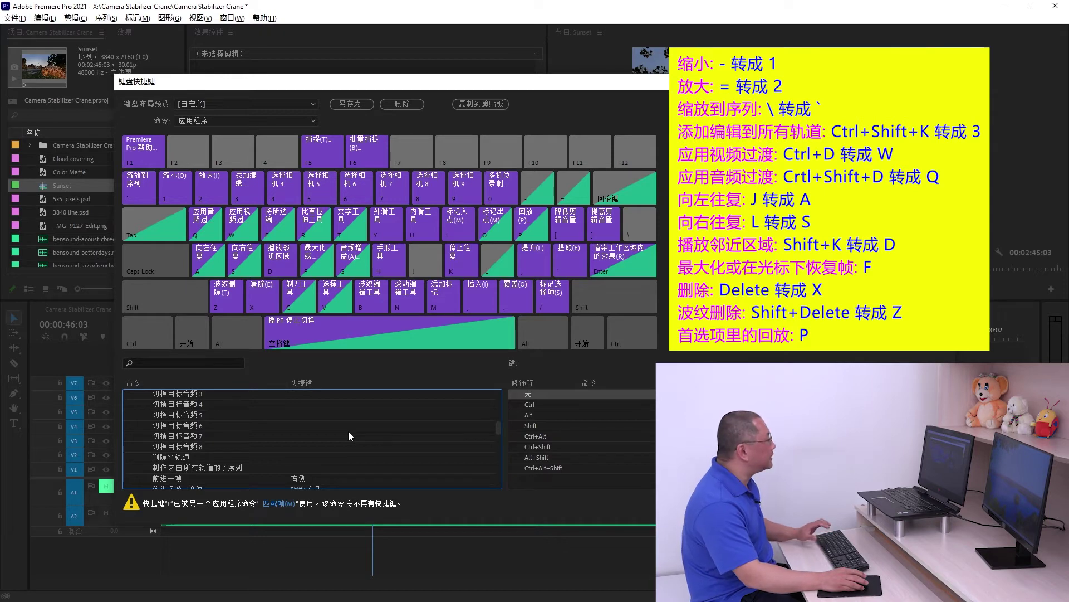
click(352, 103)
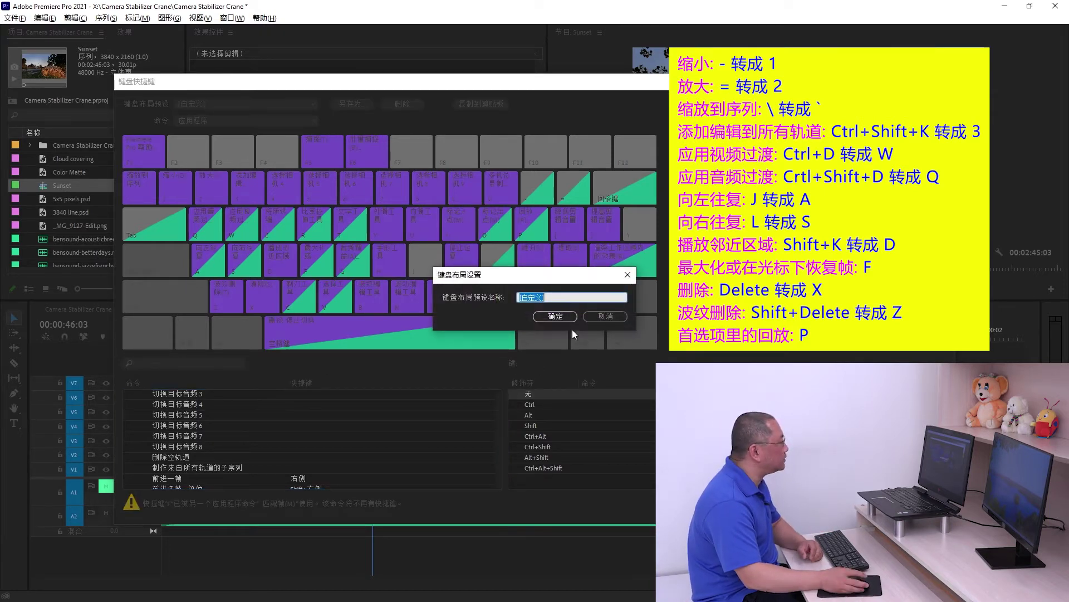
text(My )
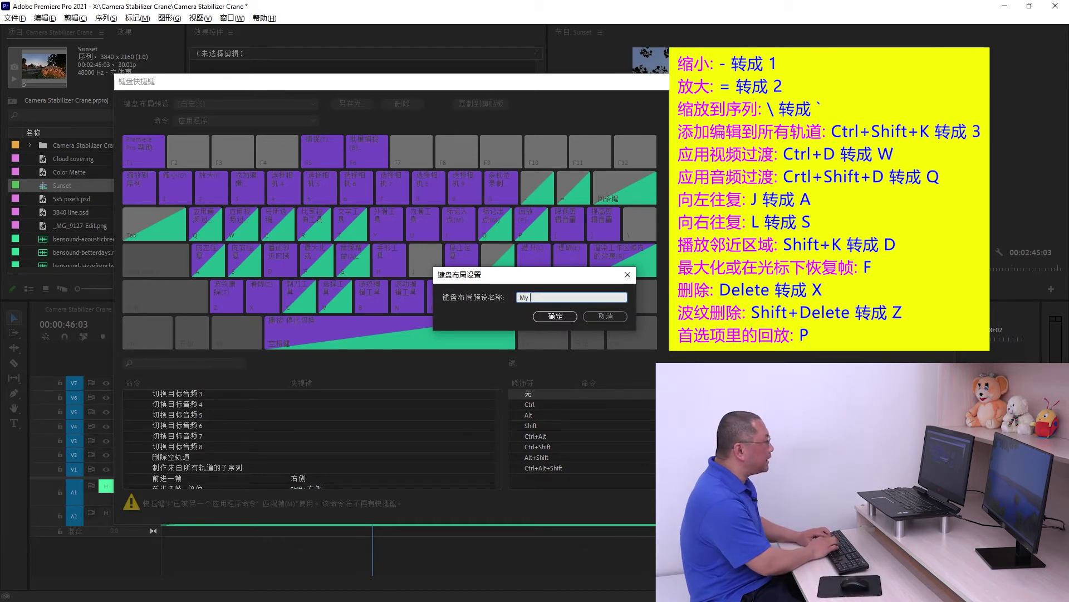
text(KB)
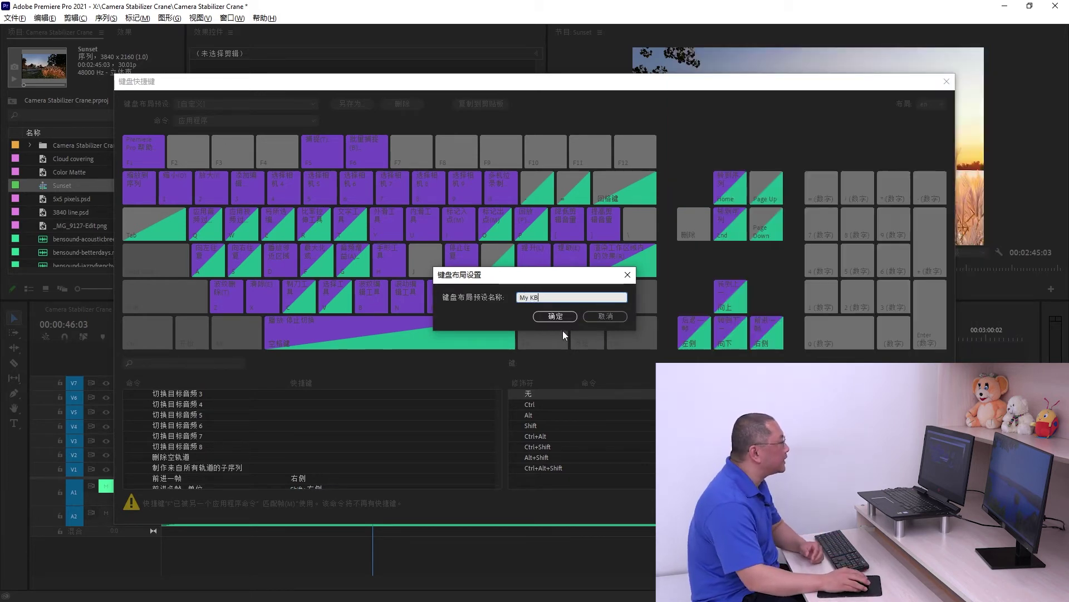
click(554, 315)
Confirm My KB is the selected layout preset and close Keyboard Shortcuts
click(259, 104)
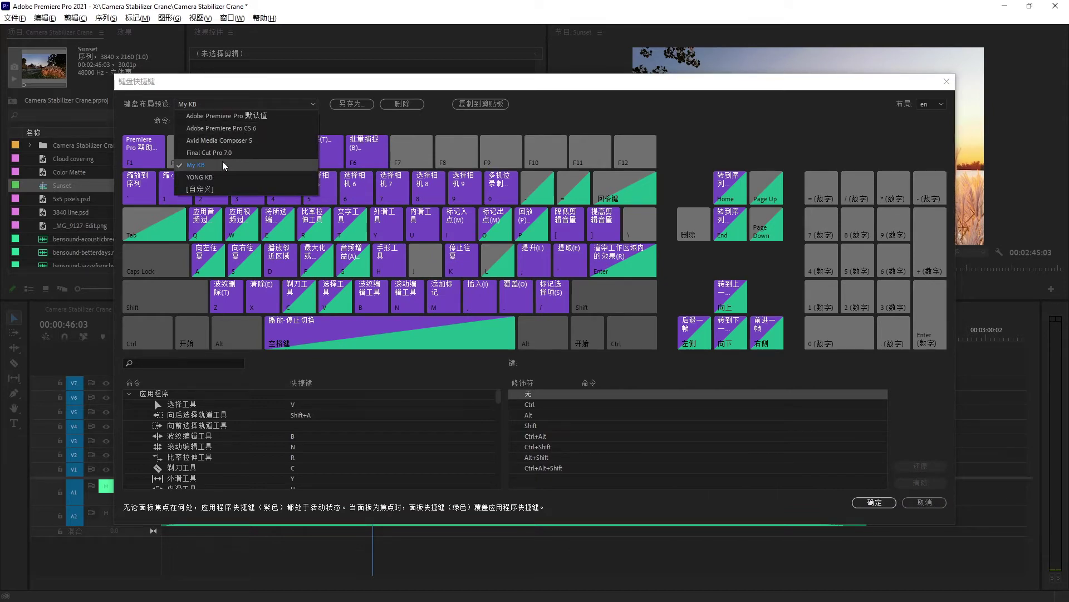
click(398, 81)
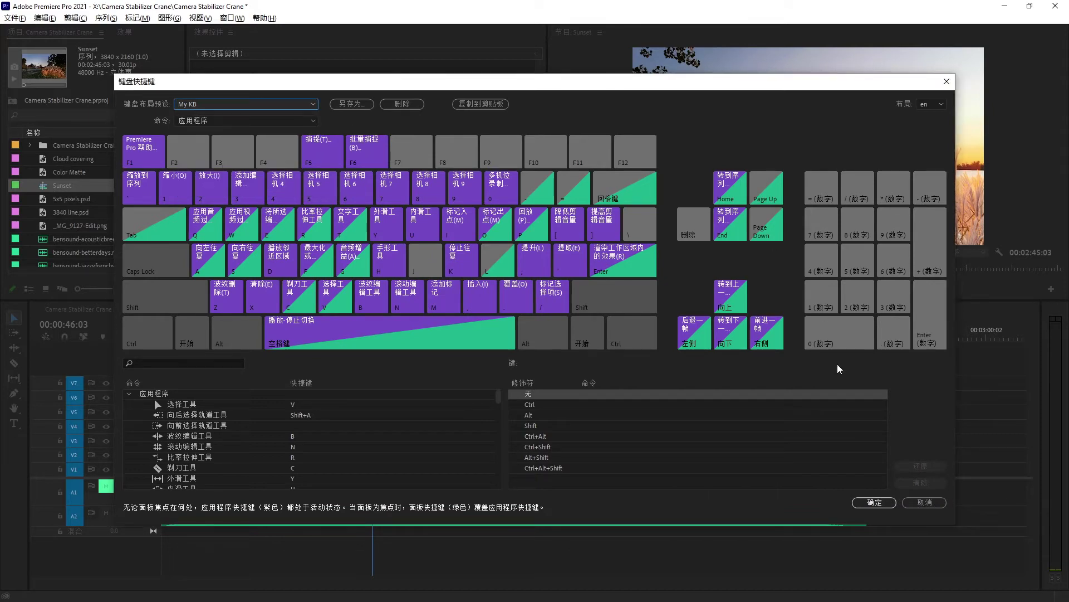
click(873, 502)
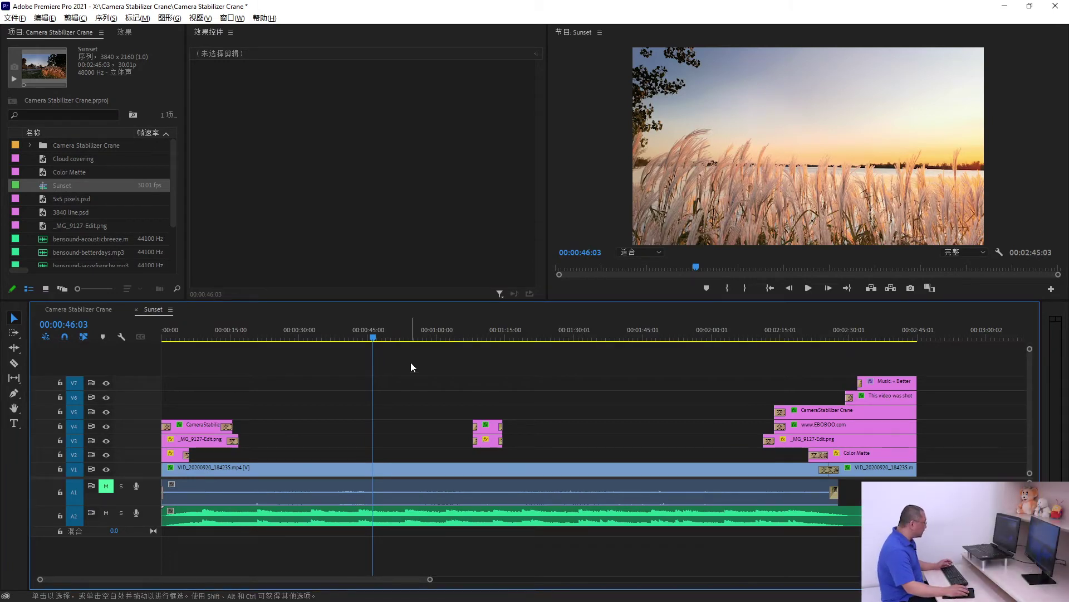
Test the remapped 2 and 1 keys by zooming the timeline in and out repeatedly
key(2)
key(2)
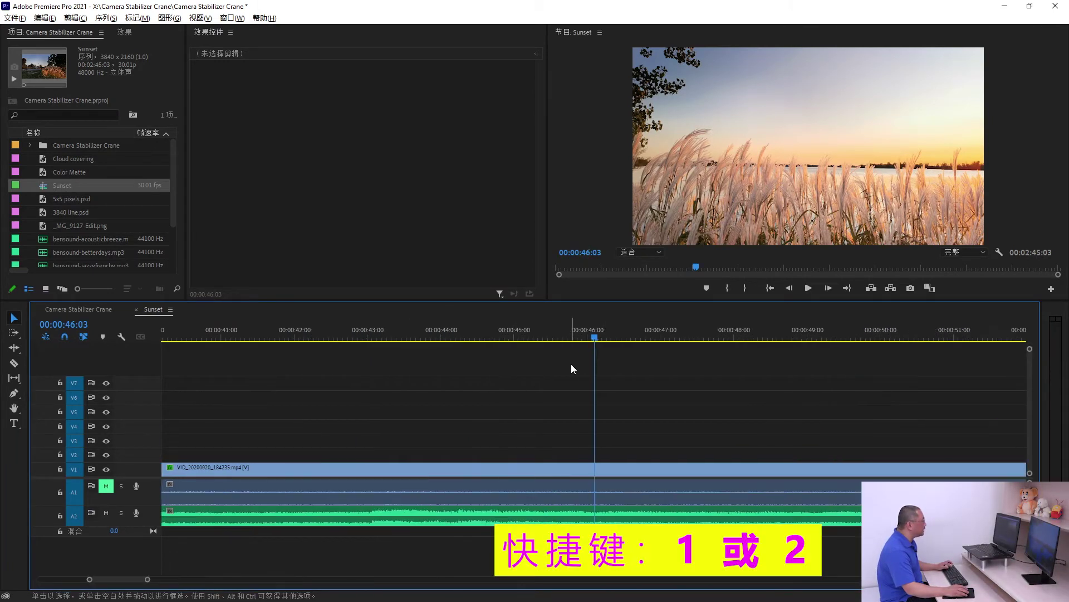
key(1)
key(1)
key(2)
key(2)
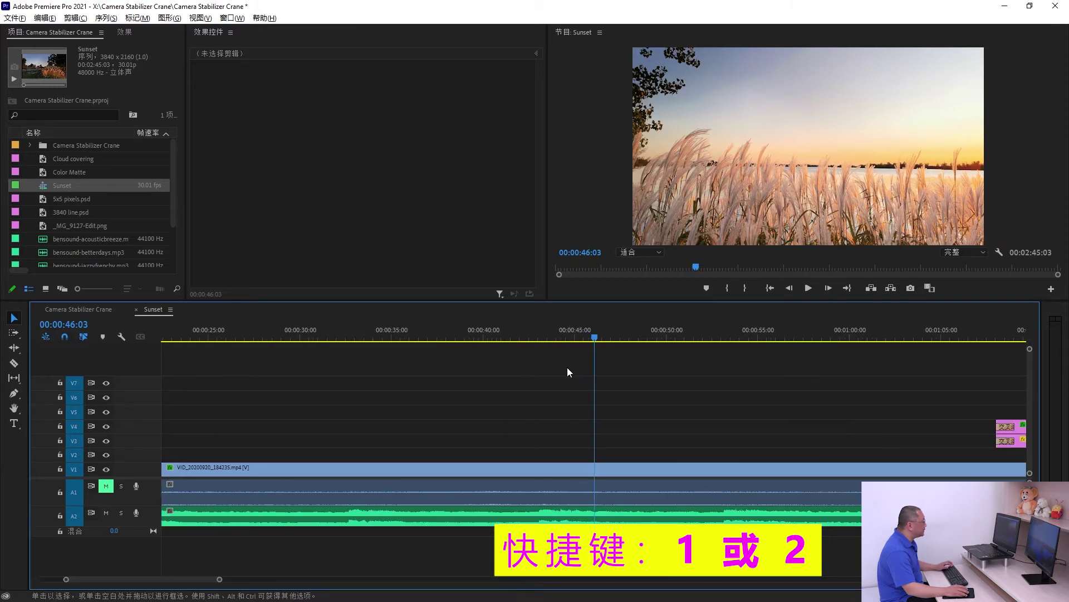
key(2)
key(2)
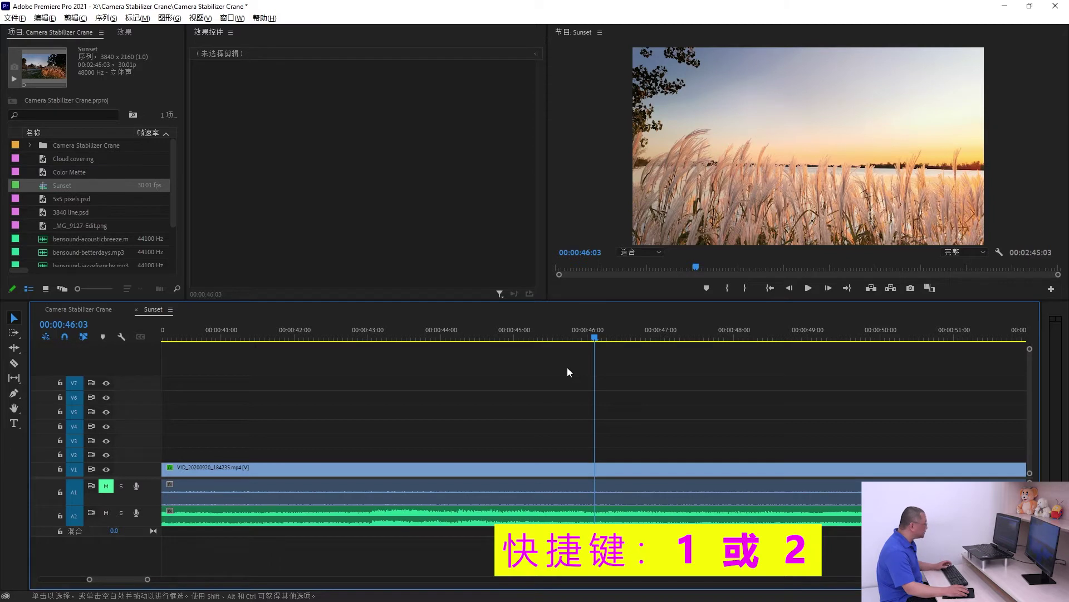
key(1)
key(1)
key(1)
key(1)
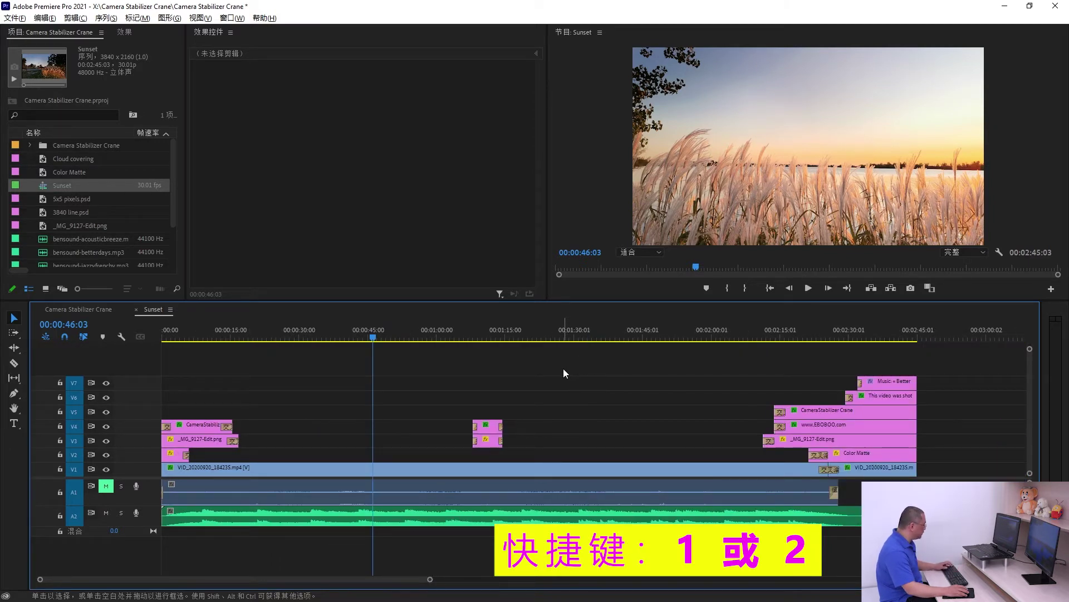
key(2)
key(1)
key(2)
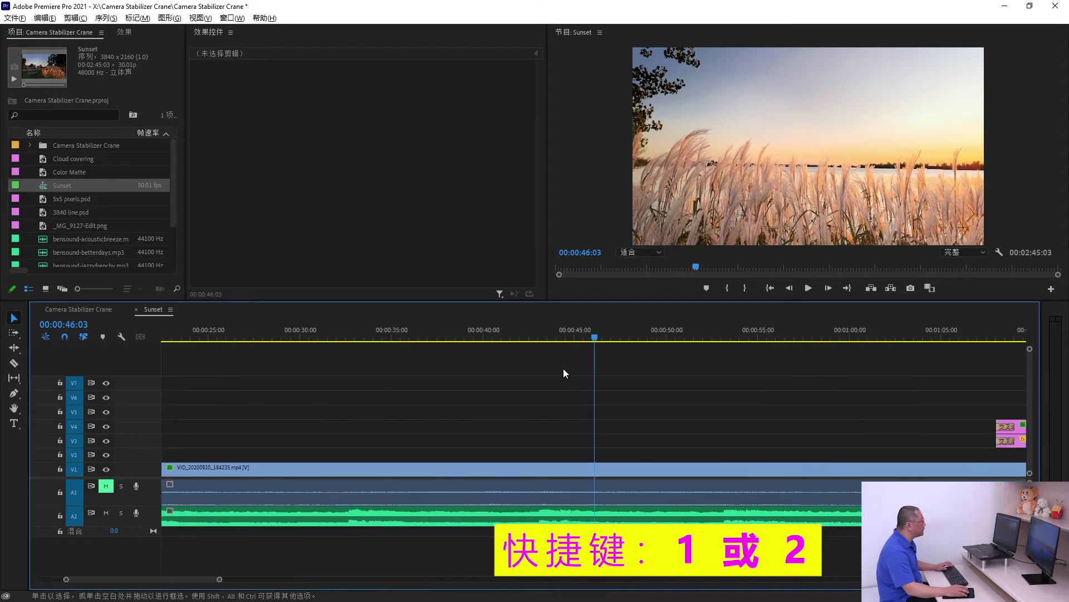
key(1)
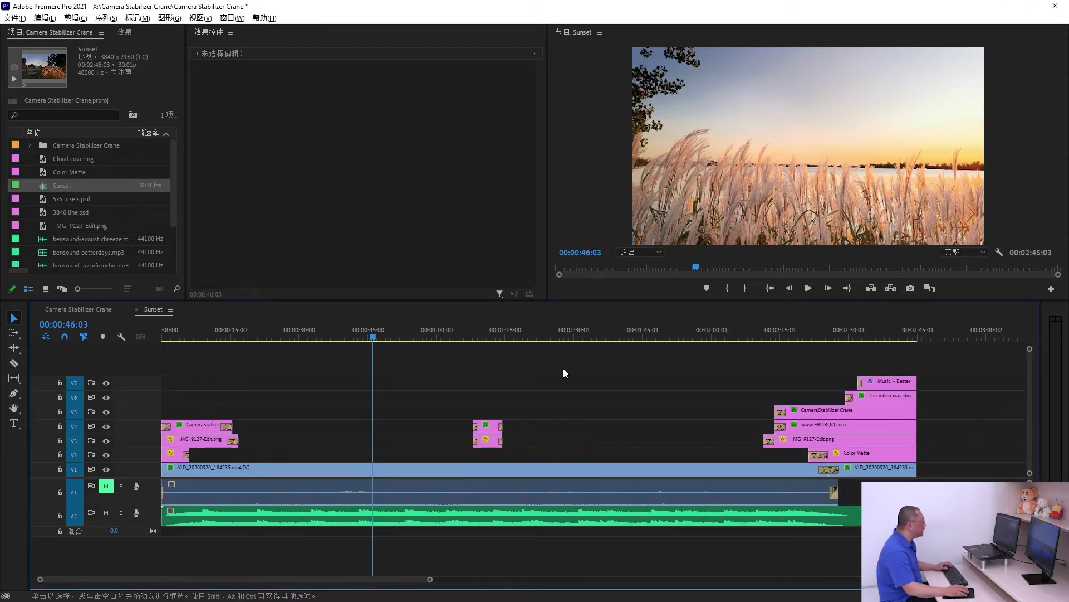
key(2)
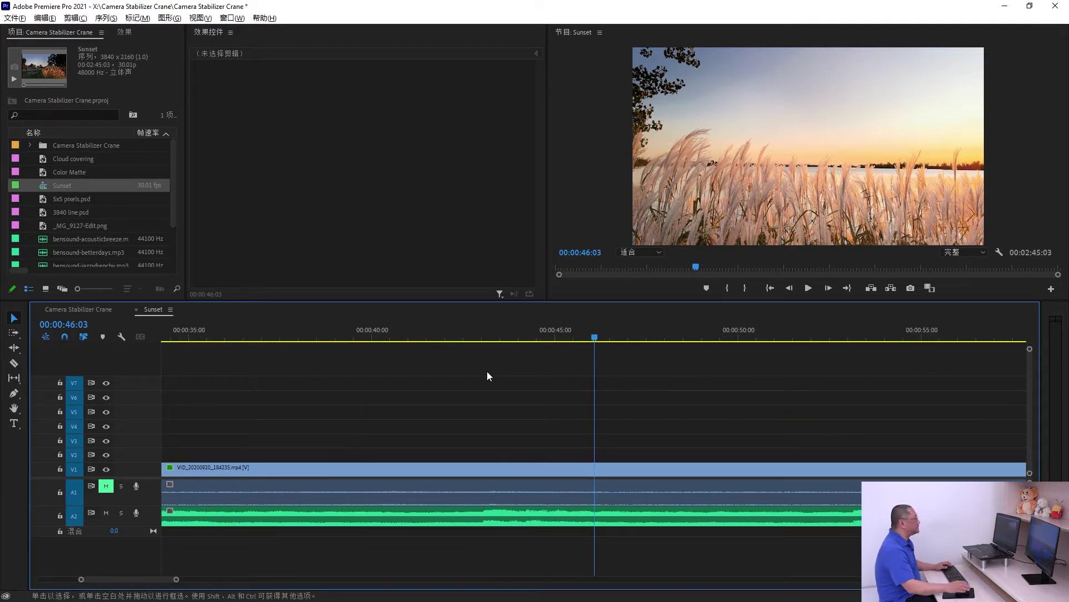
Fit the whole sequence with \ and place the playhead at 00:00:37:19
key(backslash)
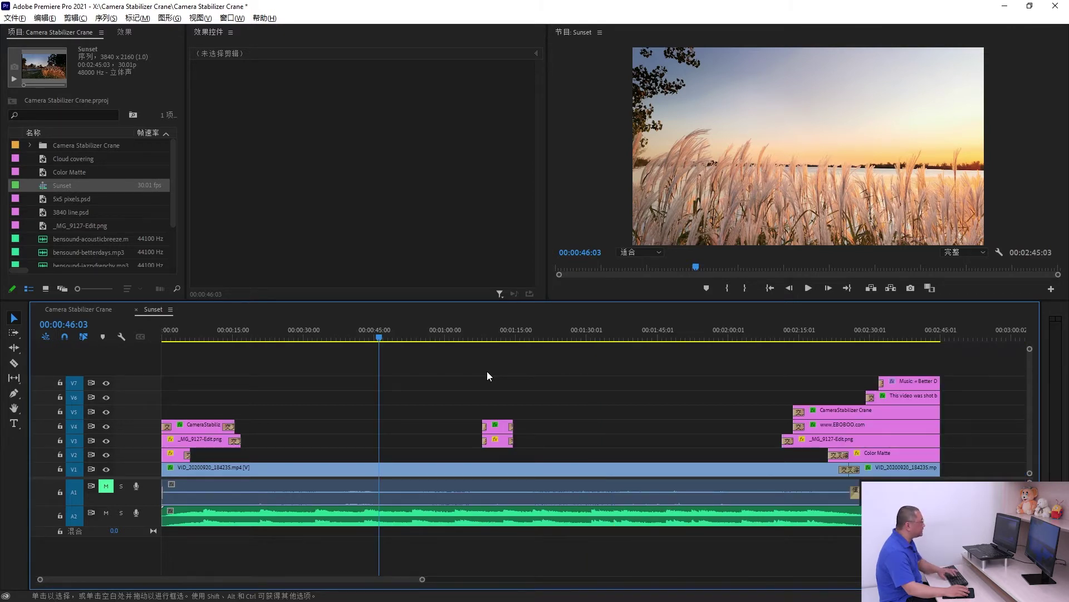
key(2)
key(2)
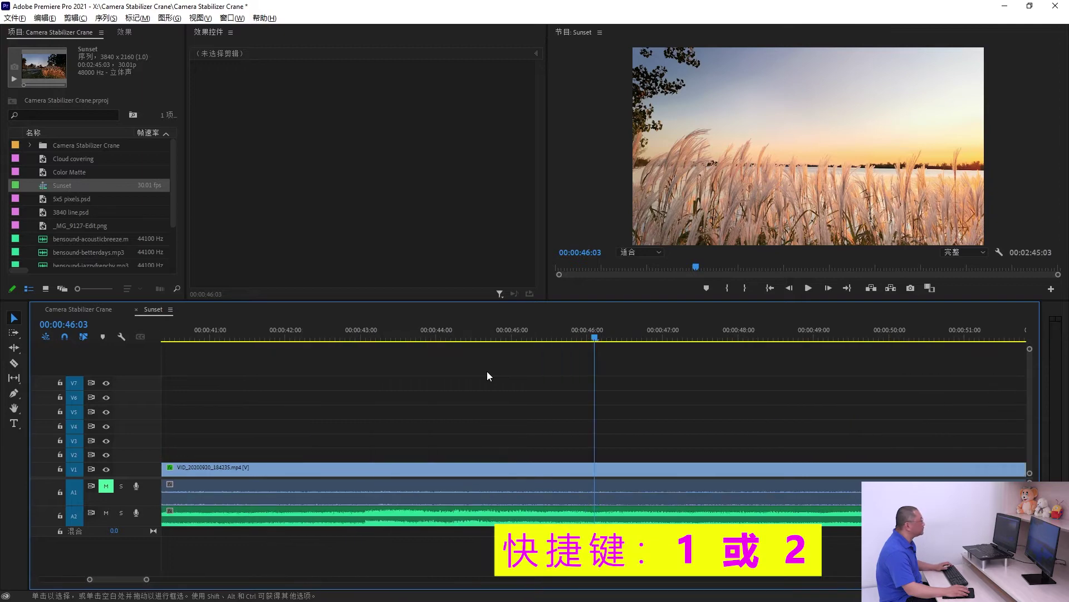
key(backslash)
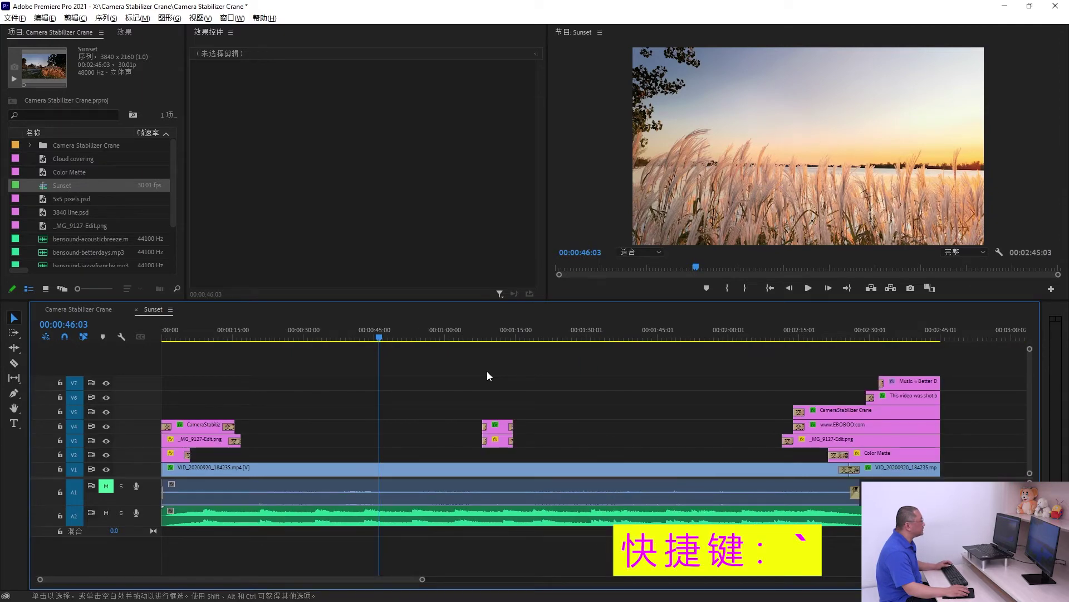
click(338, 337)
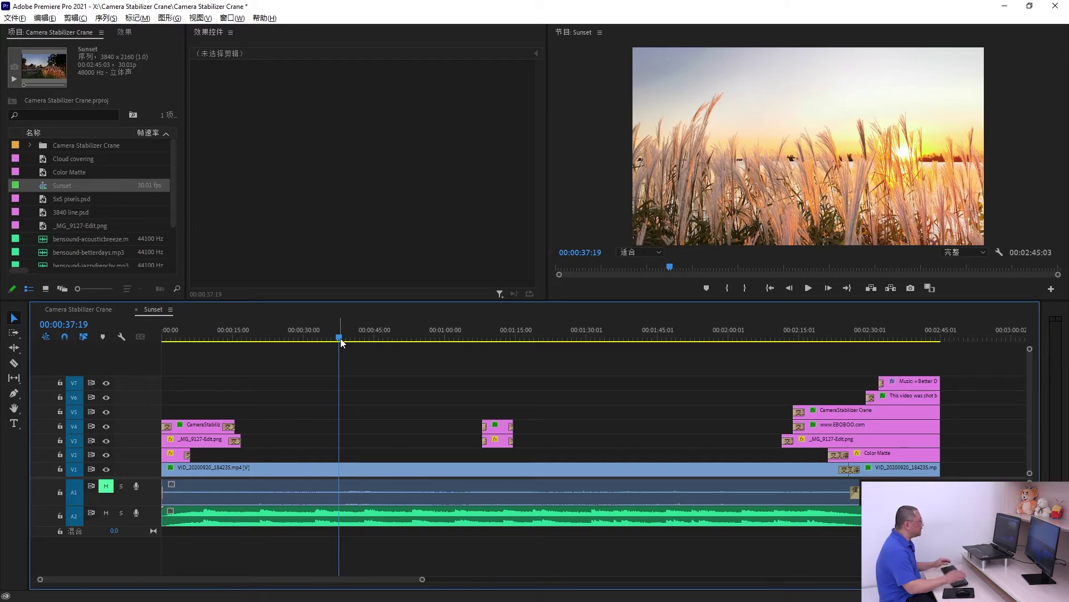
Cut all tracks with 3 at successive playhead positions moving later along the timeline
key(3)
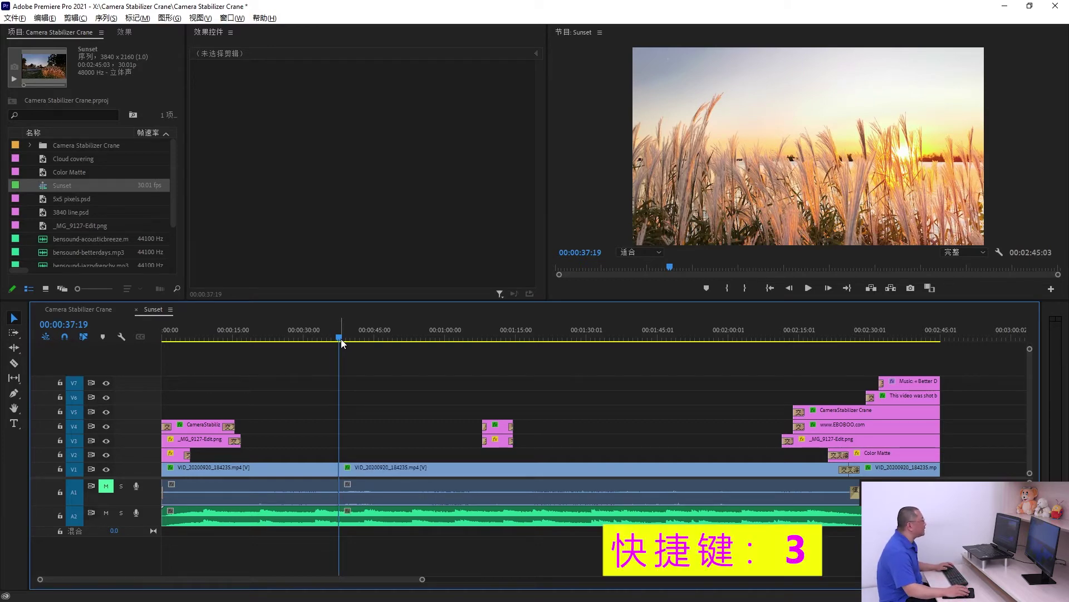
drag(341, 339, 445, 336)
key(3)
key(3)
key(3)
click(568, 337)
key(3)
click(637, 336)
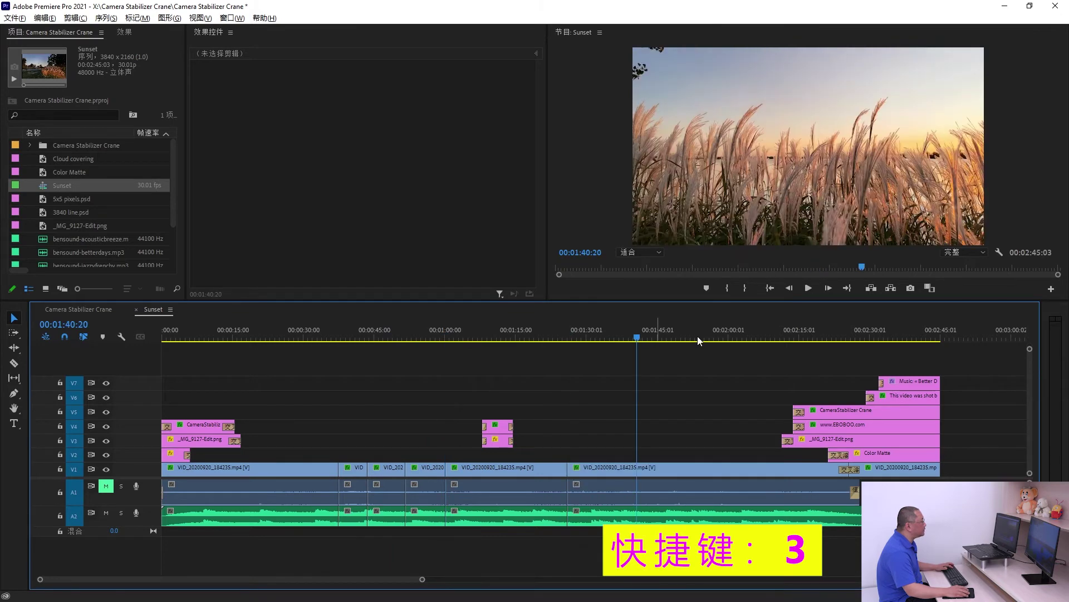
key(3)
click(688, 336)
Add all-track cuts at 00:01:35:04 and 00:01:19:20, then zoom to frame level
key(3)
click(735, 337)
key(3)
click(611, 334)
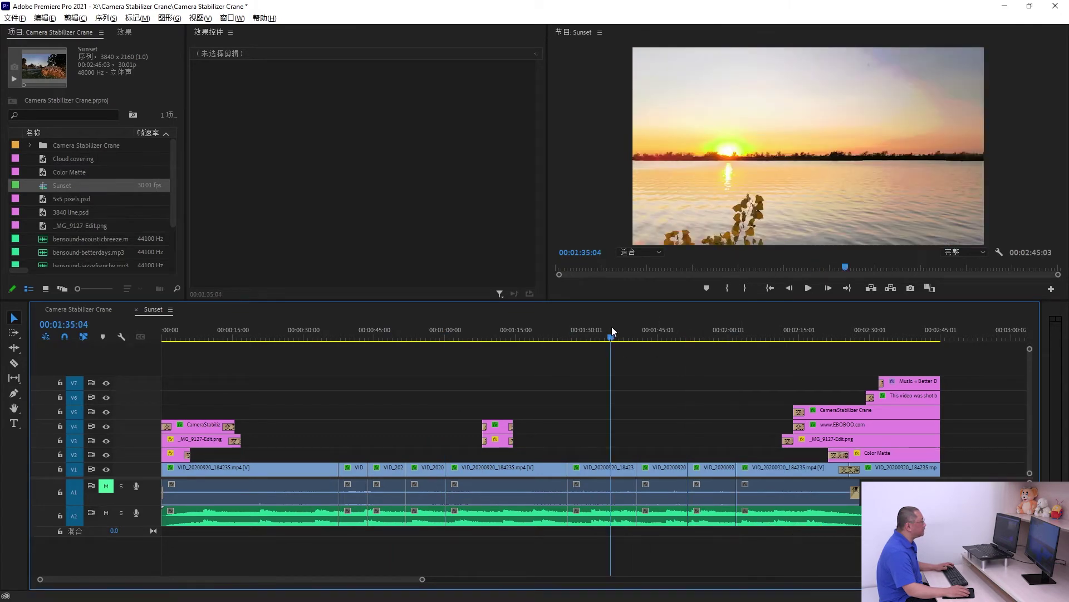
key(3)
click(539, 338)
key(3)
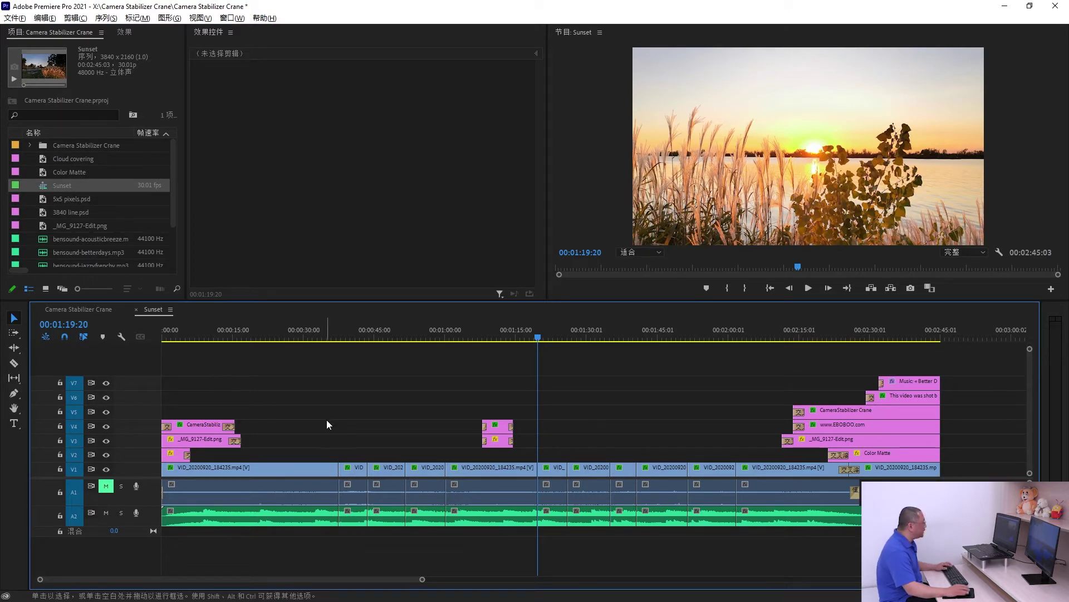
key(=)
key(=)
key(=)
key(=)
key(=)
key(=)
key(=)
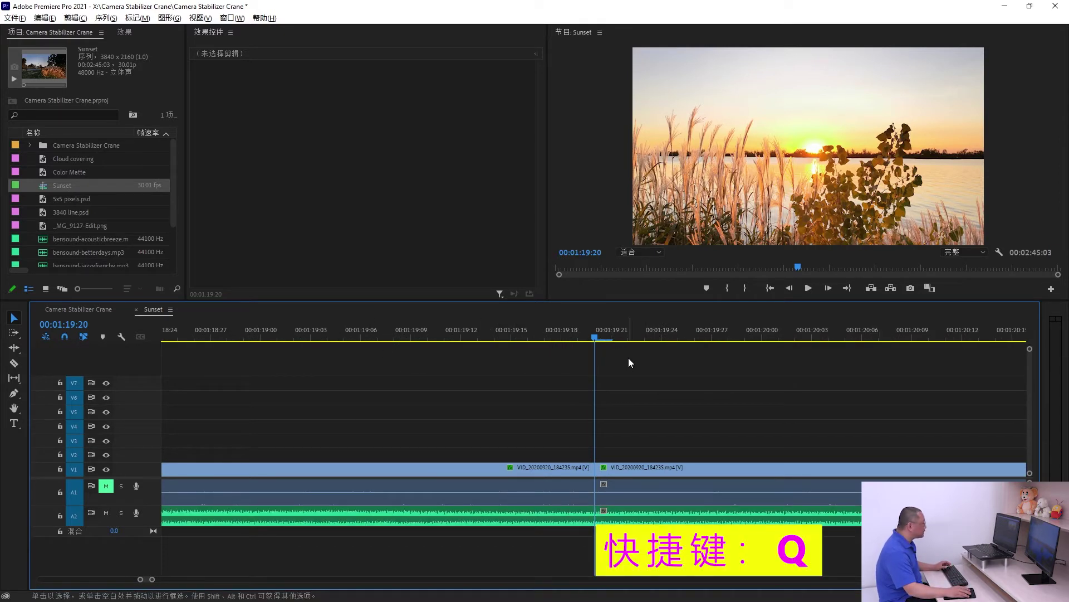
Add audio crossfades (Q) and cross dissolves (W) at the current edit and the next one
key(q)
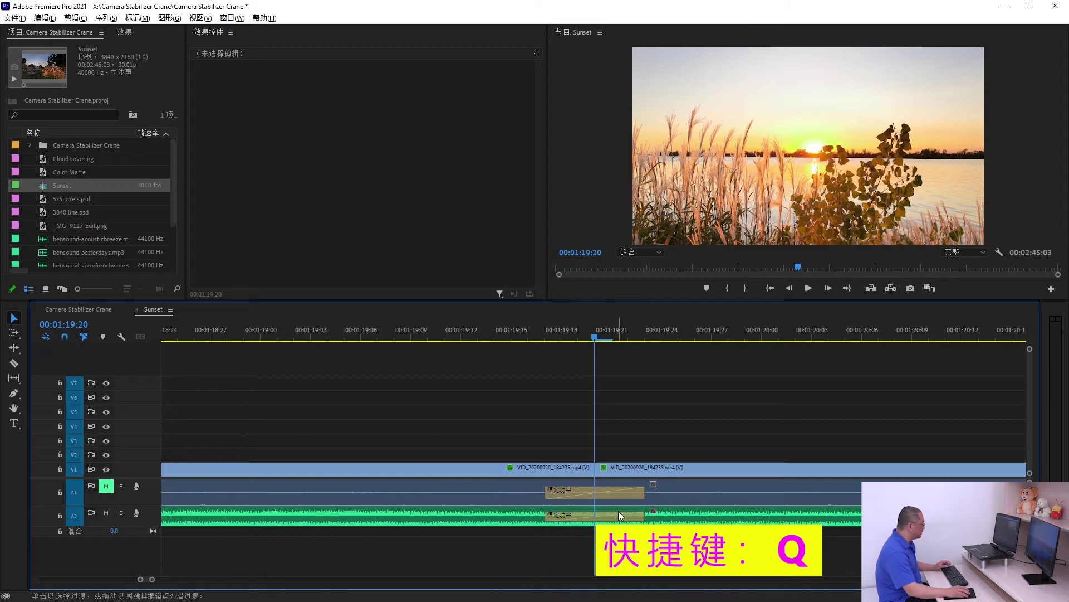
key(w)
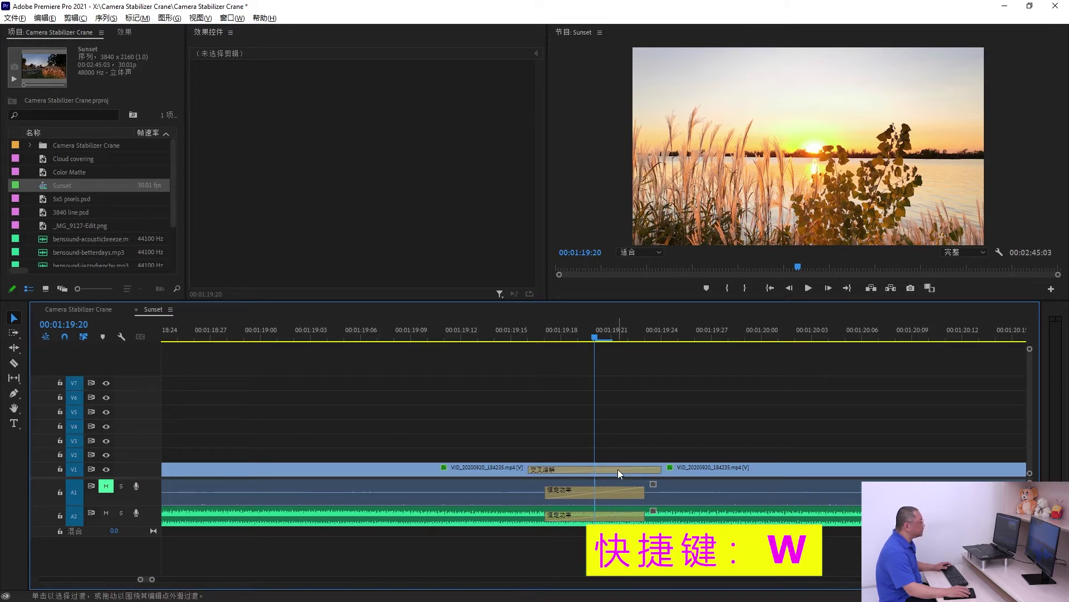
key(minus)
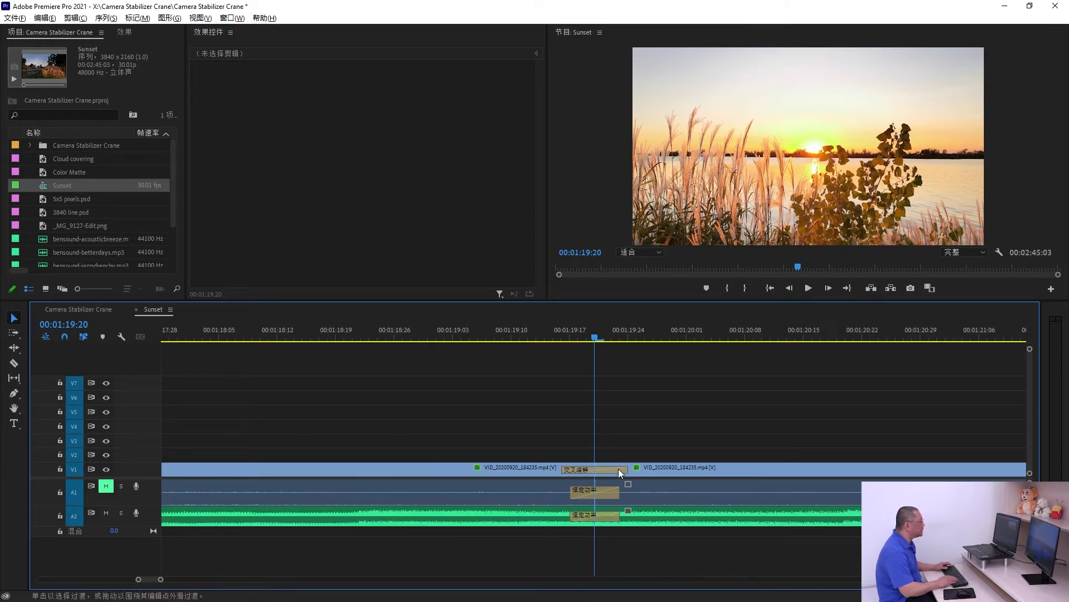
key(minus)
key(minus)
key(Down)
key(minus)
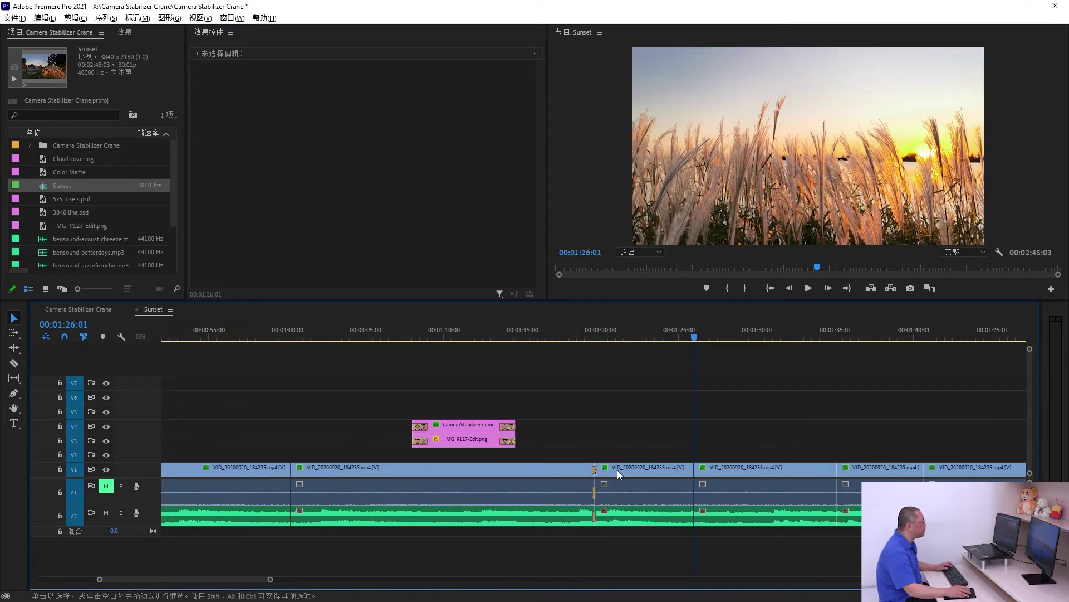
key(q)
key(w)
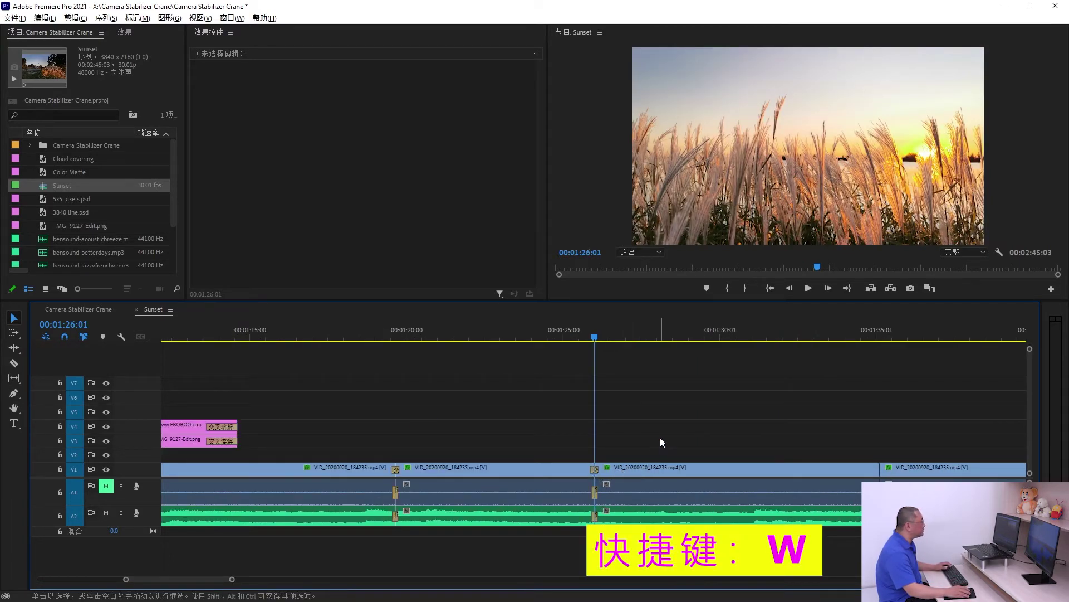
Add Q and W transitions at two more edits, then fit the sequence with \
key(Down)
key(q)
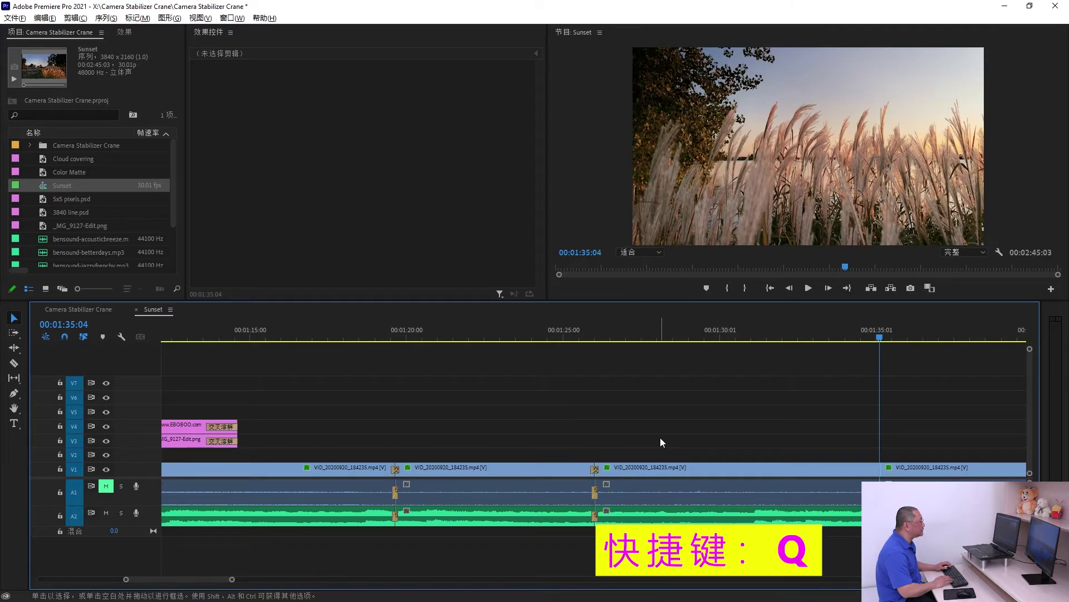
key(w)
key(Up)
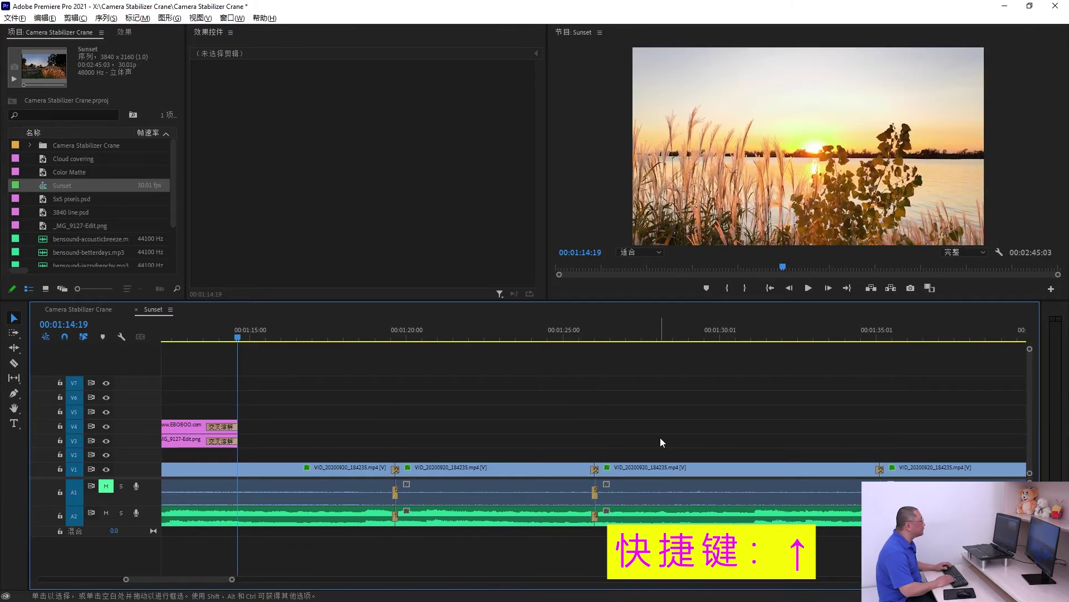
key(Up)
key(Up)
key(q)
key(w)
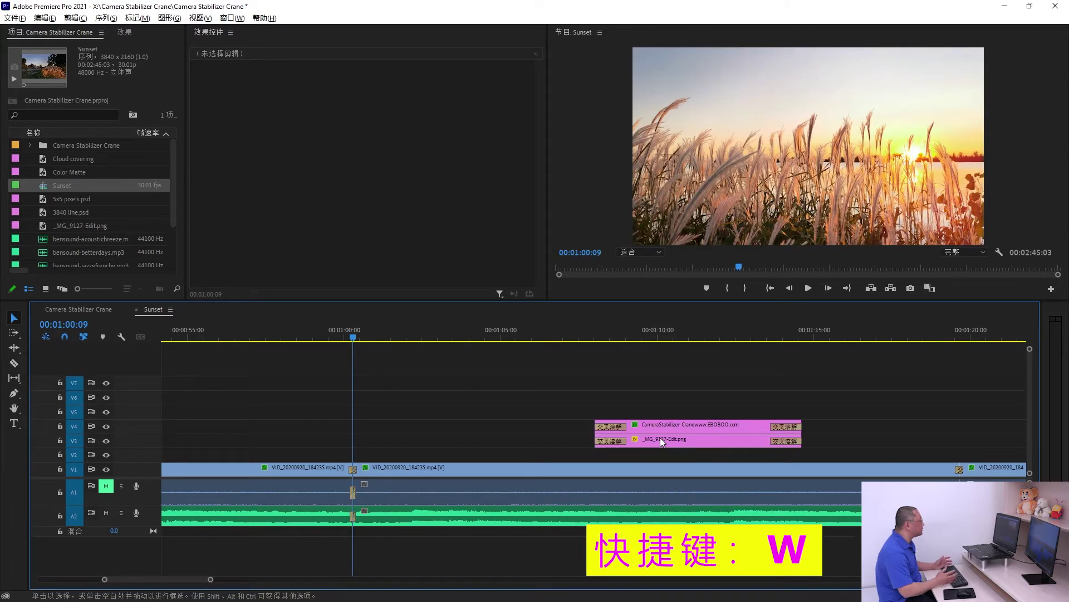
key(backslash)
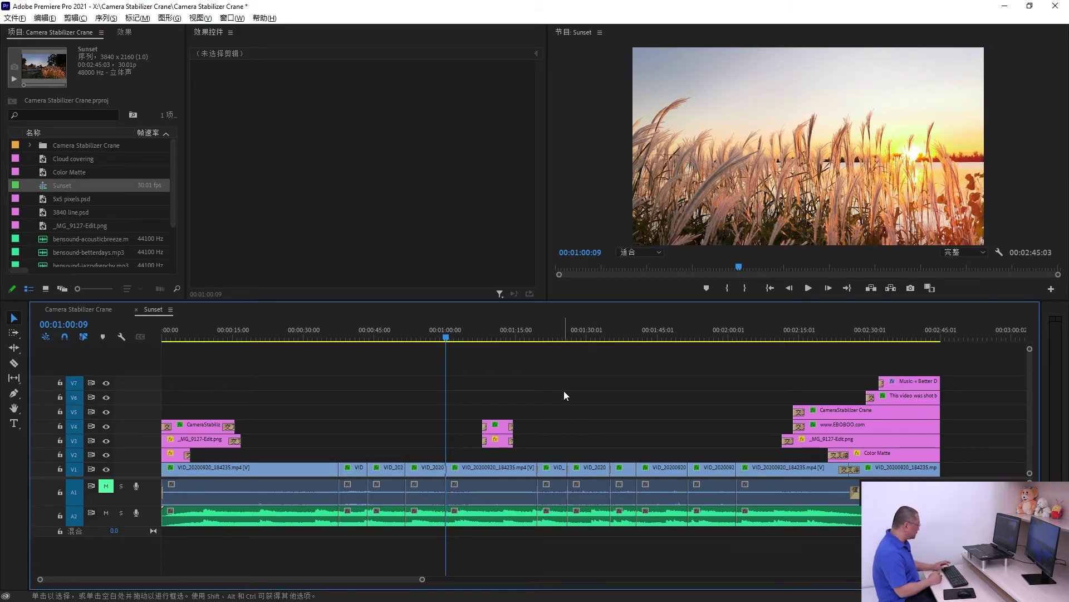
Play and stop the Sunset sequence, then play it in reverse and stop near 00:00:54:04
key(space)
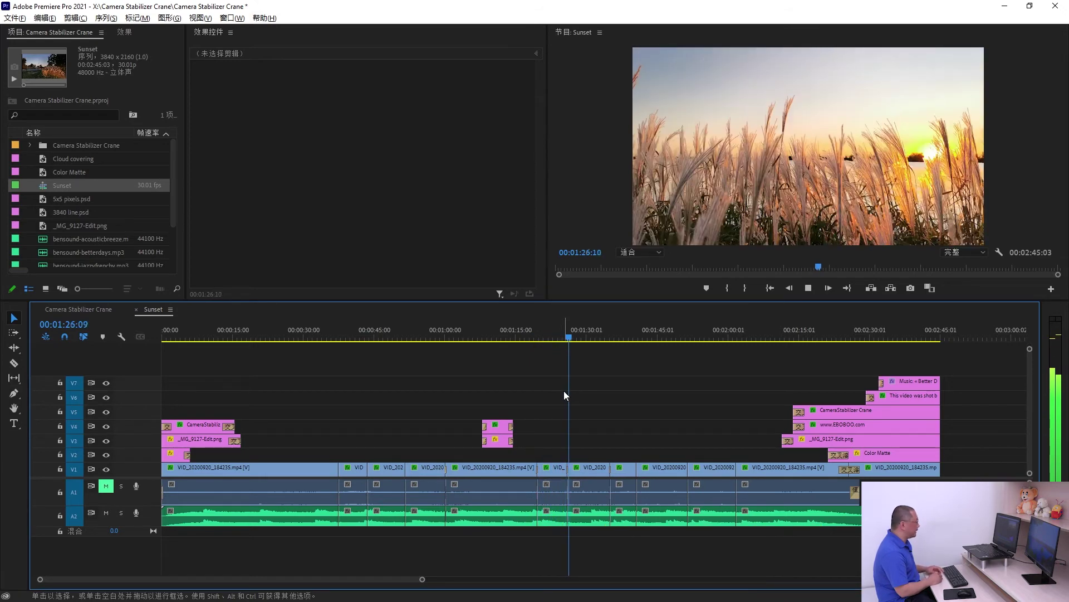
key(space)
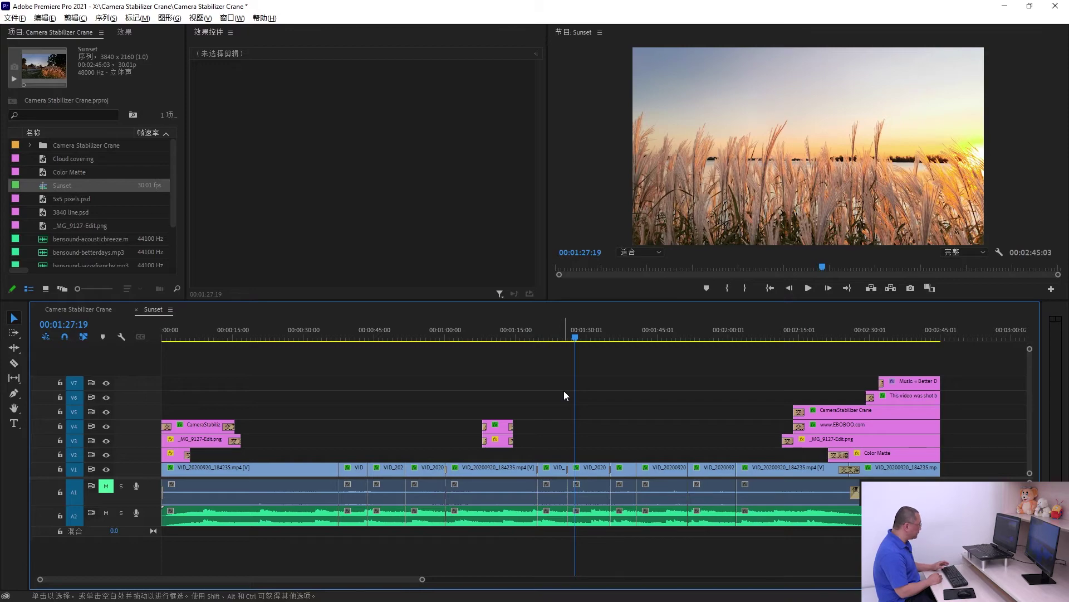
key(j)
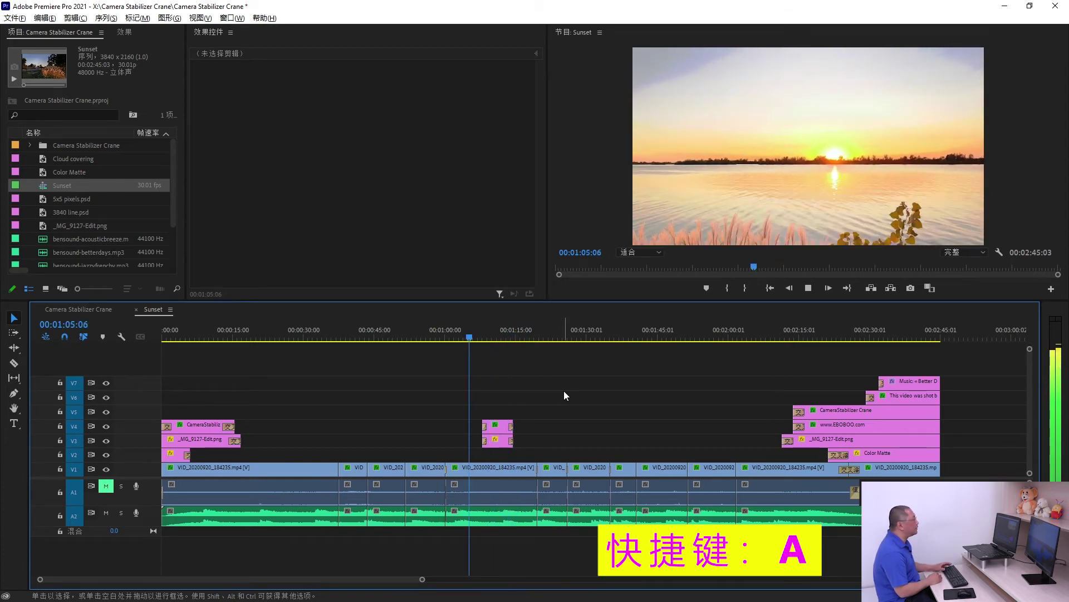
key(space)
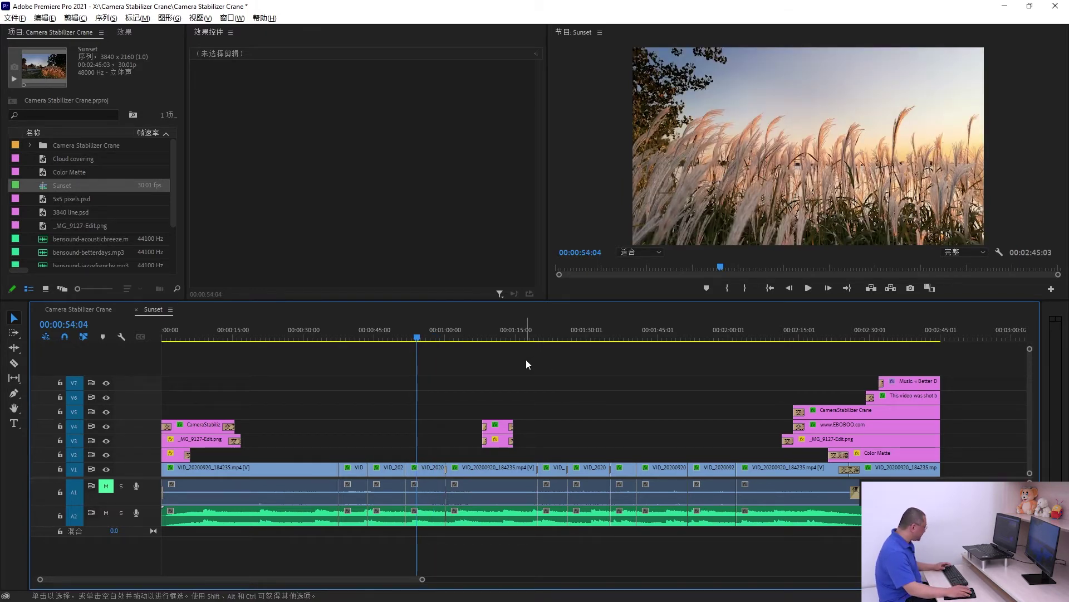
Zoom in around 01:08 and scrub and preview playback near the crane graphics start
click(482, 337)
key(=)
key(=)
key(=)
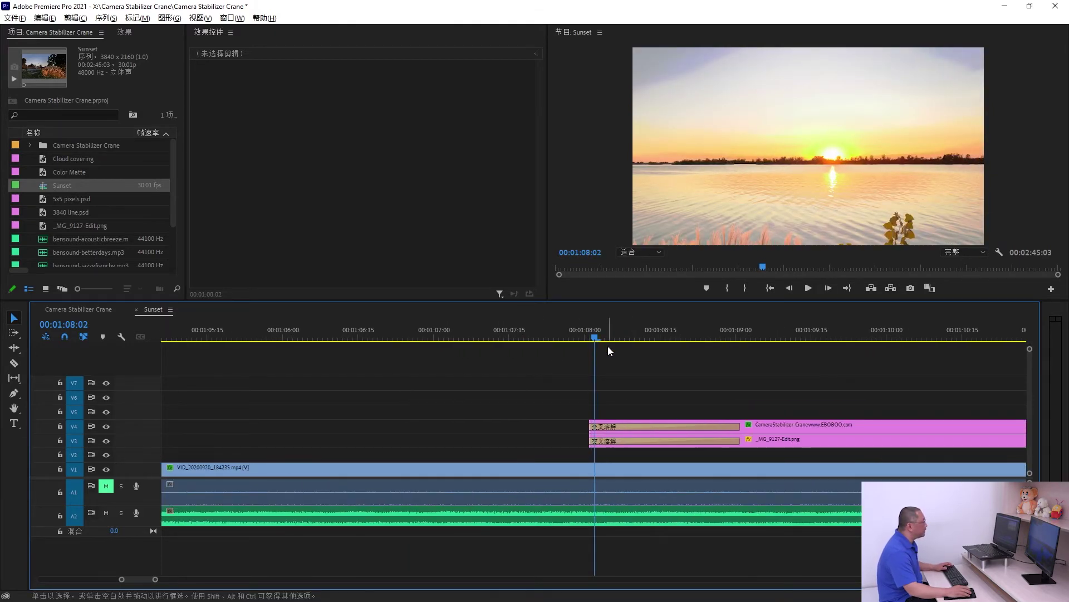
key(=)
key(=)
key(Left)
drag(599, 334, 647, 334)
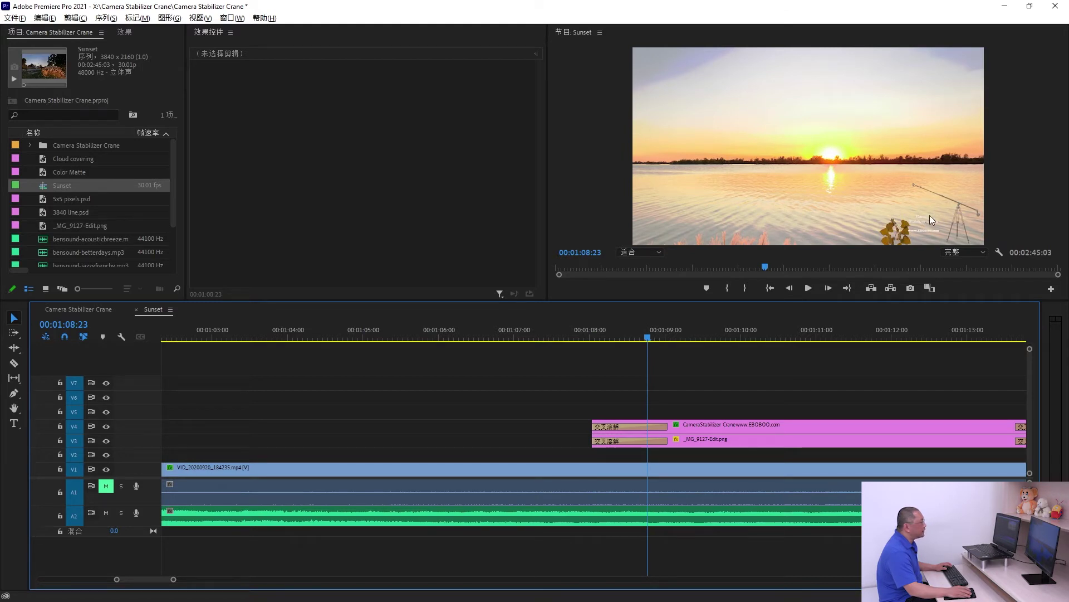
mouse_move(580, 334)
mouse_down()
mouse_move(688, 334)
mouse_move(563, 326)
mouse_up()
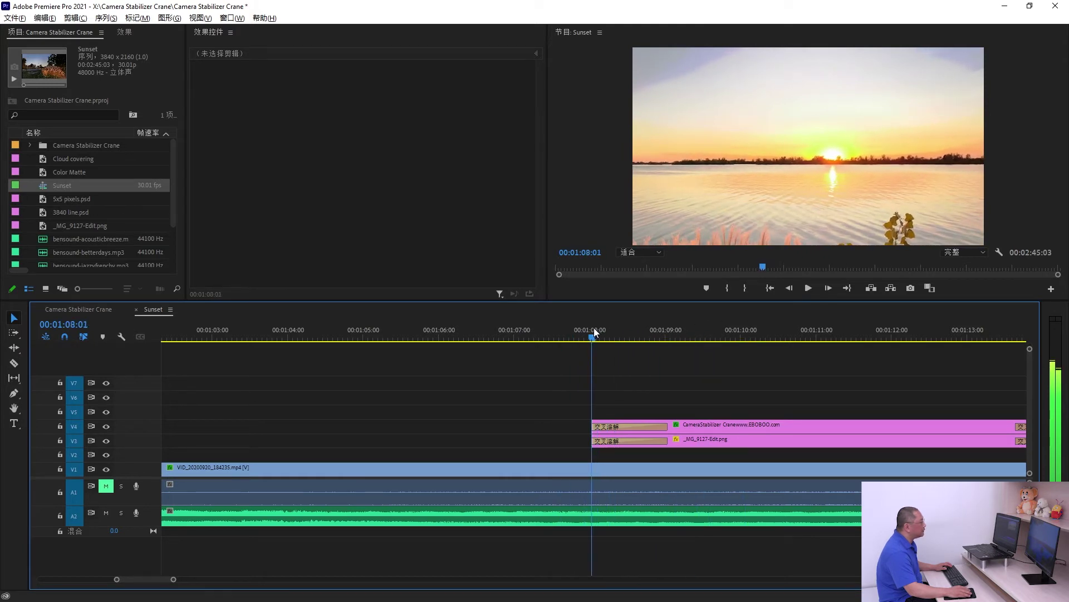
drag(562, 331, 444, 337)
key(space)
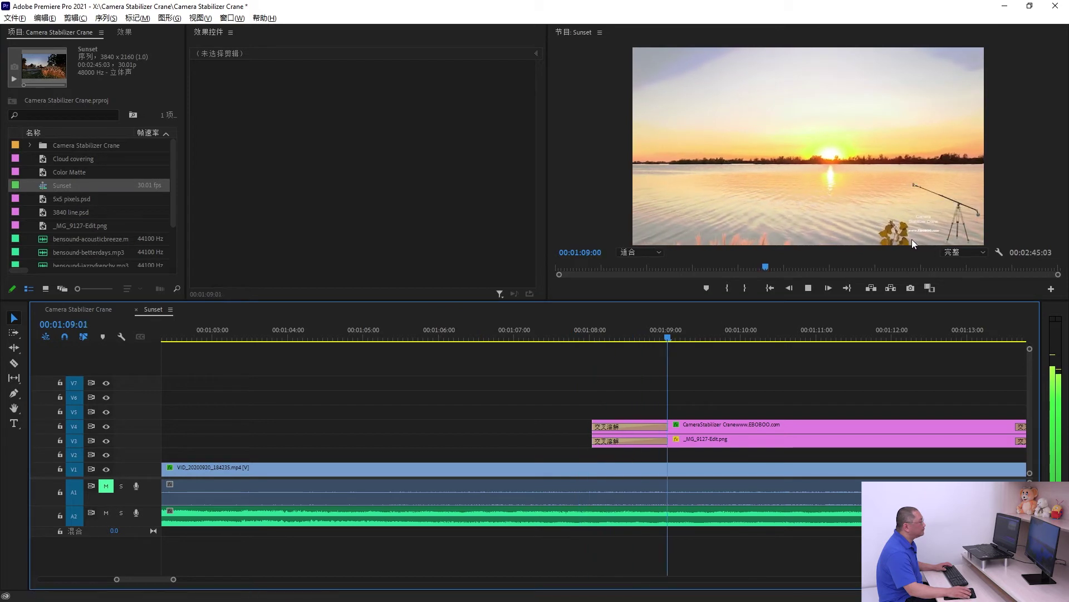
key(space)
key(space)
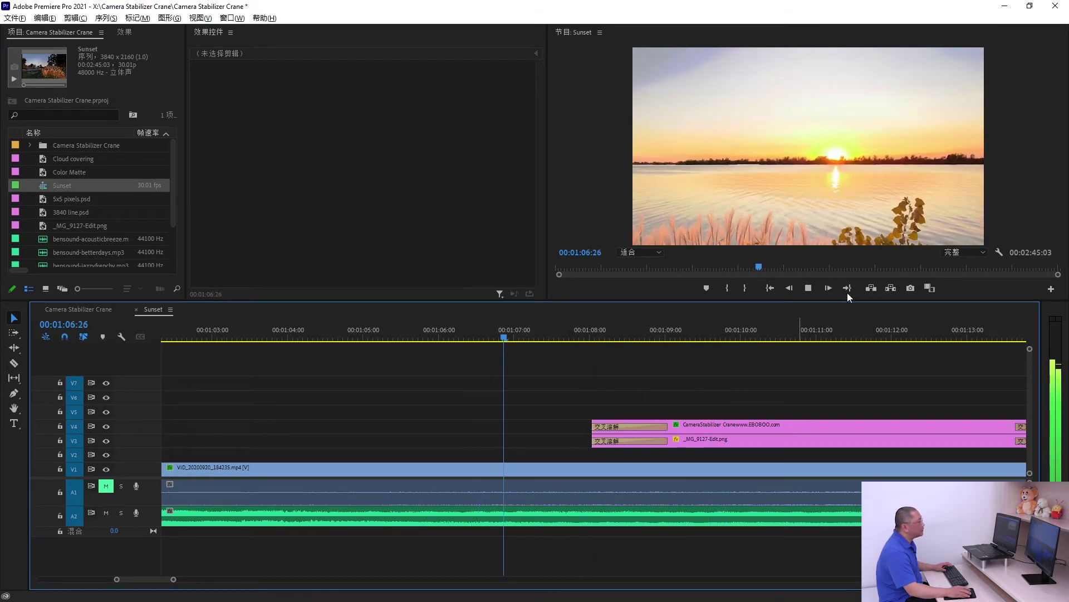
key(space)
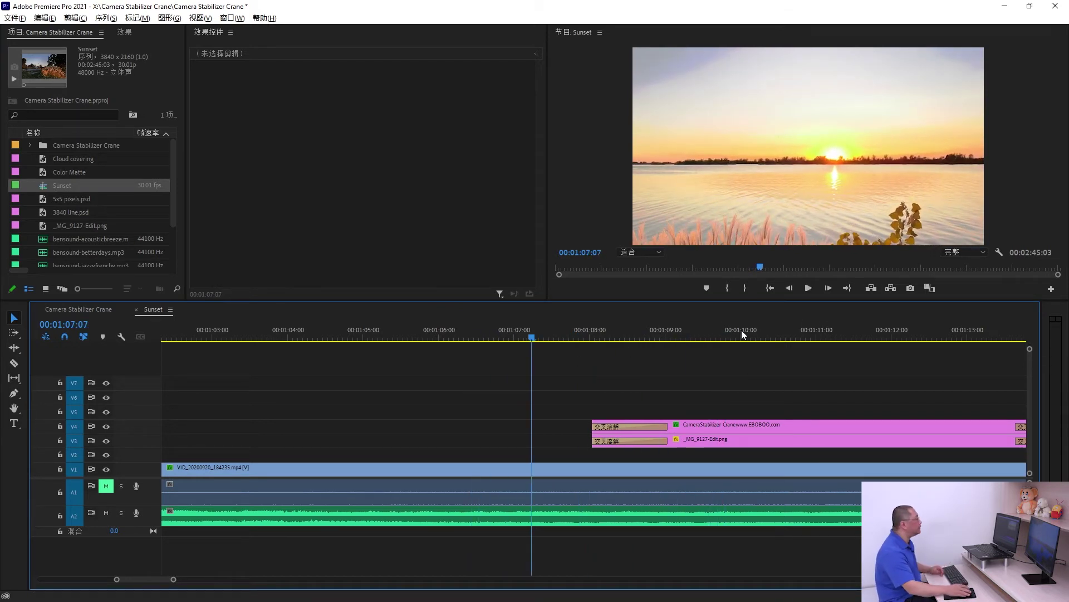
Park the playhead at 00:01:08:01 and play around it twice with D
click(595, 334)
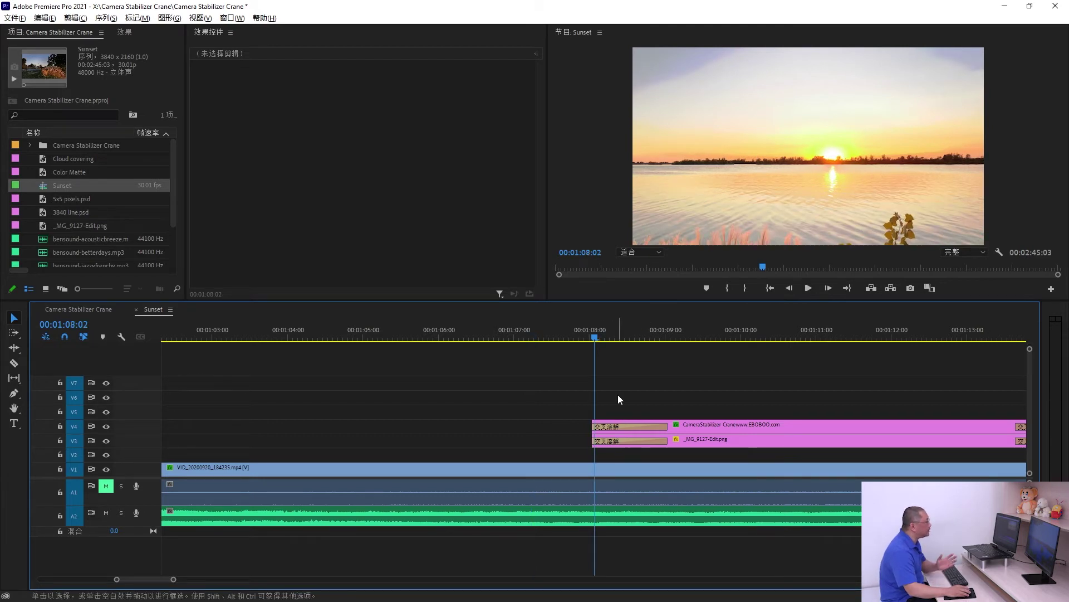
drag(592, 334, 482, 334)
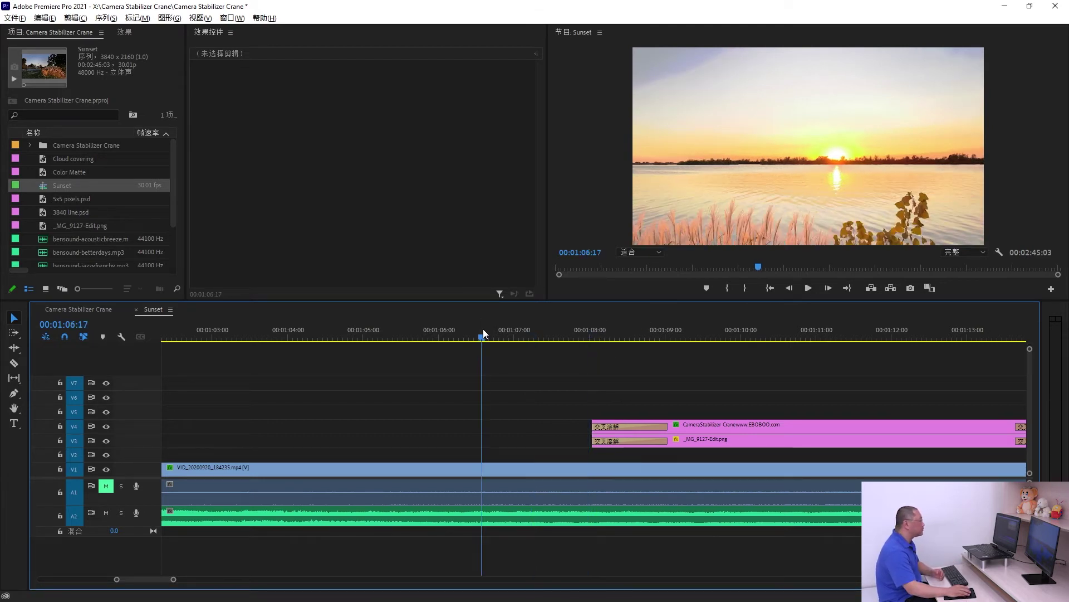
click(592, 336)
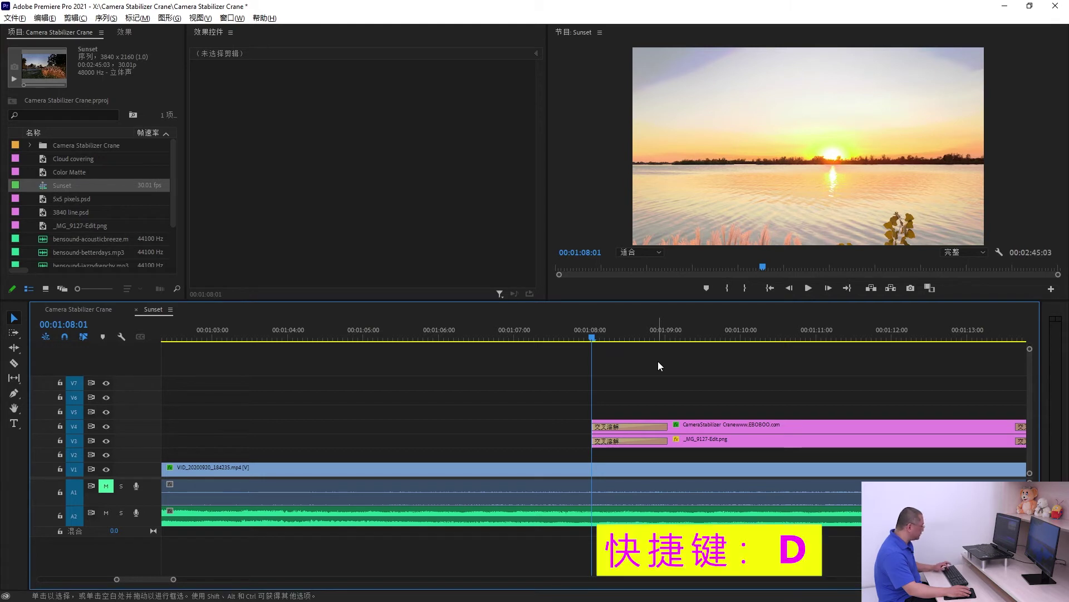
key(d)
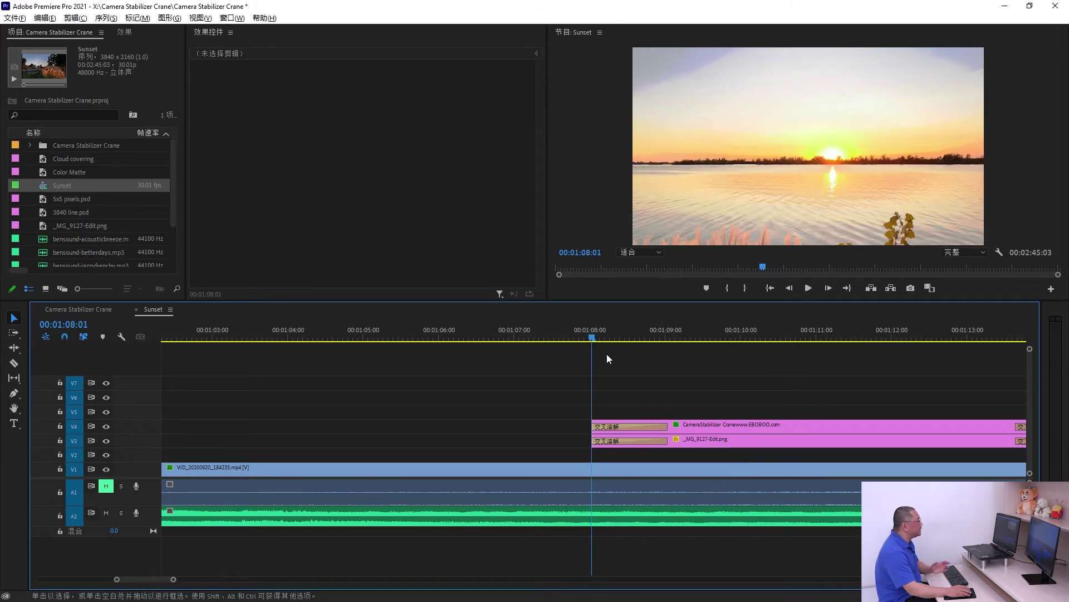
key(d)
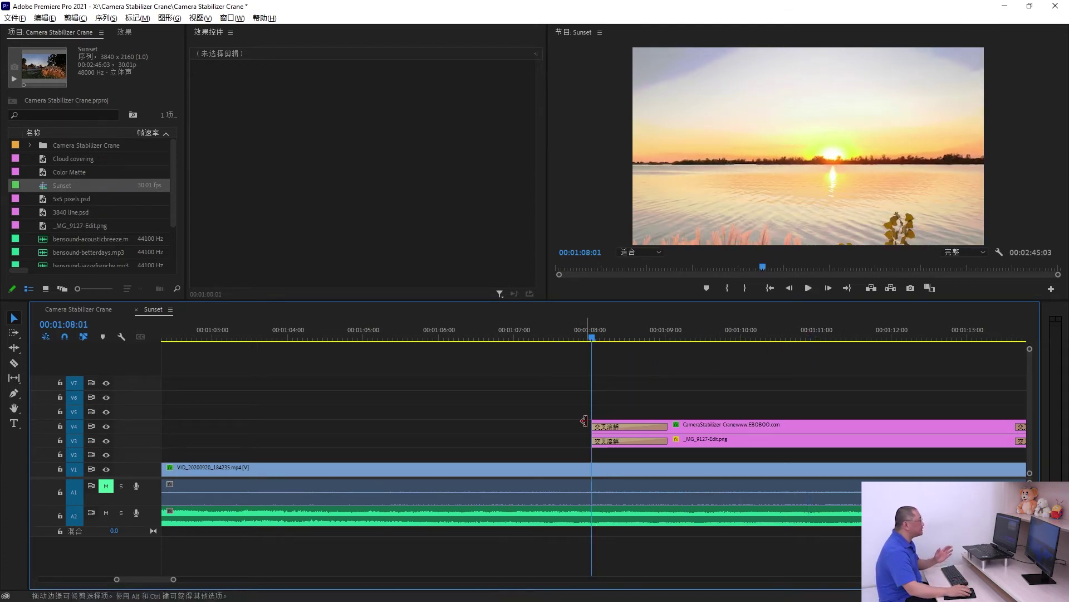
In Playback preferences, set Pre-roll to 1 second and Post-roll to 2 seconds
click(45, 19)
mouse_move(83, 380)
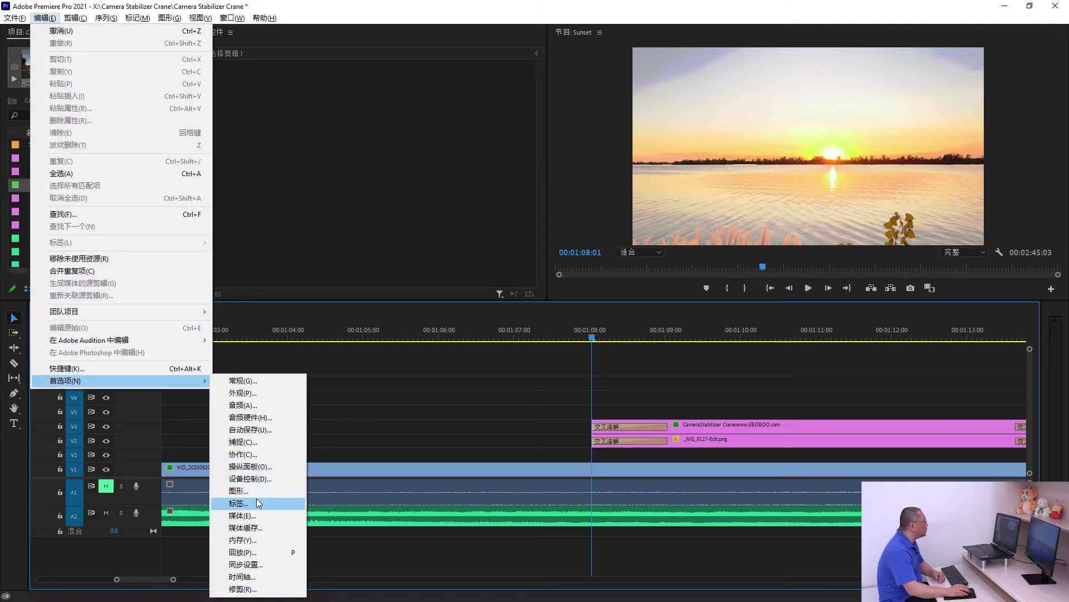
click(254, 552)
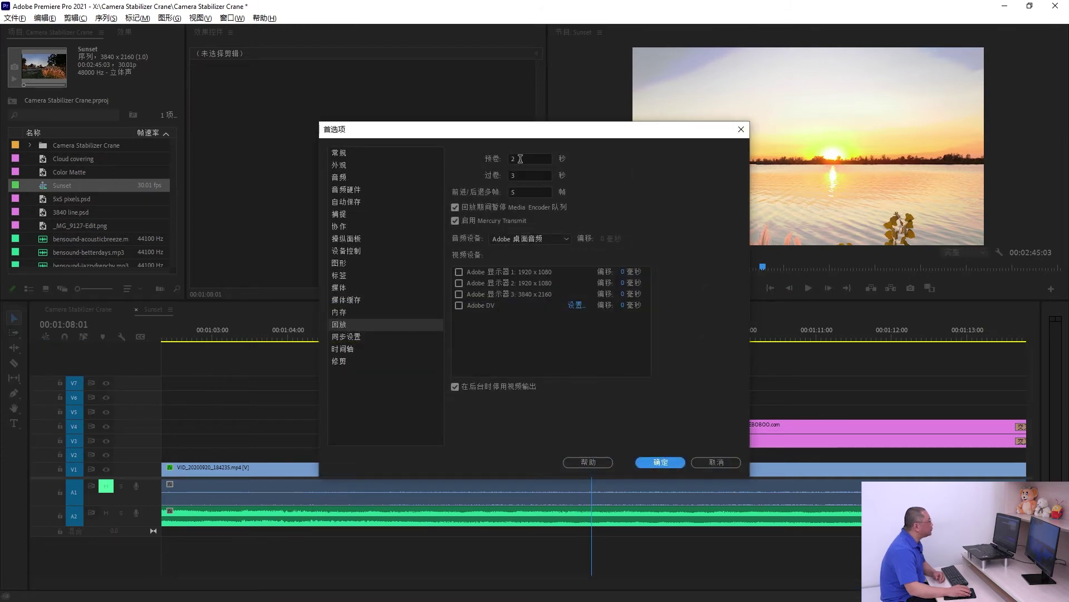
double_click(520, 159)
text(1)
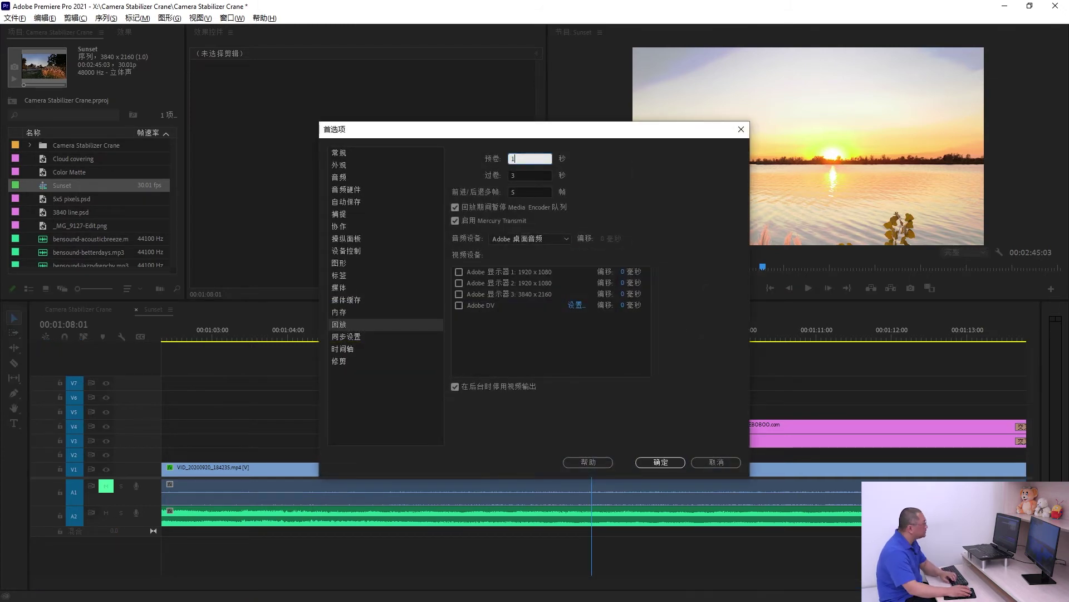
double_click(525, 174)
text(3)
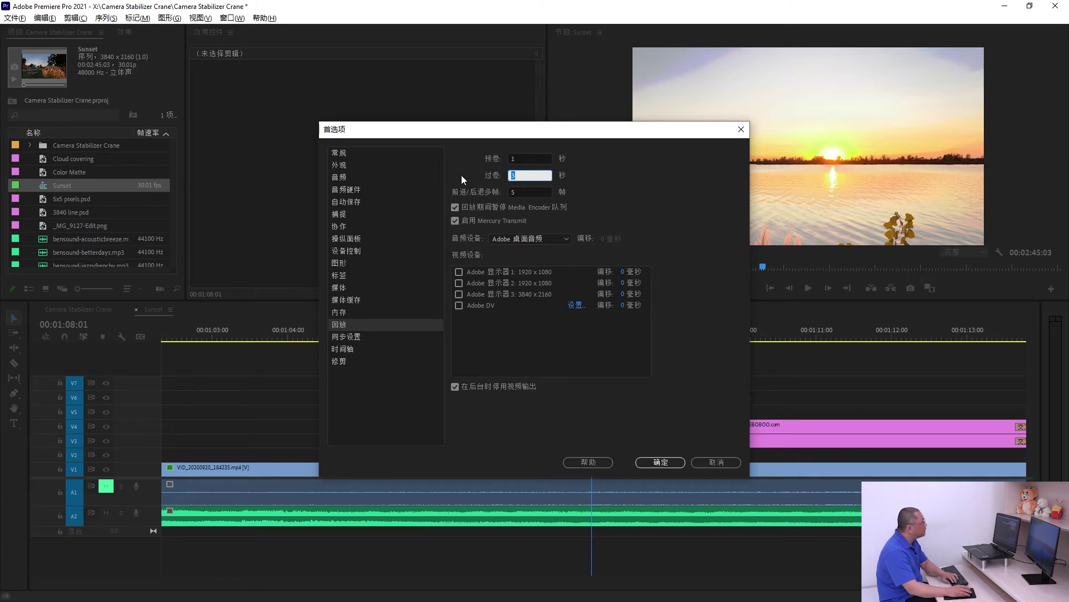
text(2)
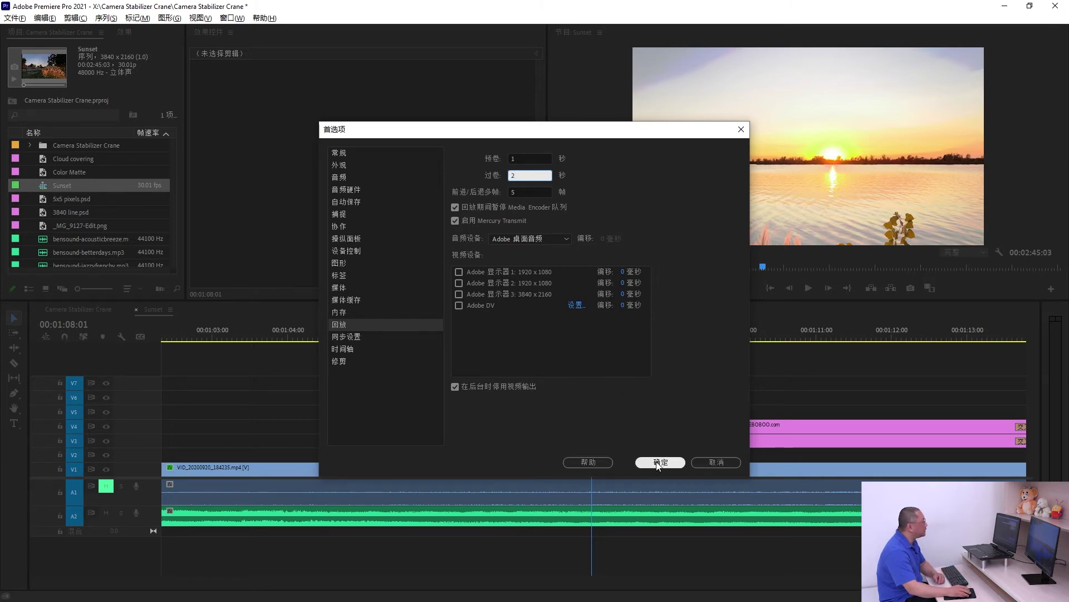
click(658, 462)
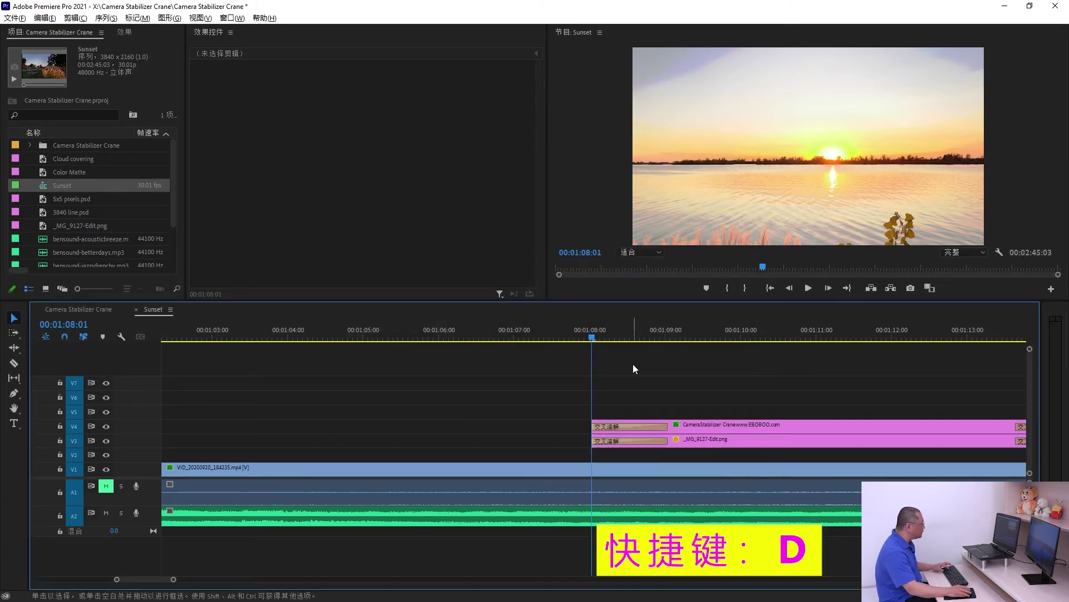
Play around the playhead at 00:01:08:01, then zoom the timeline to show the whole Sunset sequence
key(d)
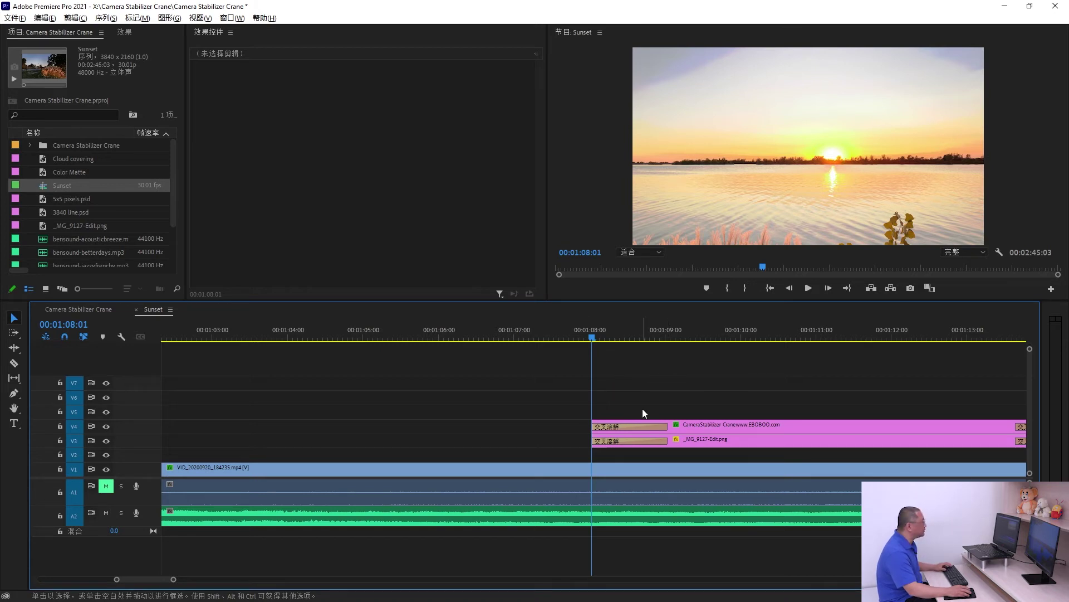
key(backslash)
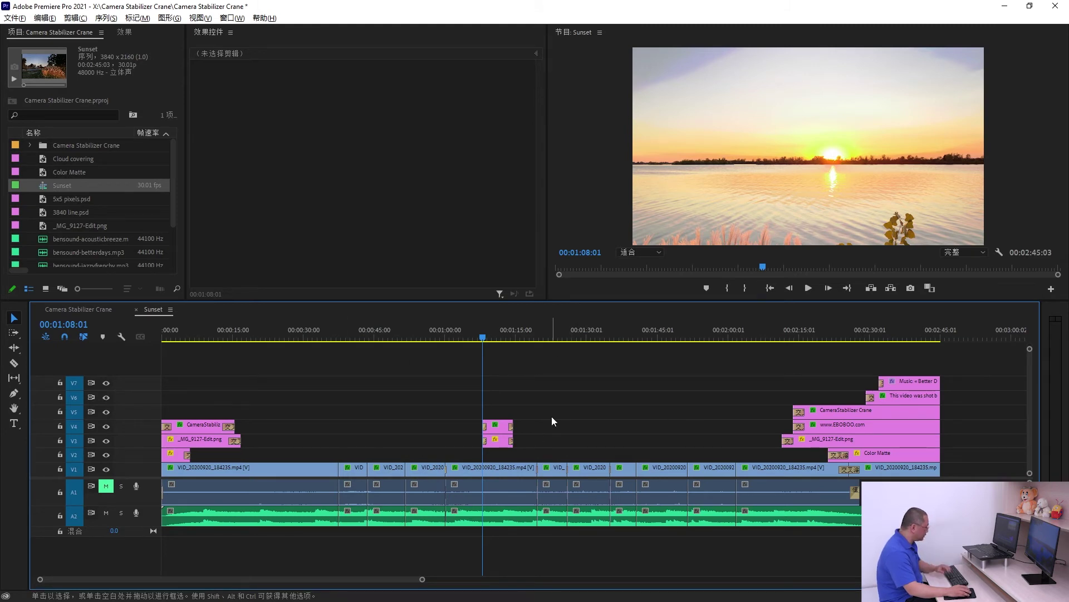
key(f)
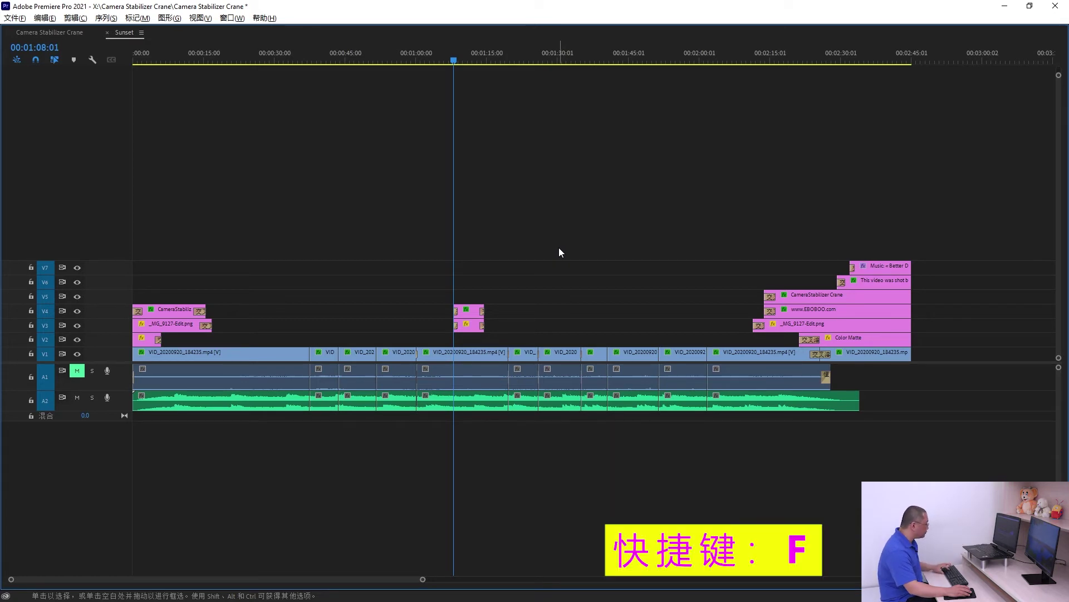
key(f)
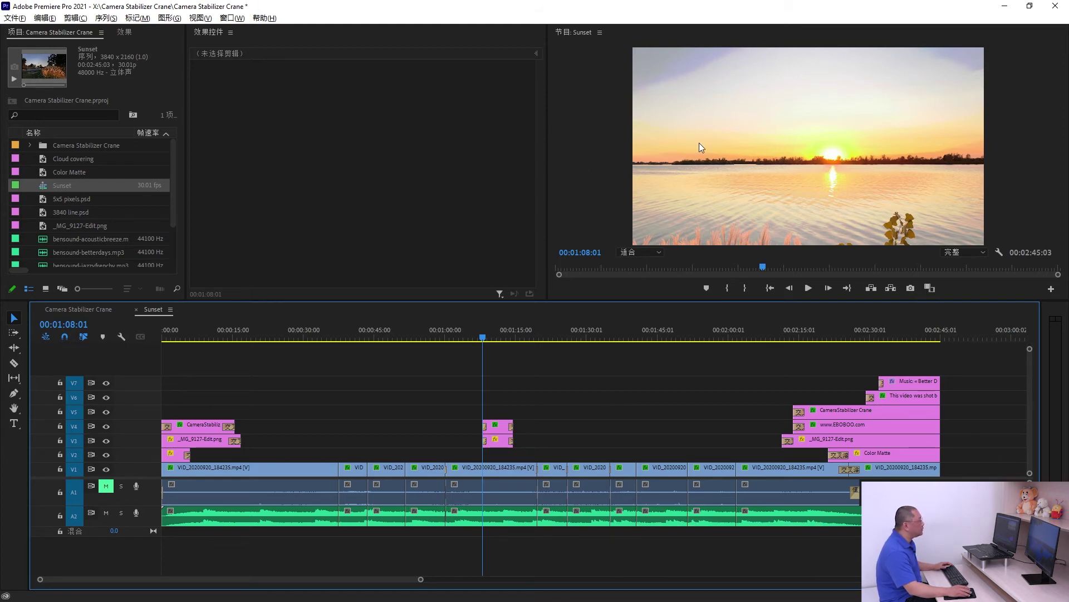
key(f)
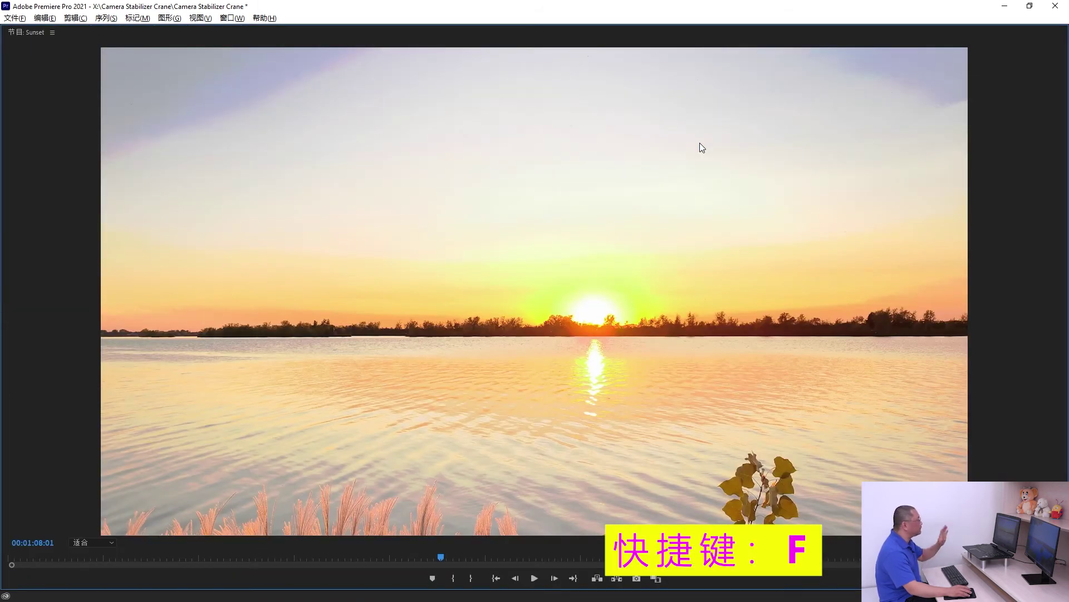
key(f)
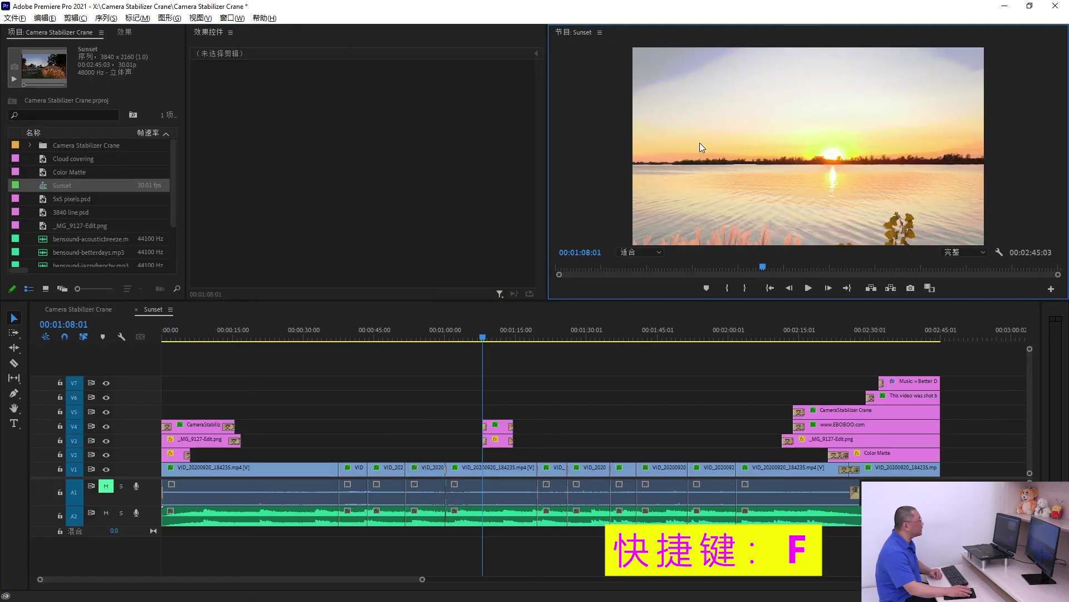
key(f)
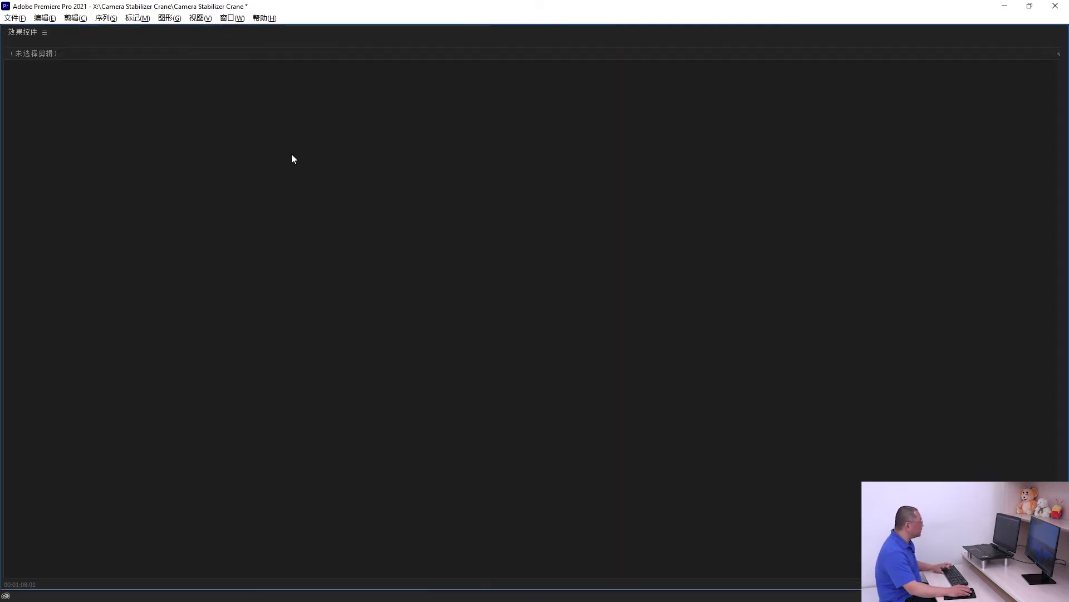
key(f)
key(f)
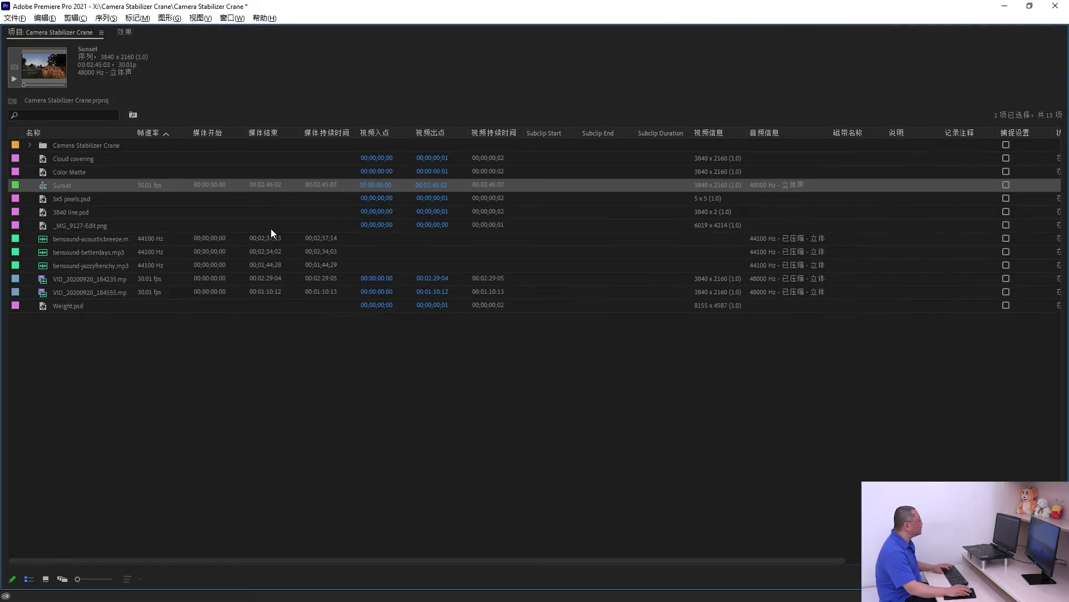
key(f)
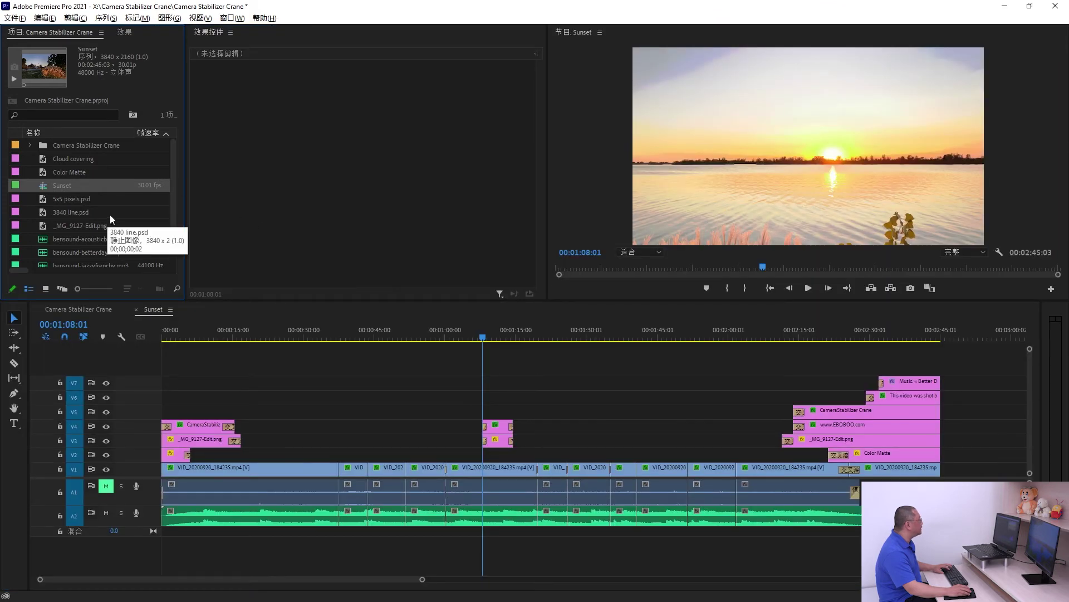
key(f)
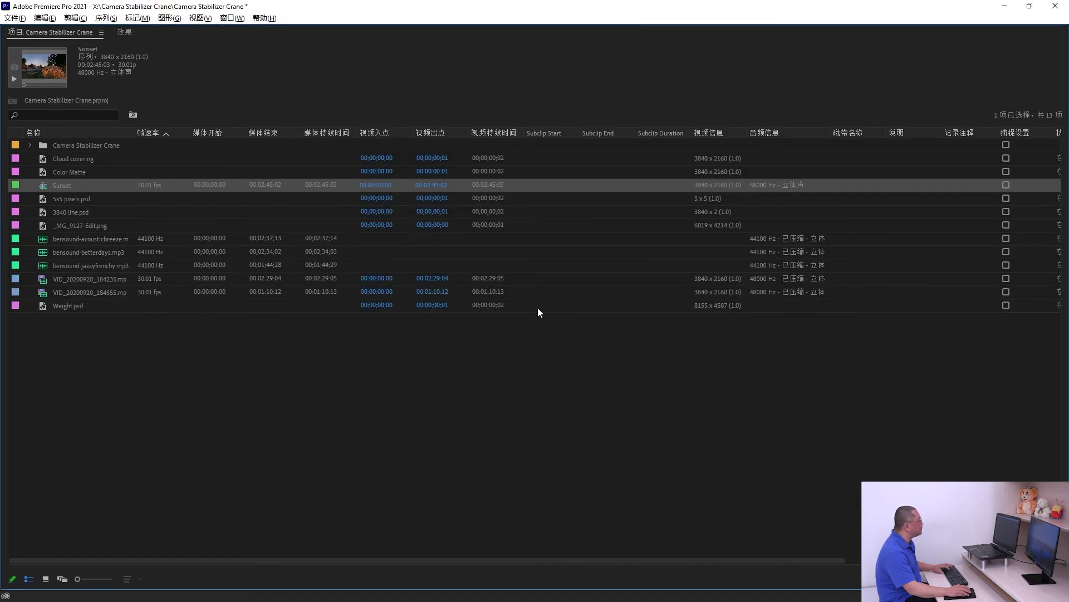
key(f)
key(f)
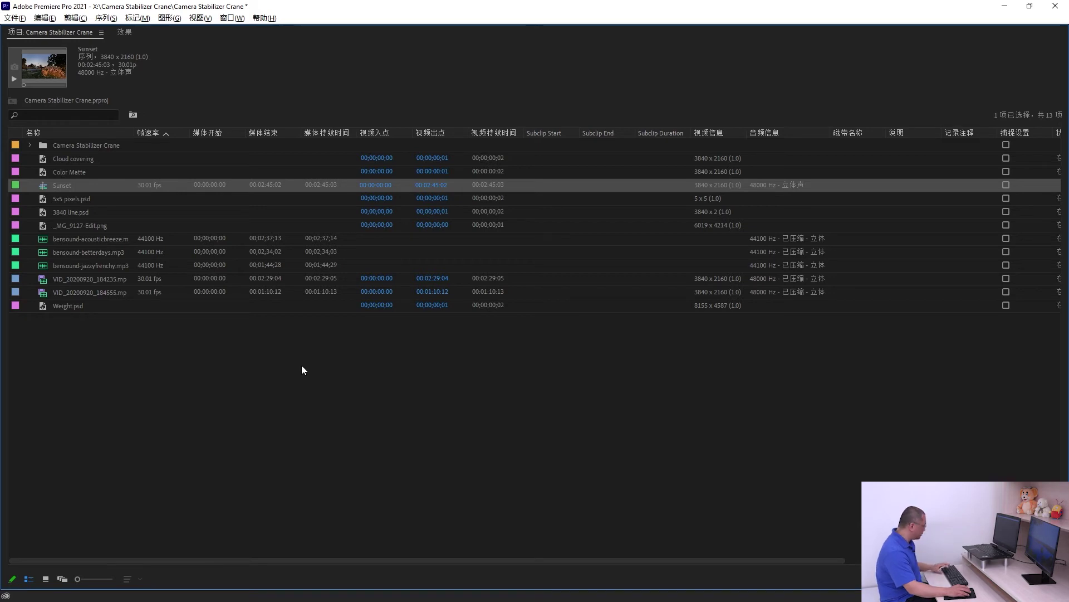
key(grave)
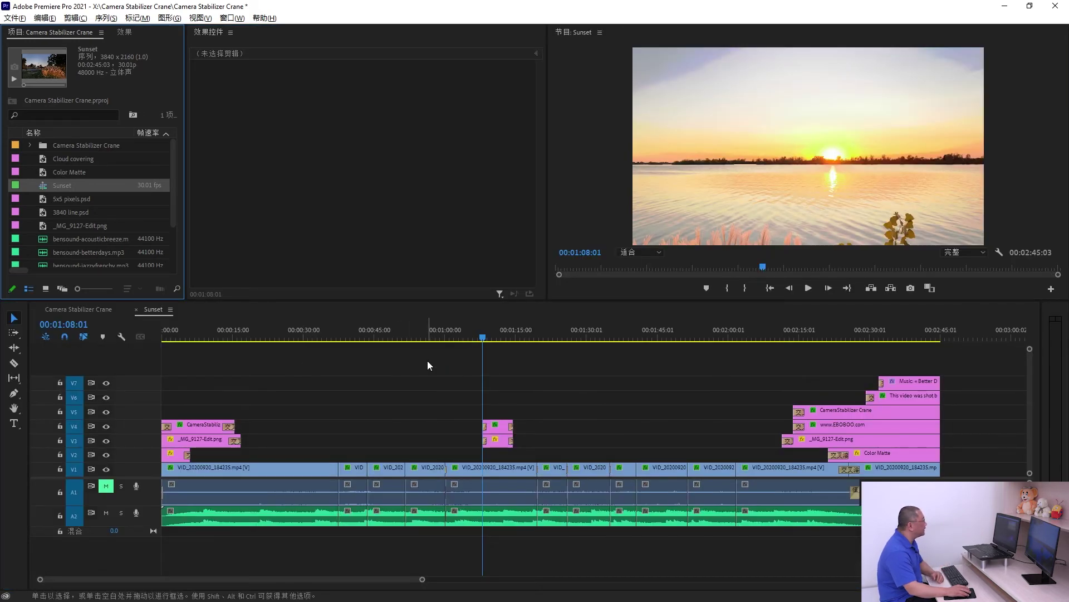
Lift three short clips and their audio off V1, leaving gaps, then select the next clip
click(428, 361)
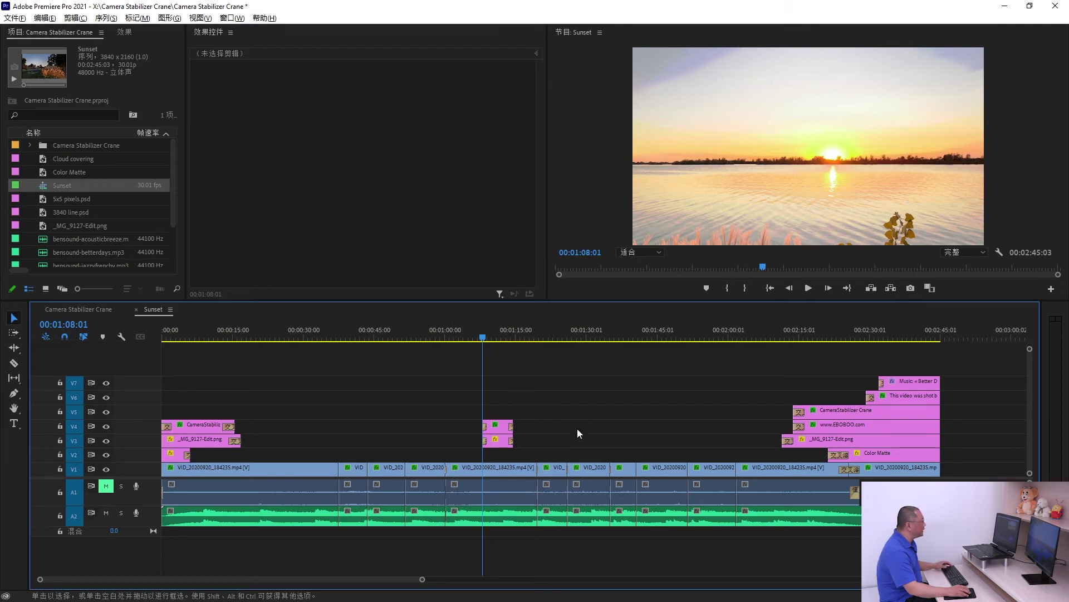
drag(554, 429, 555, 540)
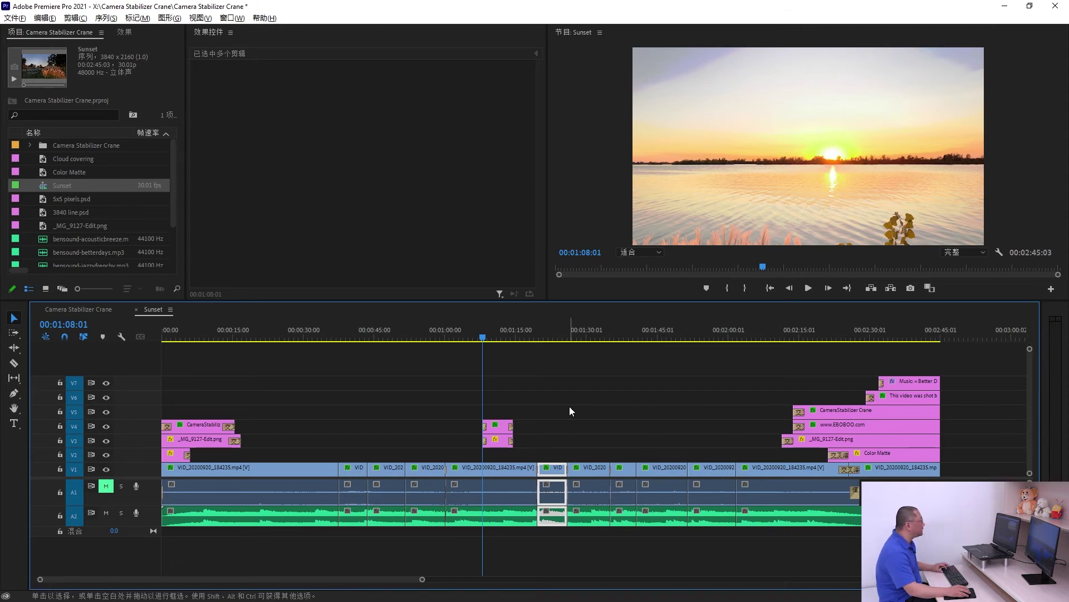
key(x)
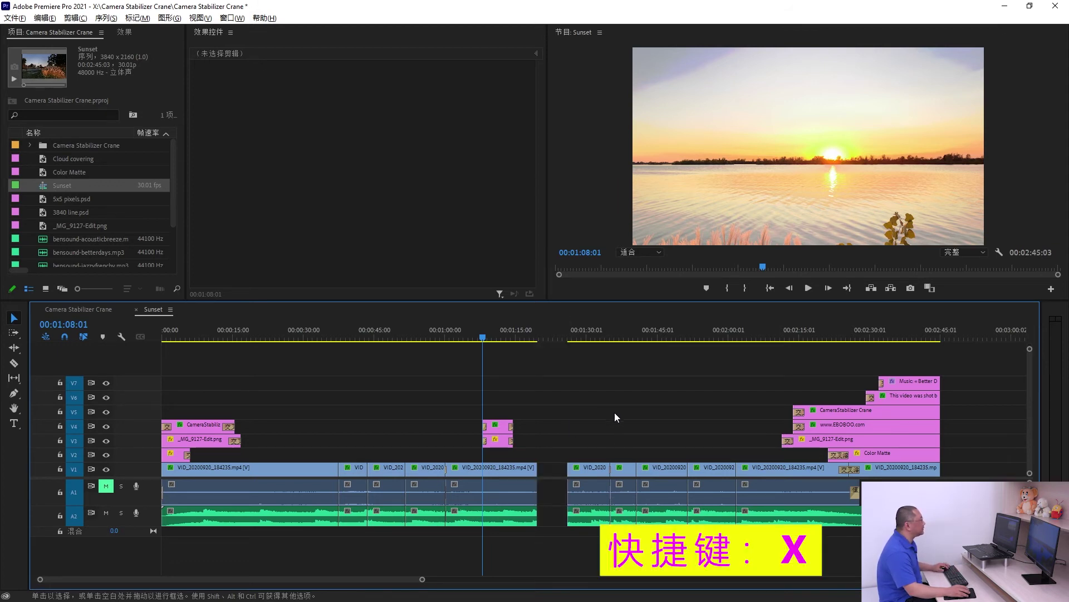
click(623, 468)
key(x)
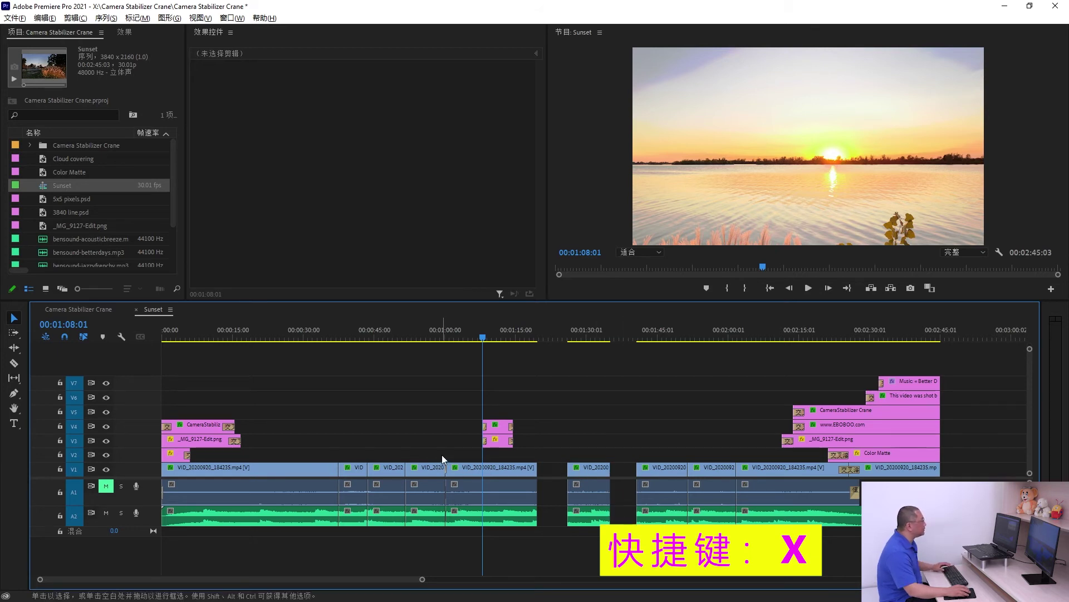
click(349, 493)
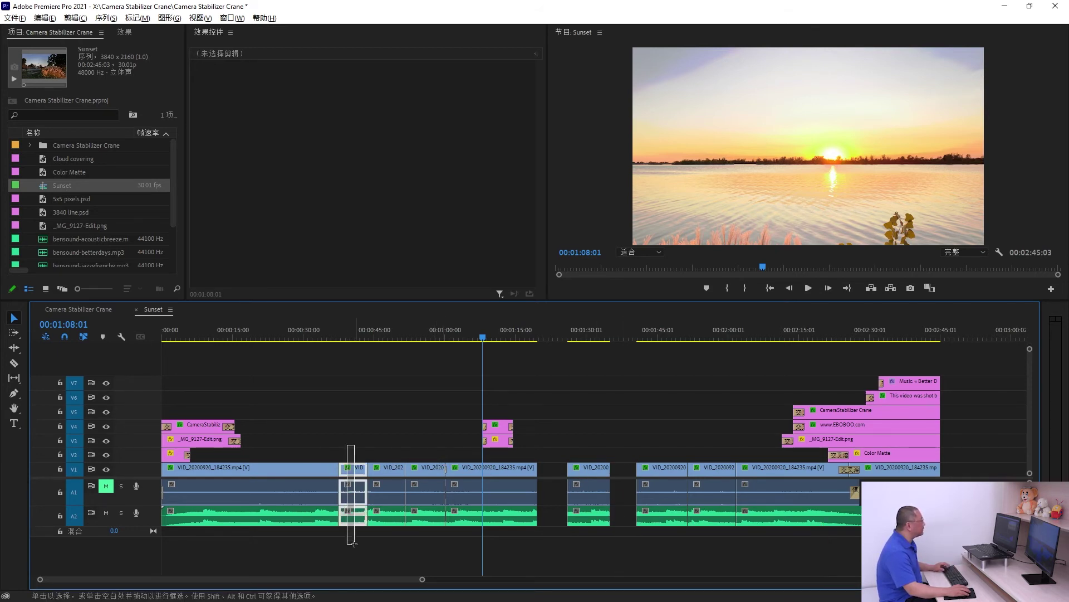
key(Delete)
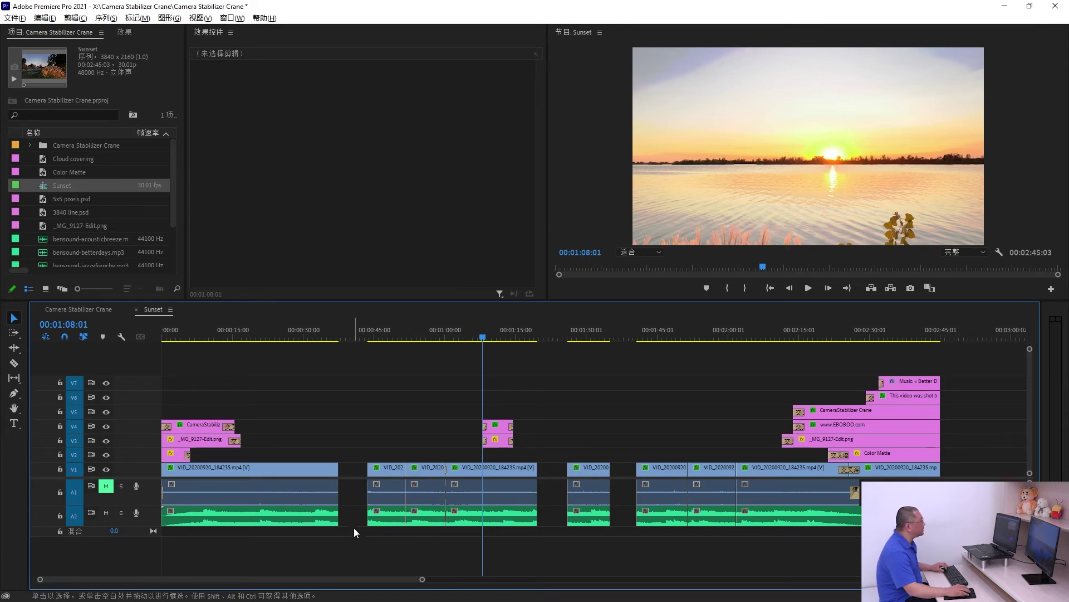
drag(366, 444, 383, 528)
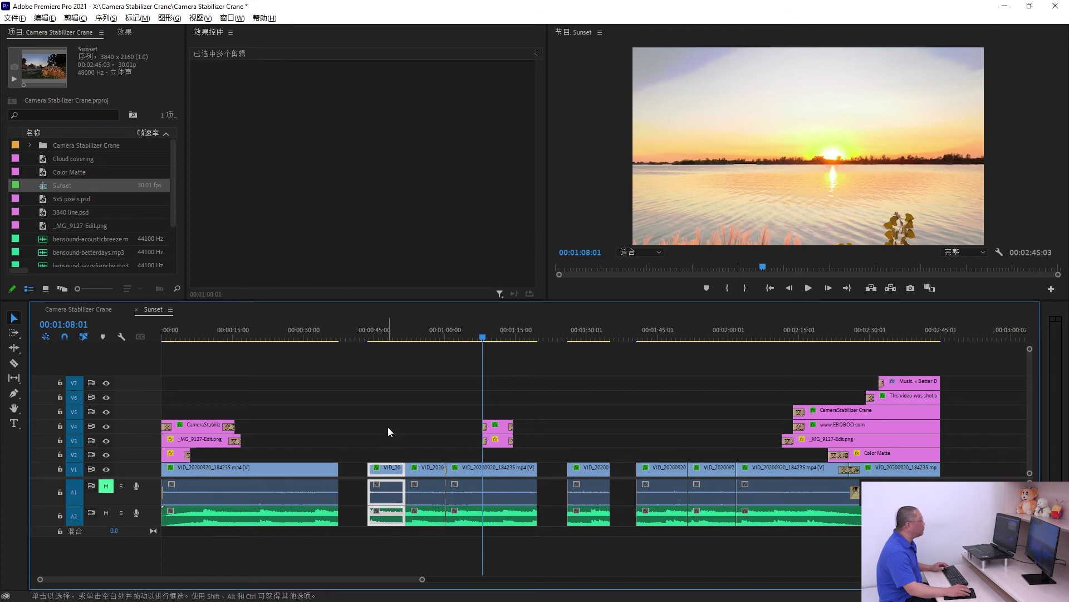
Ripple-delete four more clips with the Z shortcut so later clips shift left
key(z)
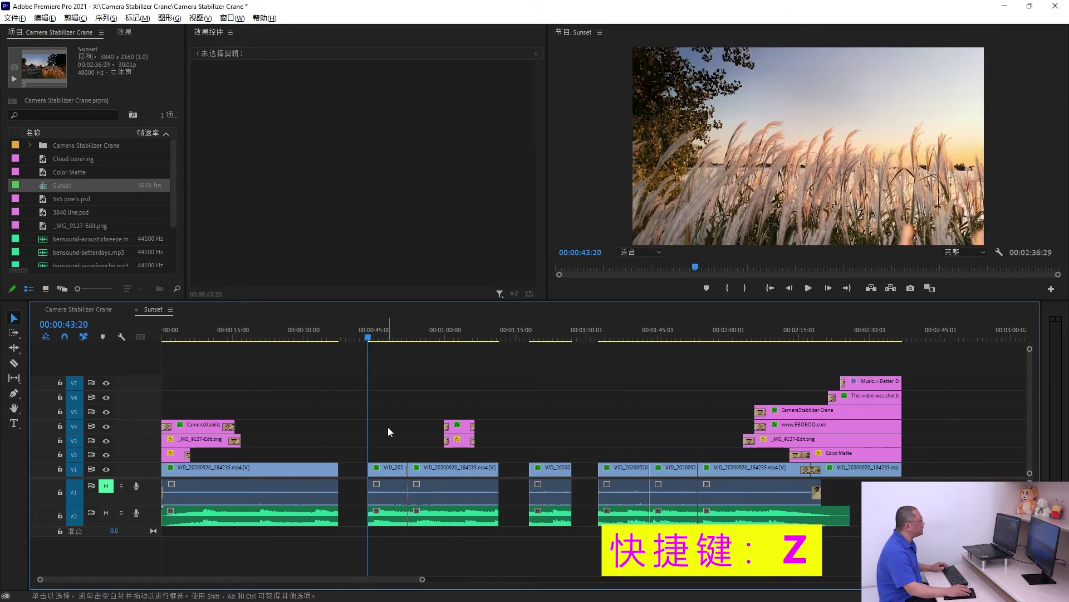
drag(633, 443, 613, 501)
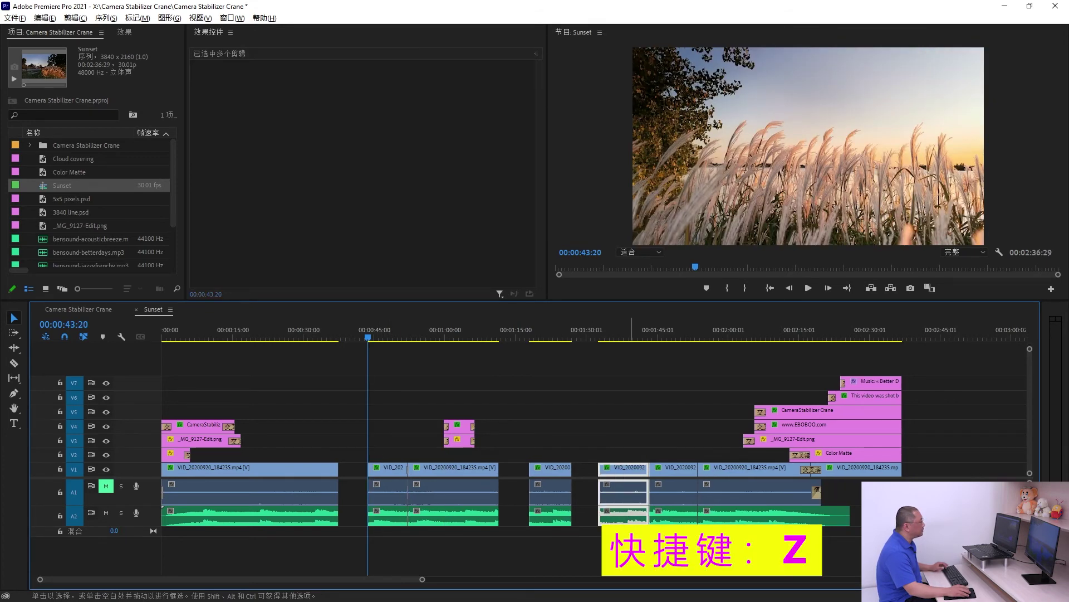
key(z)
drag(618, 439, 624, 516)
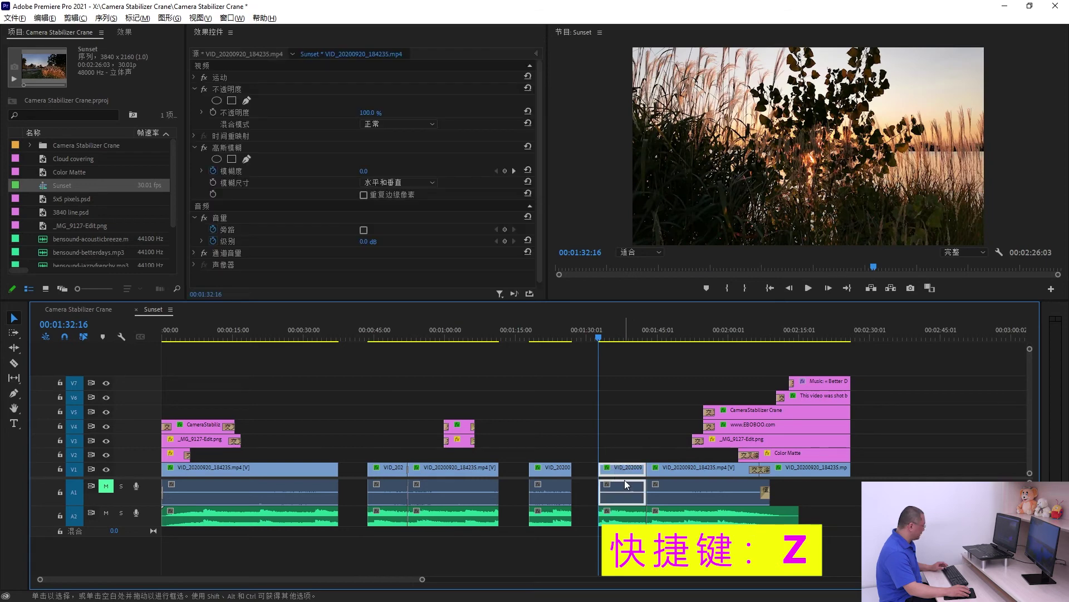
key(z)
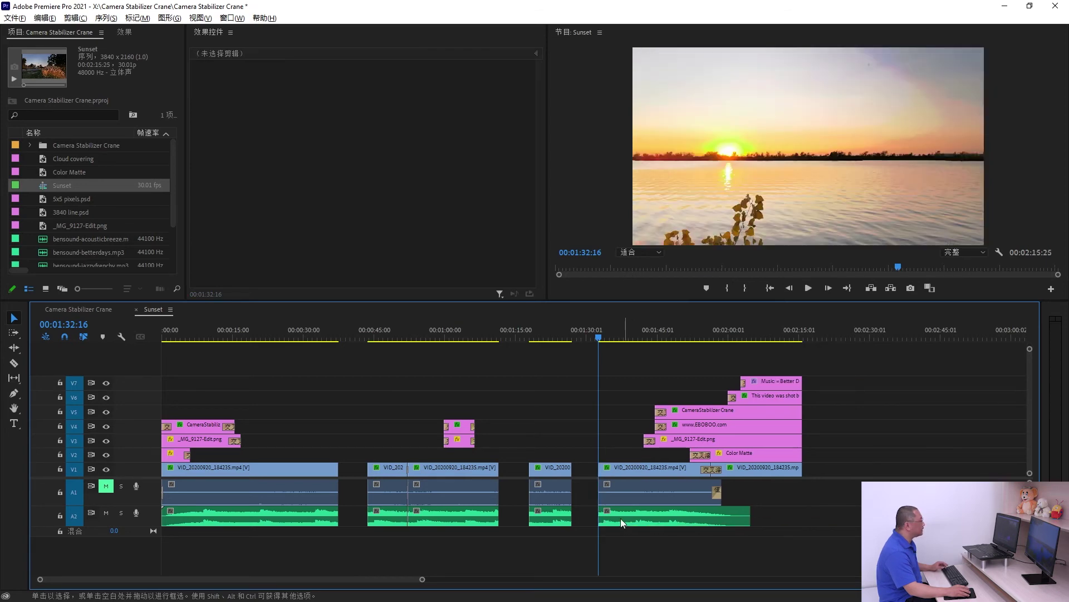
drag(539, 455, 557, 519)
key(z)
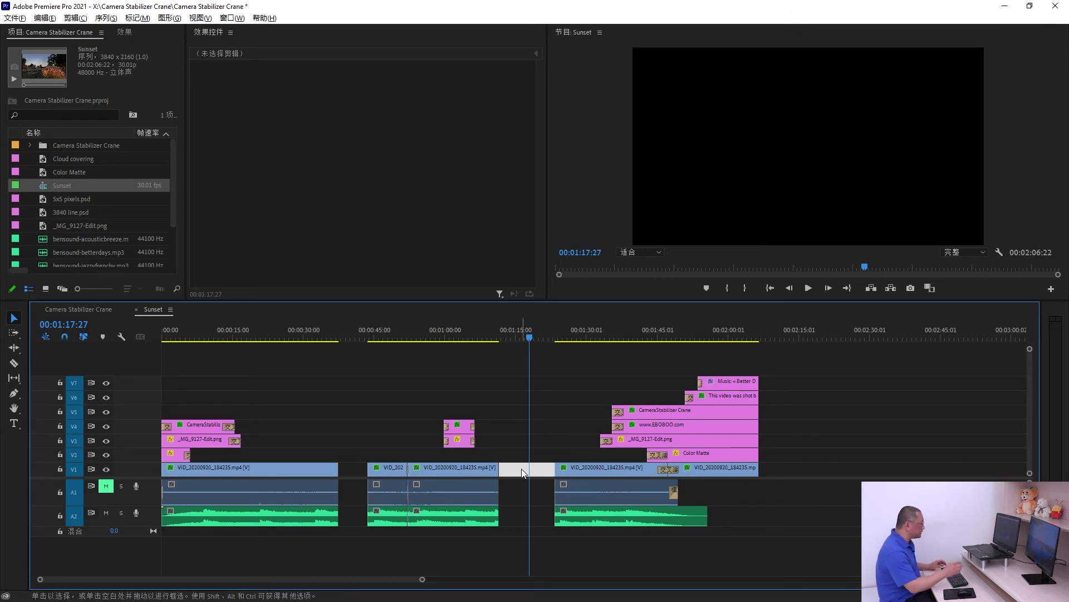
Delete the two remaining gaps on V1 and move the playhead back to about 00:00:33
key(Delete)
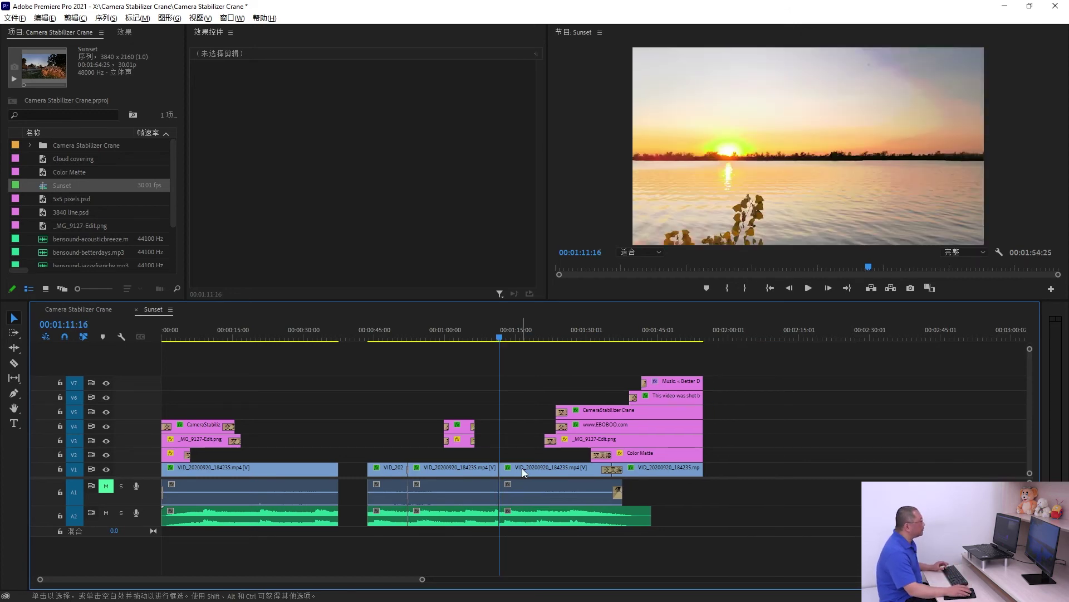
click(349, 468)
key(Delete)
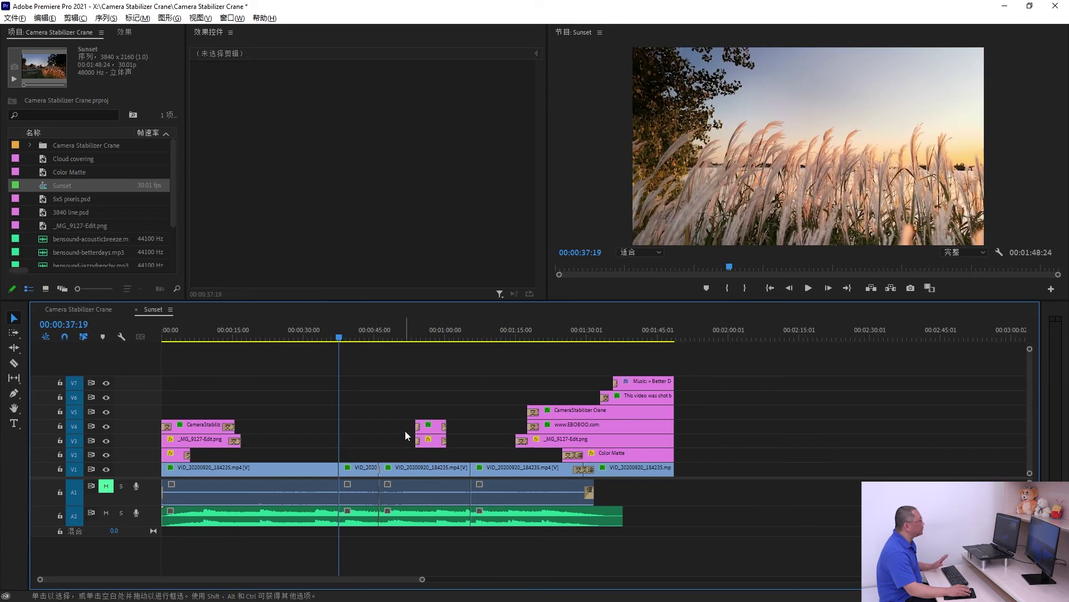
drag(279, 330, 320, 330)
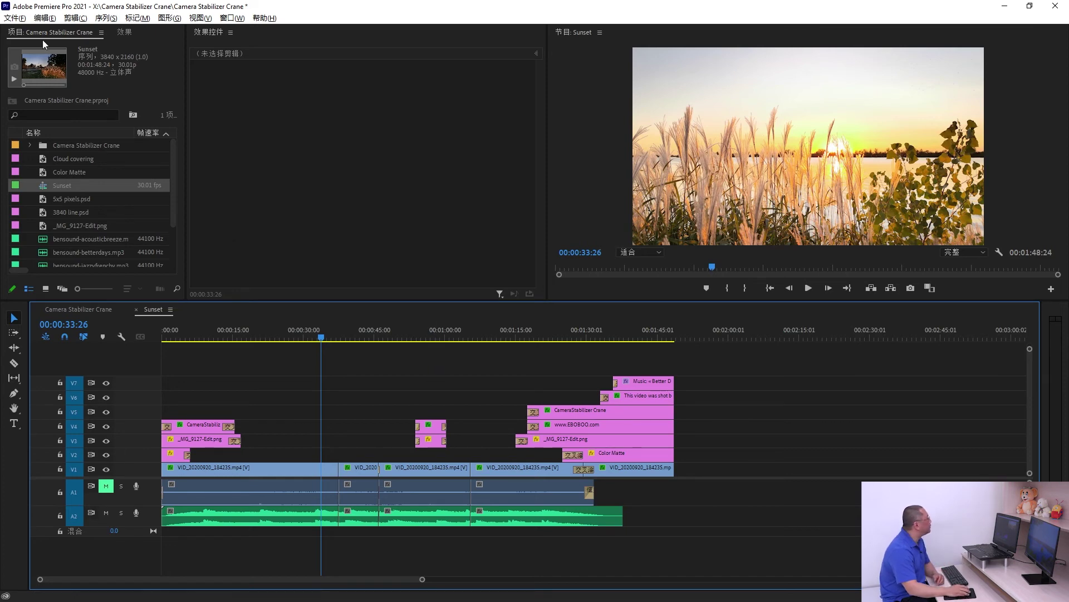
Enable Adobe 显示器 2 as the playback video device, then place the playhead near 39 seconds
click(44, 18)
mouse_move(140, 381)
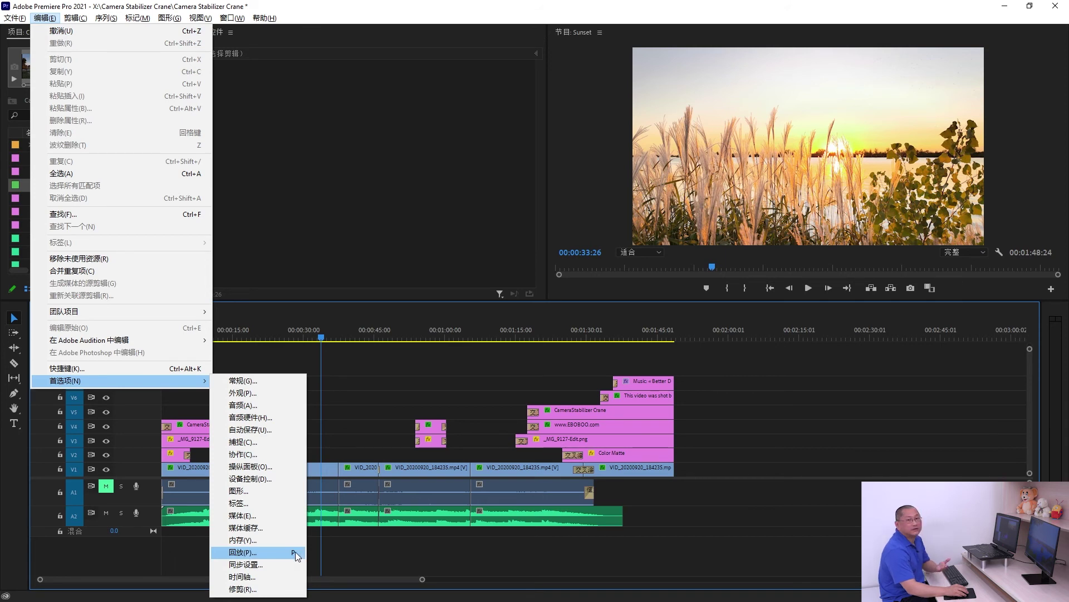
click(253, 551)
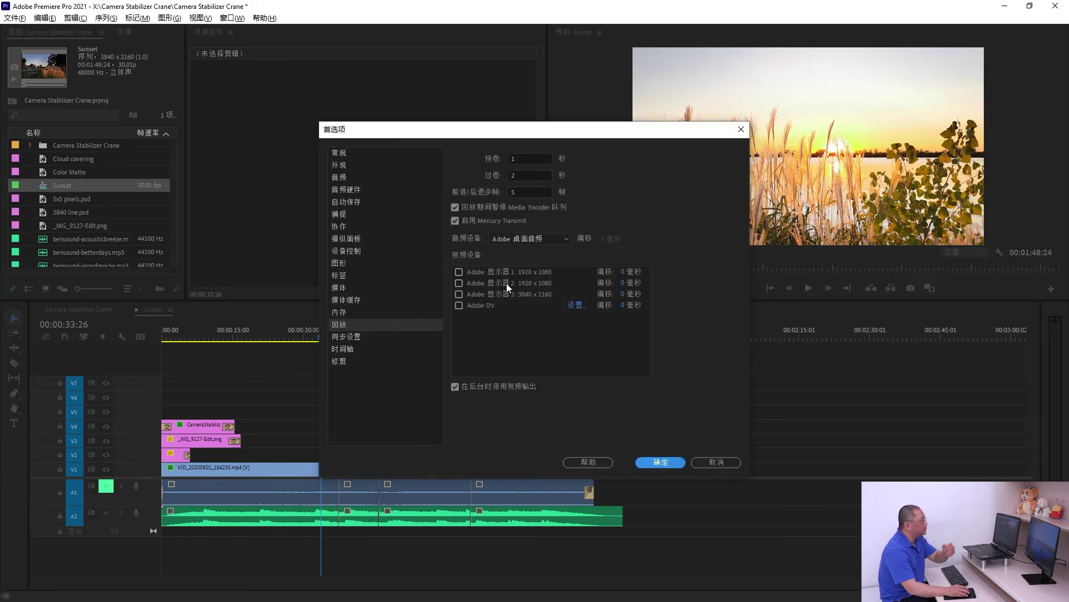
click(459, 283)
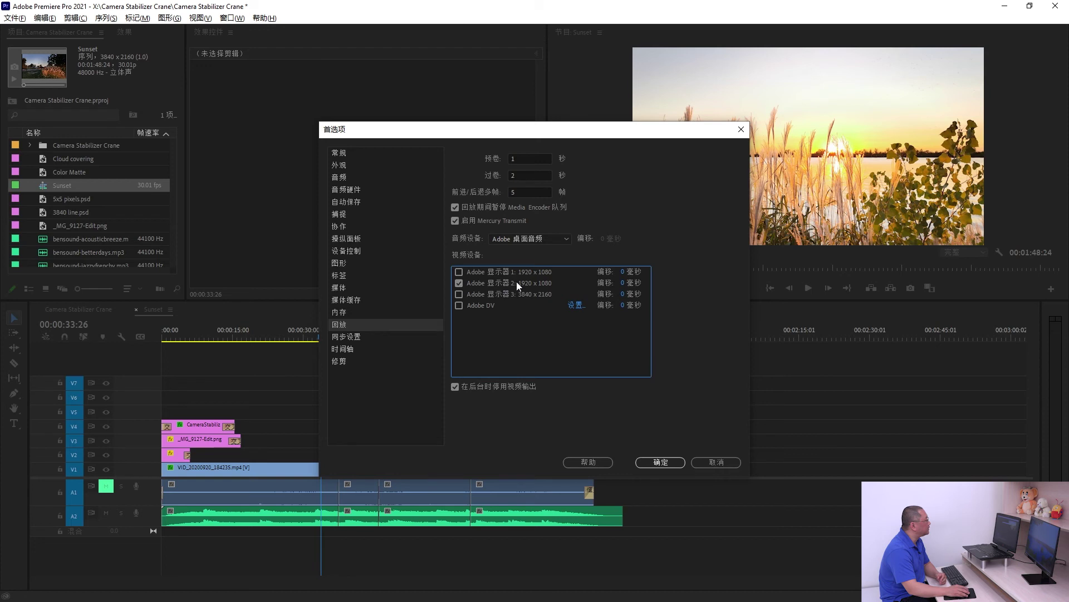
click(661, 461)
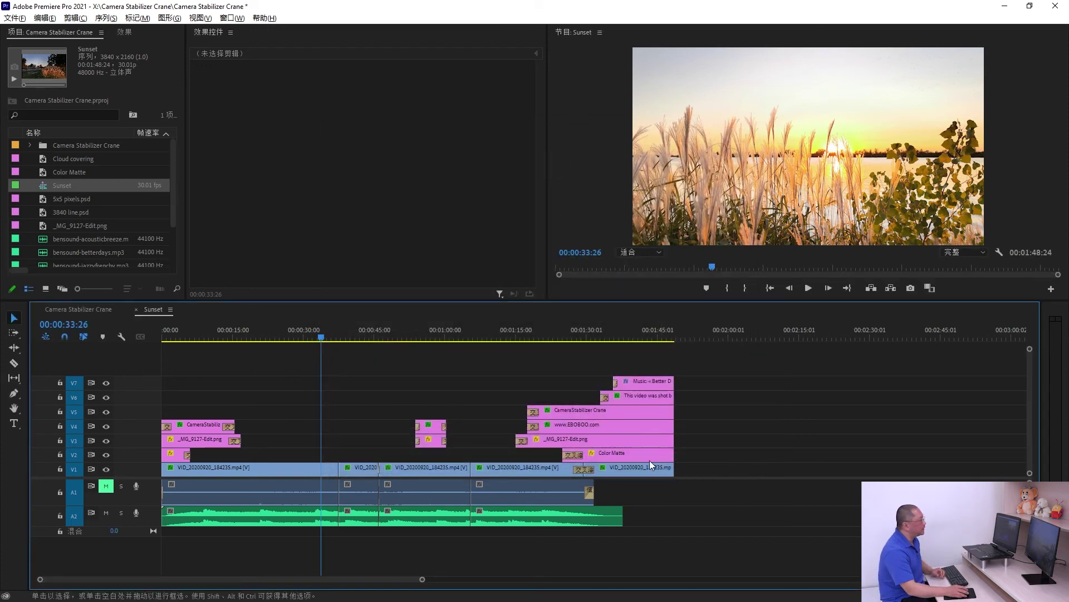
click(349, 325)
Play the Sunset sequence from about 39 seconds, briefly enlarging the timeline panel, then restoring its height
key(space)
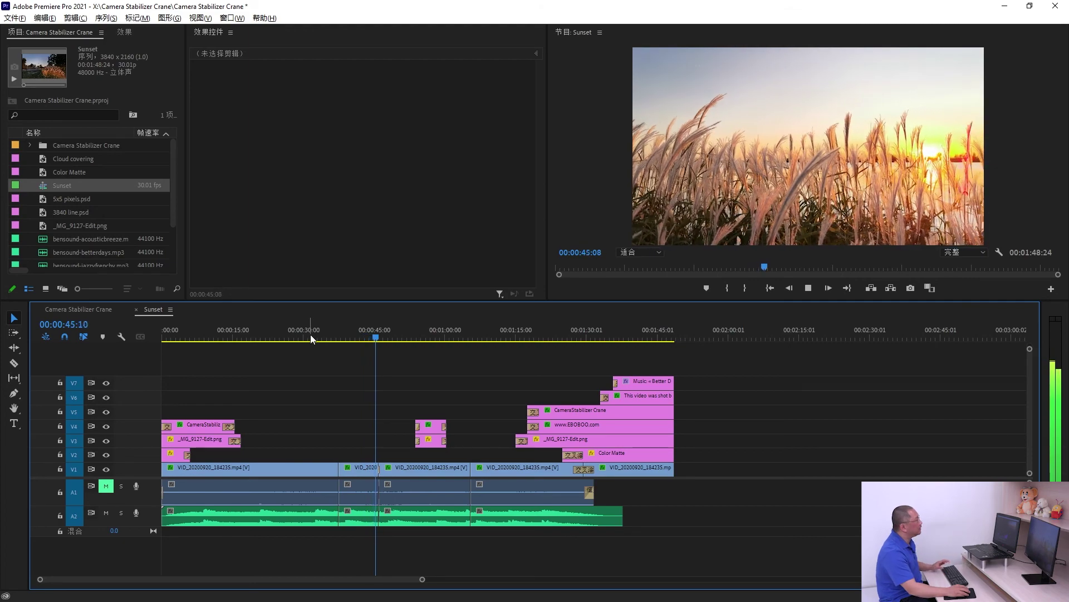
drag(597, 302, 598, 150)
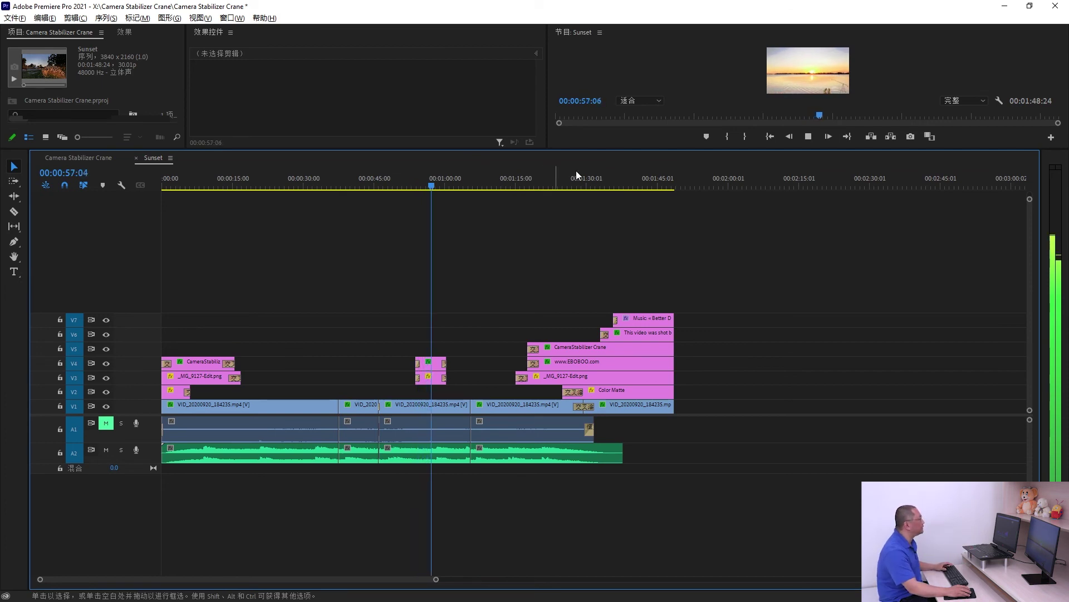
drag(589, 149, 591, 312)
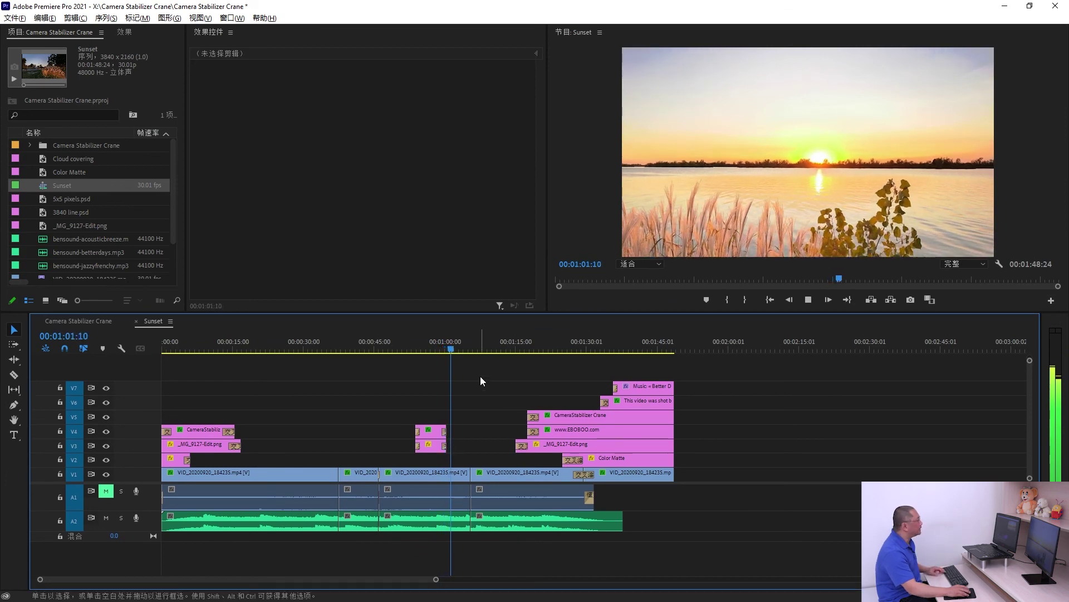
Stop playback and browse the Edit menu's preferences without running anything
key(space)
click(45, 17)
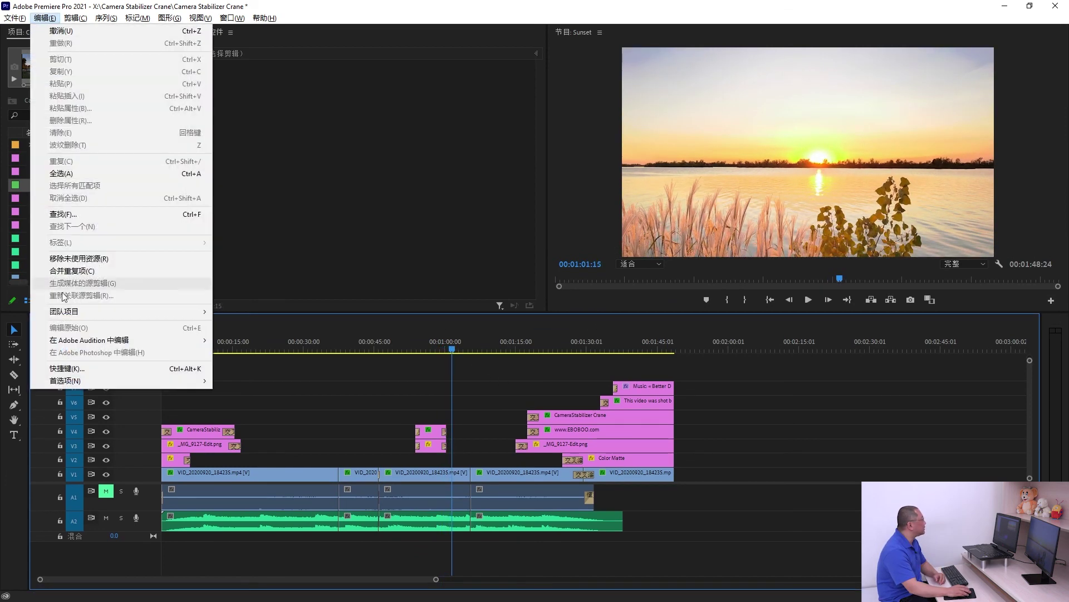
mouse_move(200, 381)
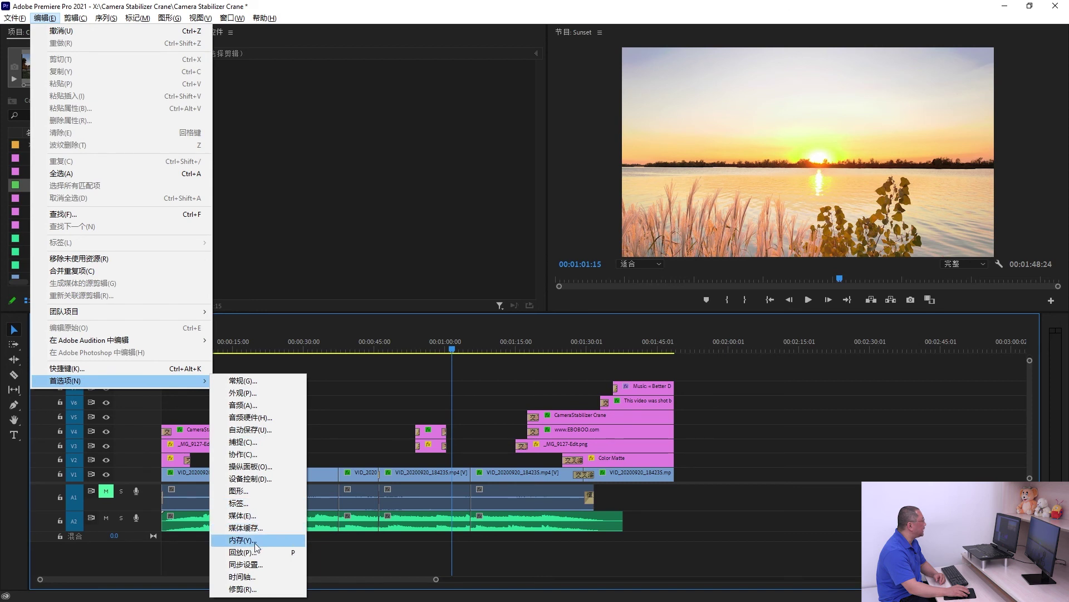
click(512, 367)
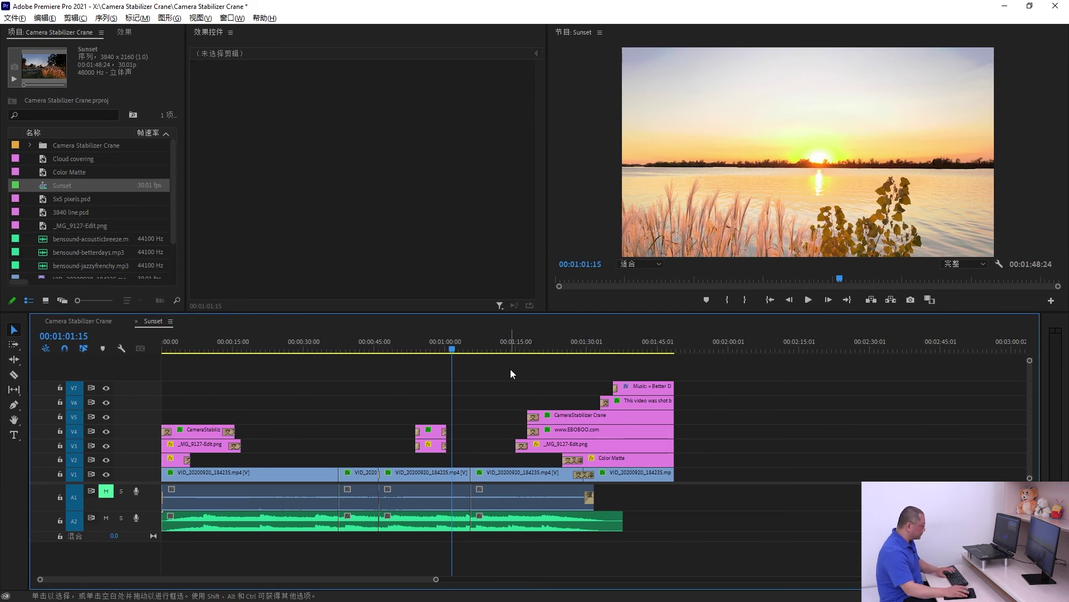
Using the P shortcut, untick Adobe 显示器 2 in Playback preferences and preview playback briefly
key(p)
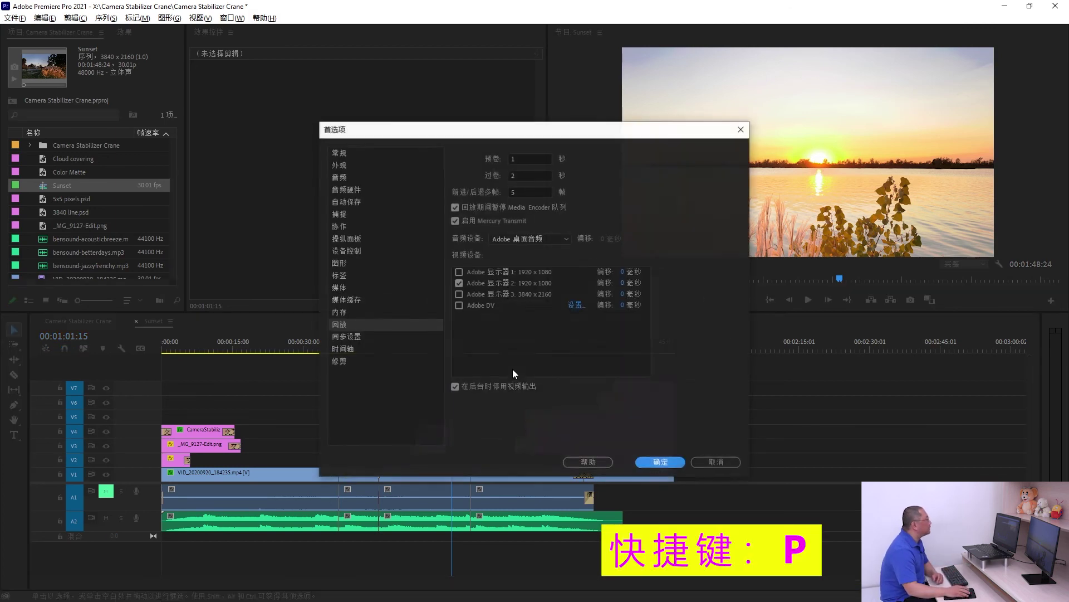
click(458, 283)
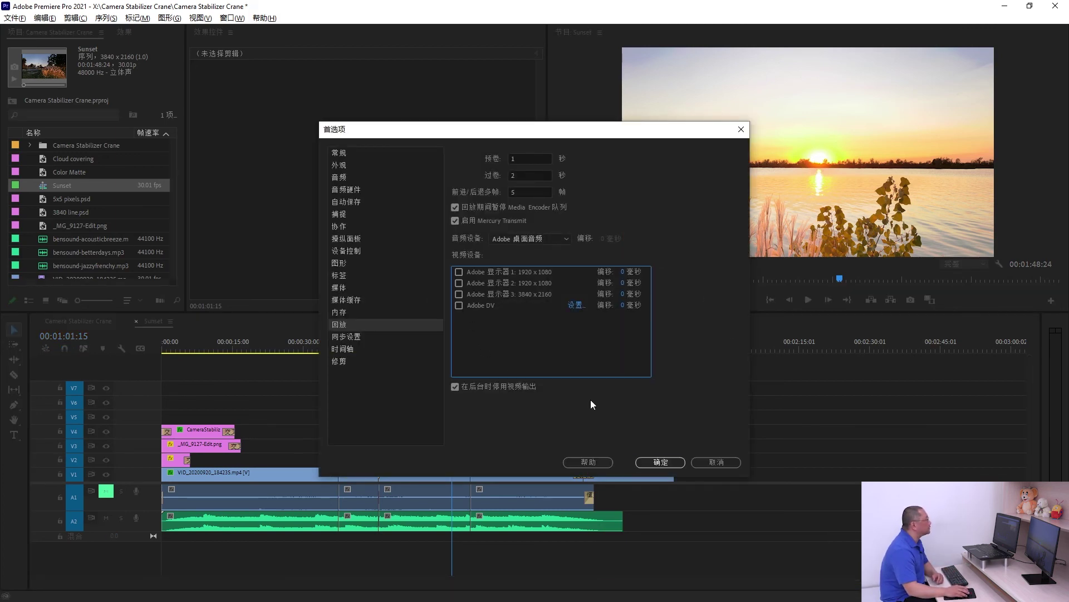
click(658, 464)
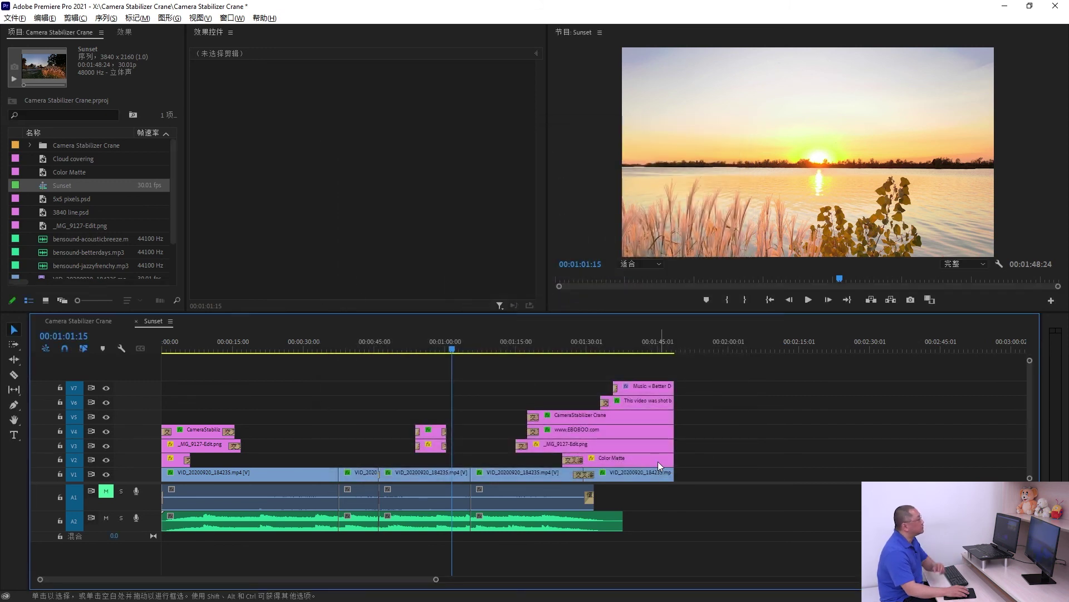
key(space)
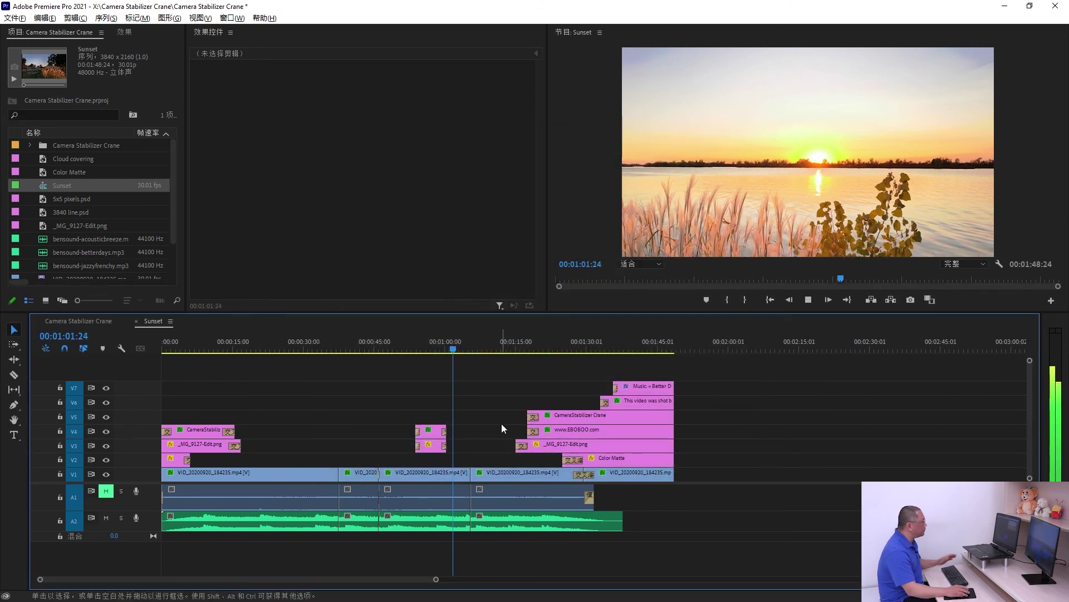
key(space)
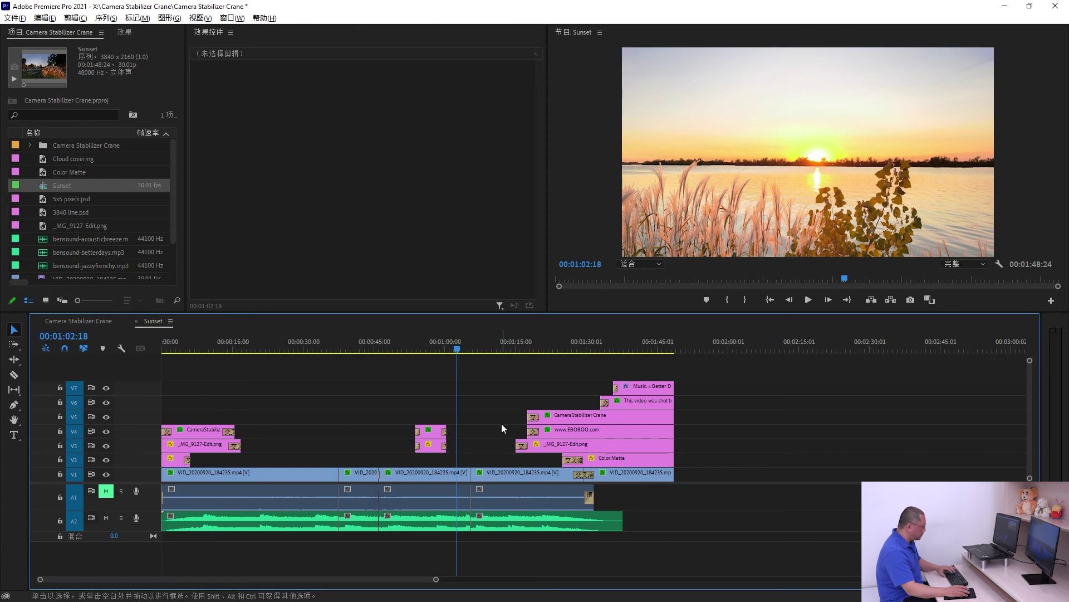
Re-enable Adobe 显示器 2 video output in Playback preferences
key(p)
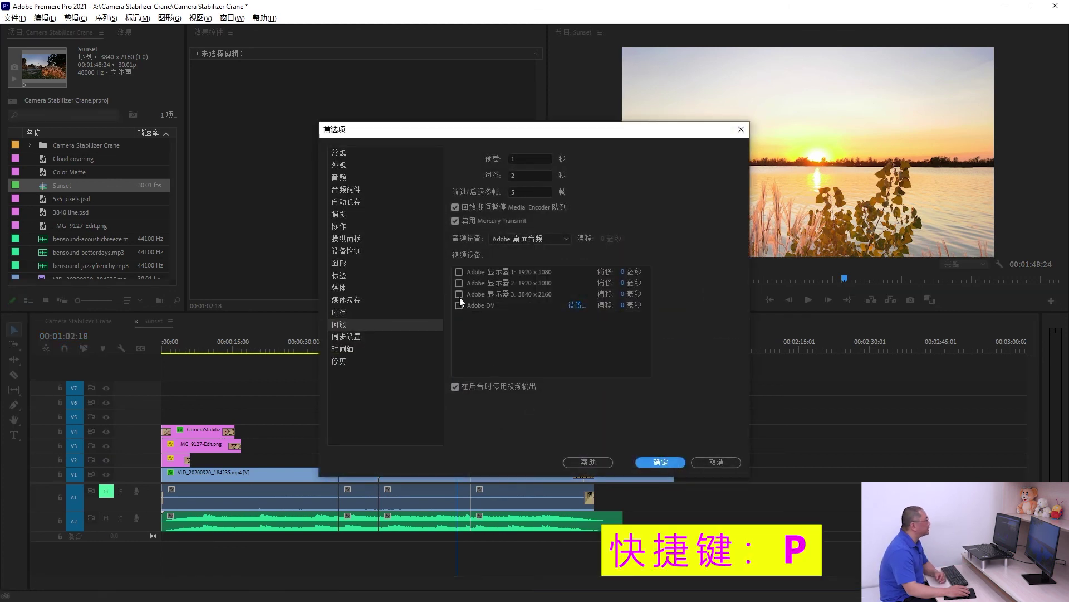
click(459, 283)
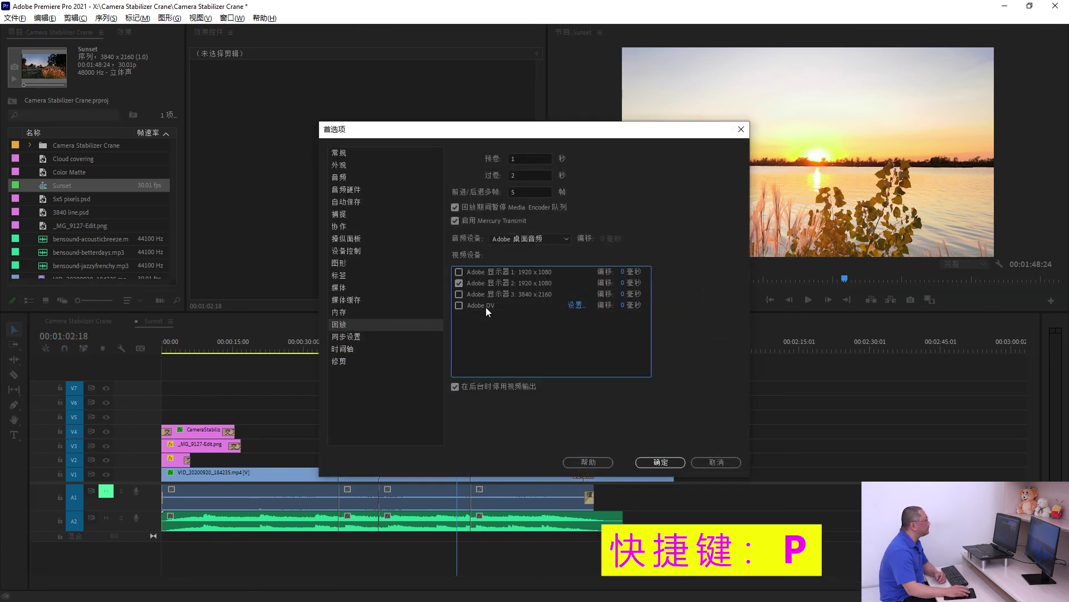
click(658, 463)
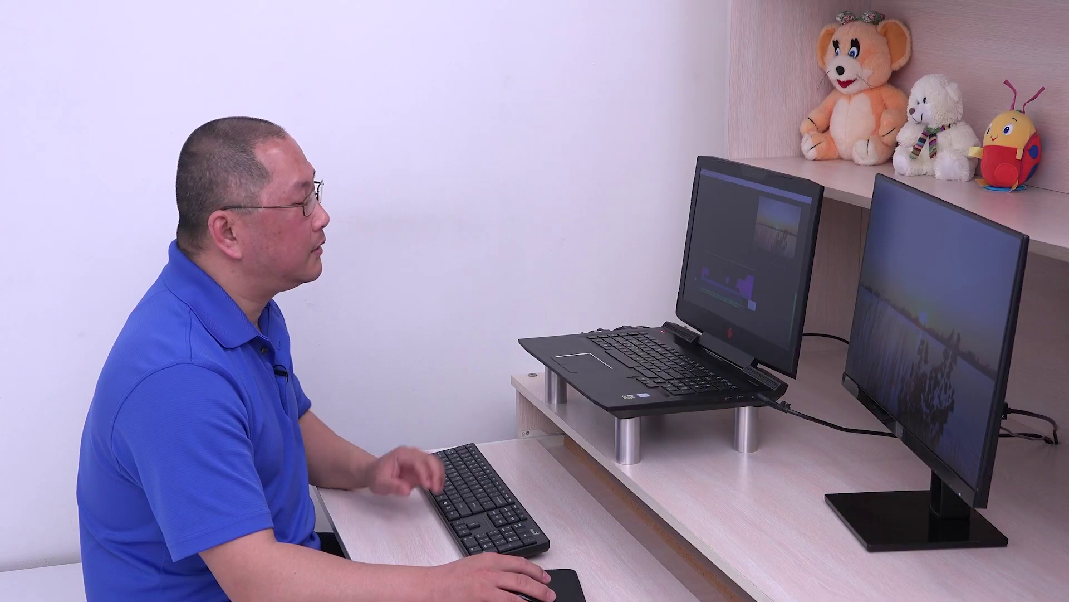